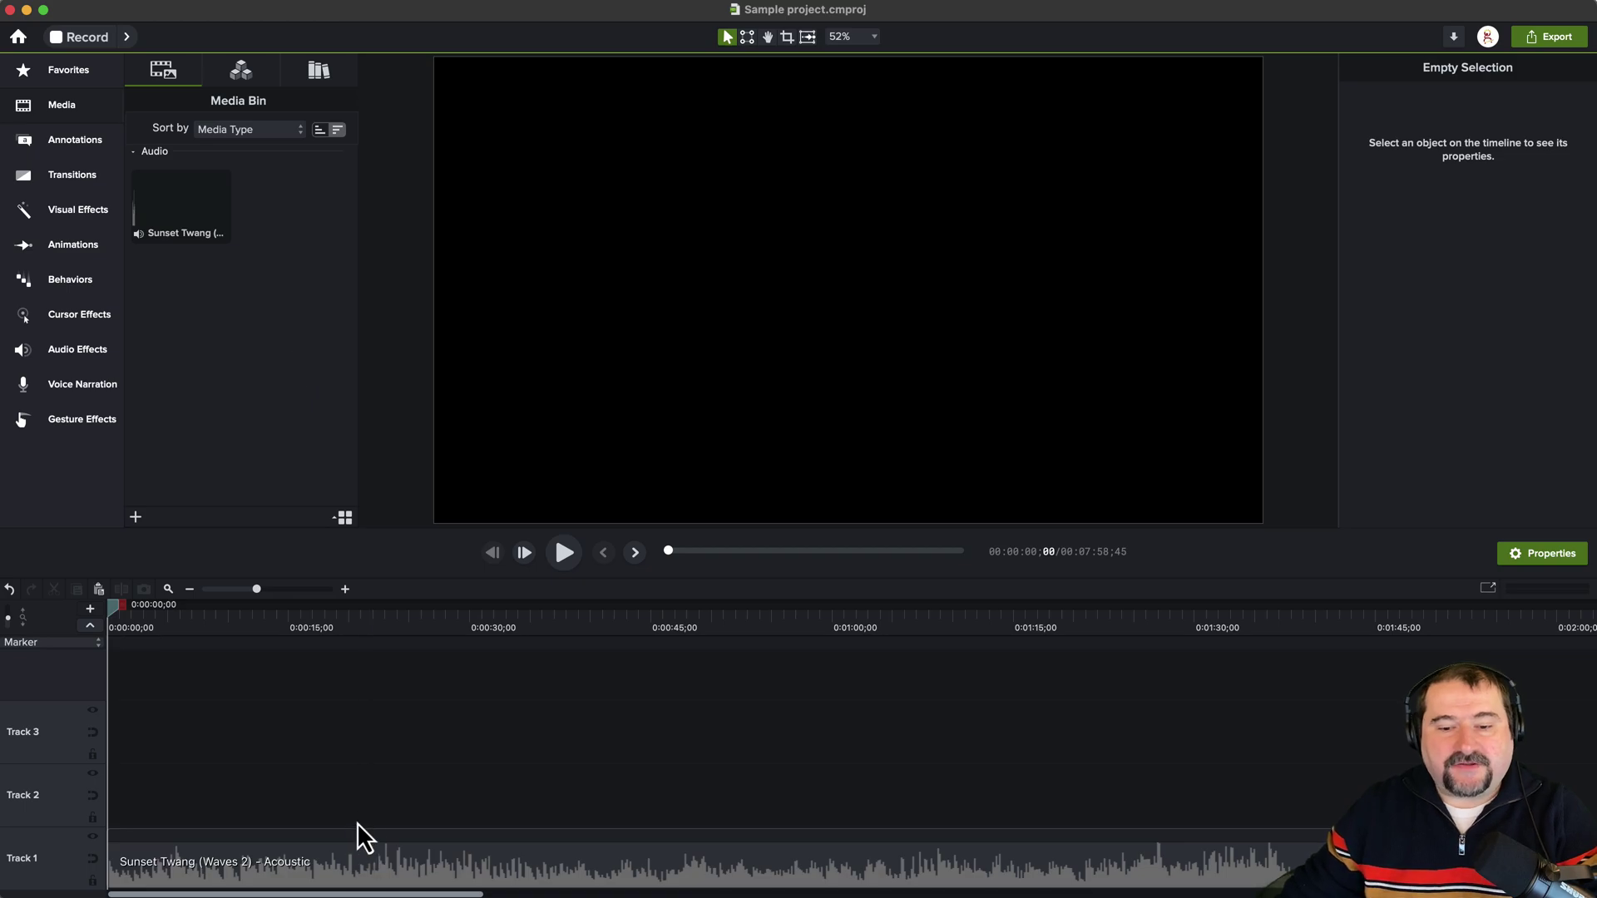
- Briefly lower the Sunset Twang clip's volume, then return it to 100%
{"action": "scroll", "coordinate": [304, 792], "scroll_direction": "up", "scroll_amount": 2}
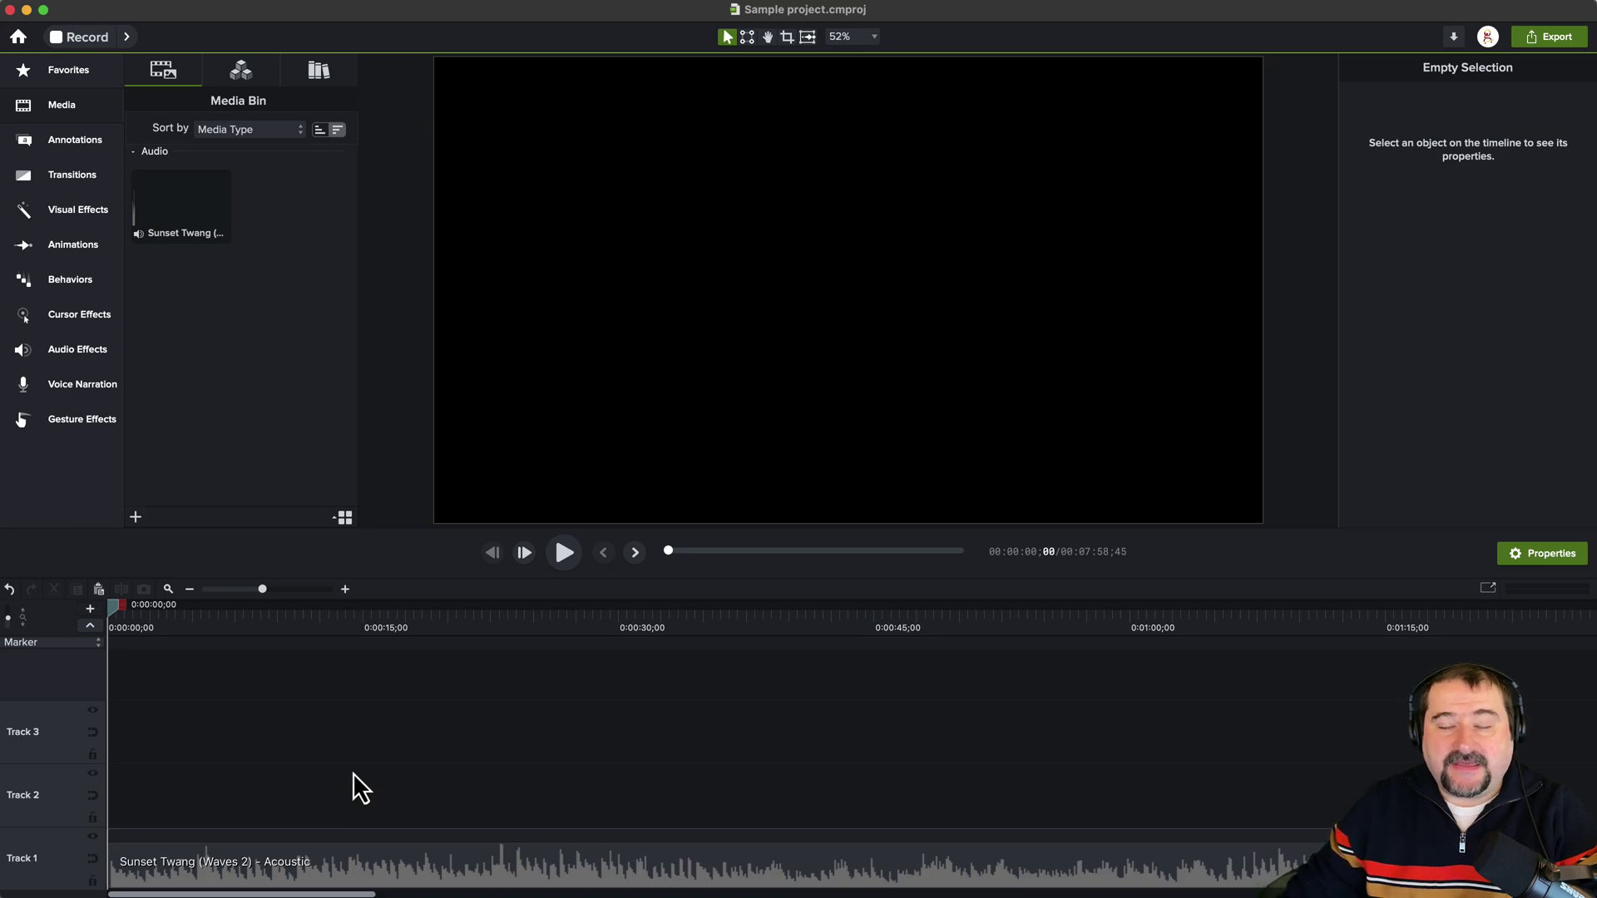
{"action": "left_click", "coordinate": [349, 877]}
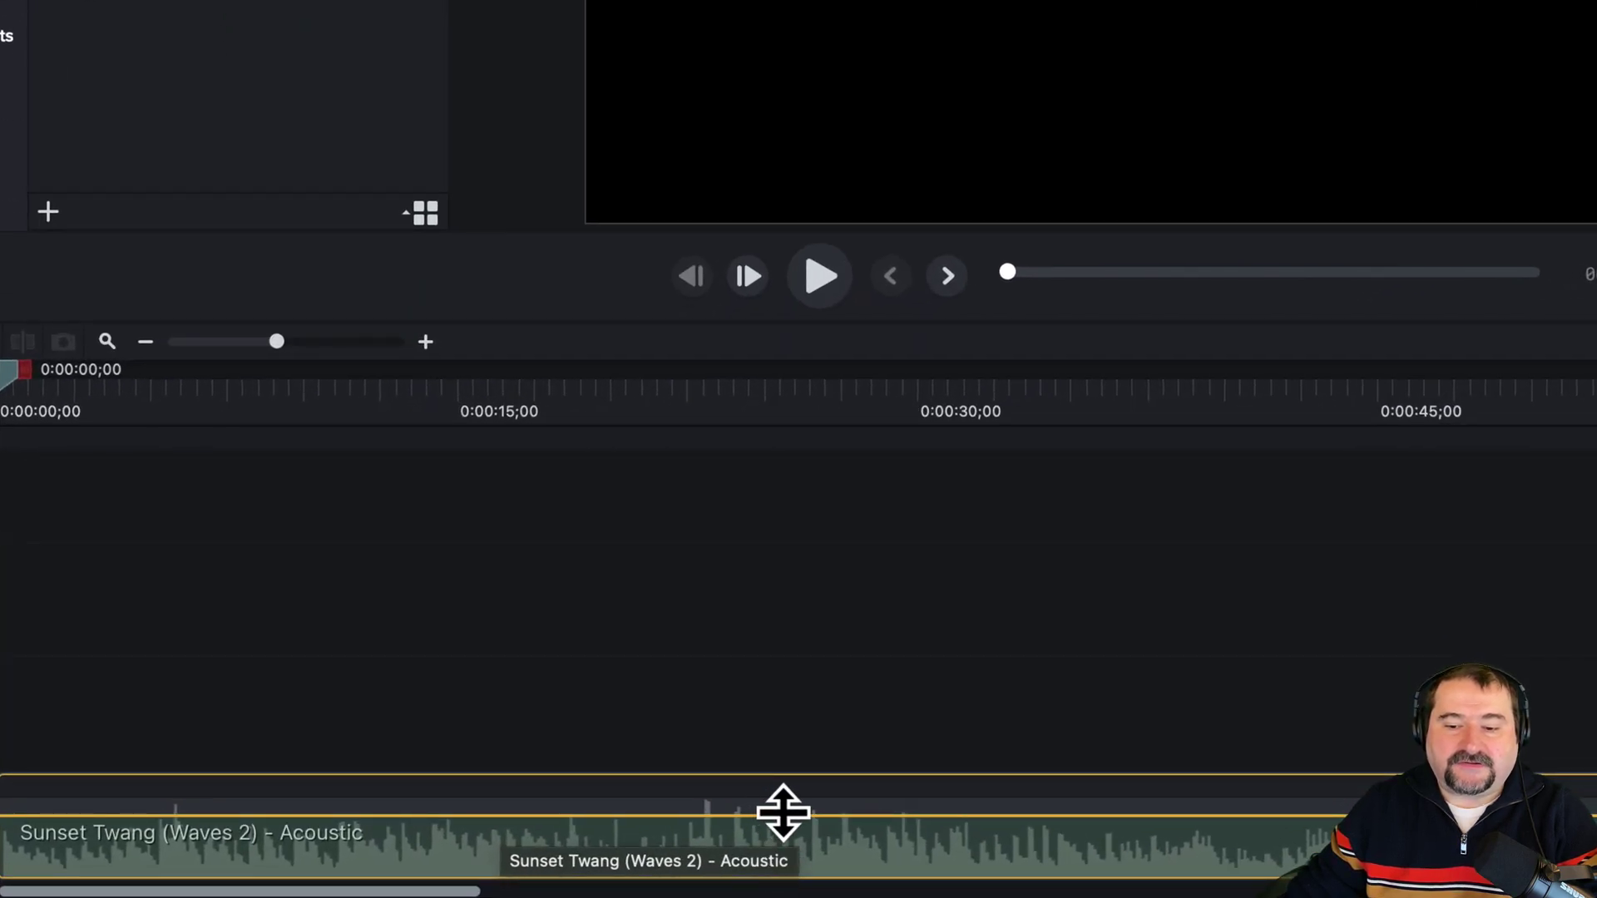
{"action": "mouse_move", "coordinate": [782, 813]}
{"action": "left_mouse_down"}
{"action": "mouse_move", "coordinate": [782, 839]}
{"action": "mouse_move", "coordinate": [784, 806]}
{"action": "left_mouse_up"}
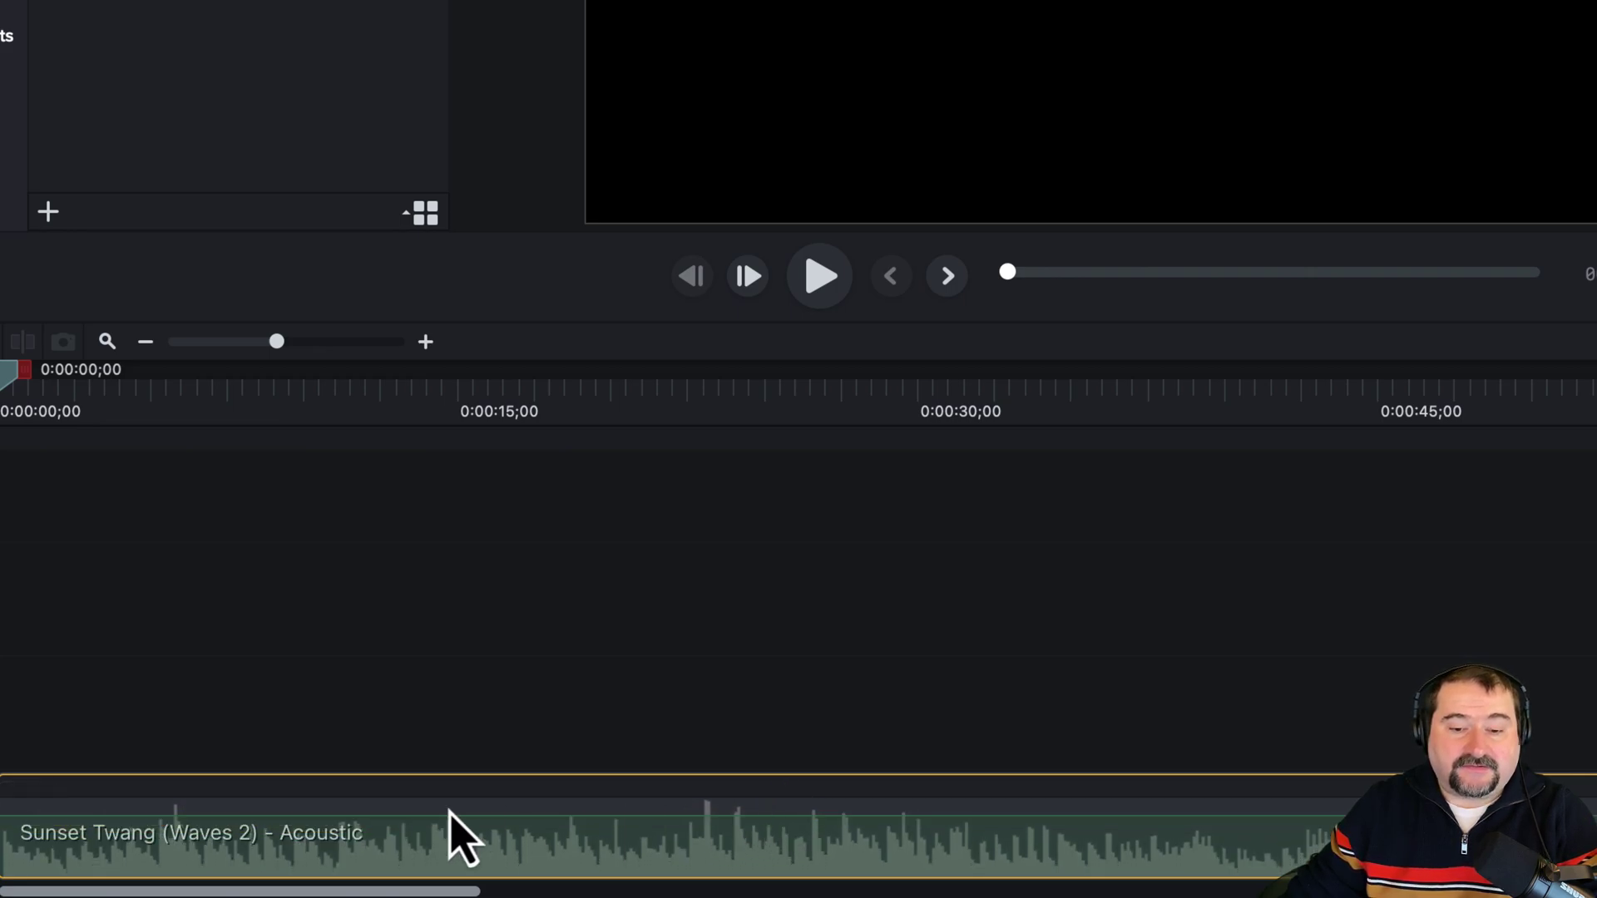
{"action": "left_click_drag", "start_coordinate": [133, 815], "coordinate": [134, 811]}
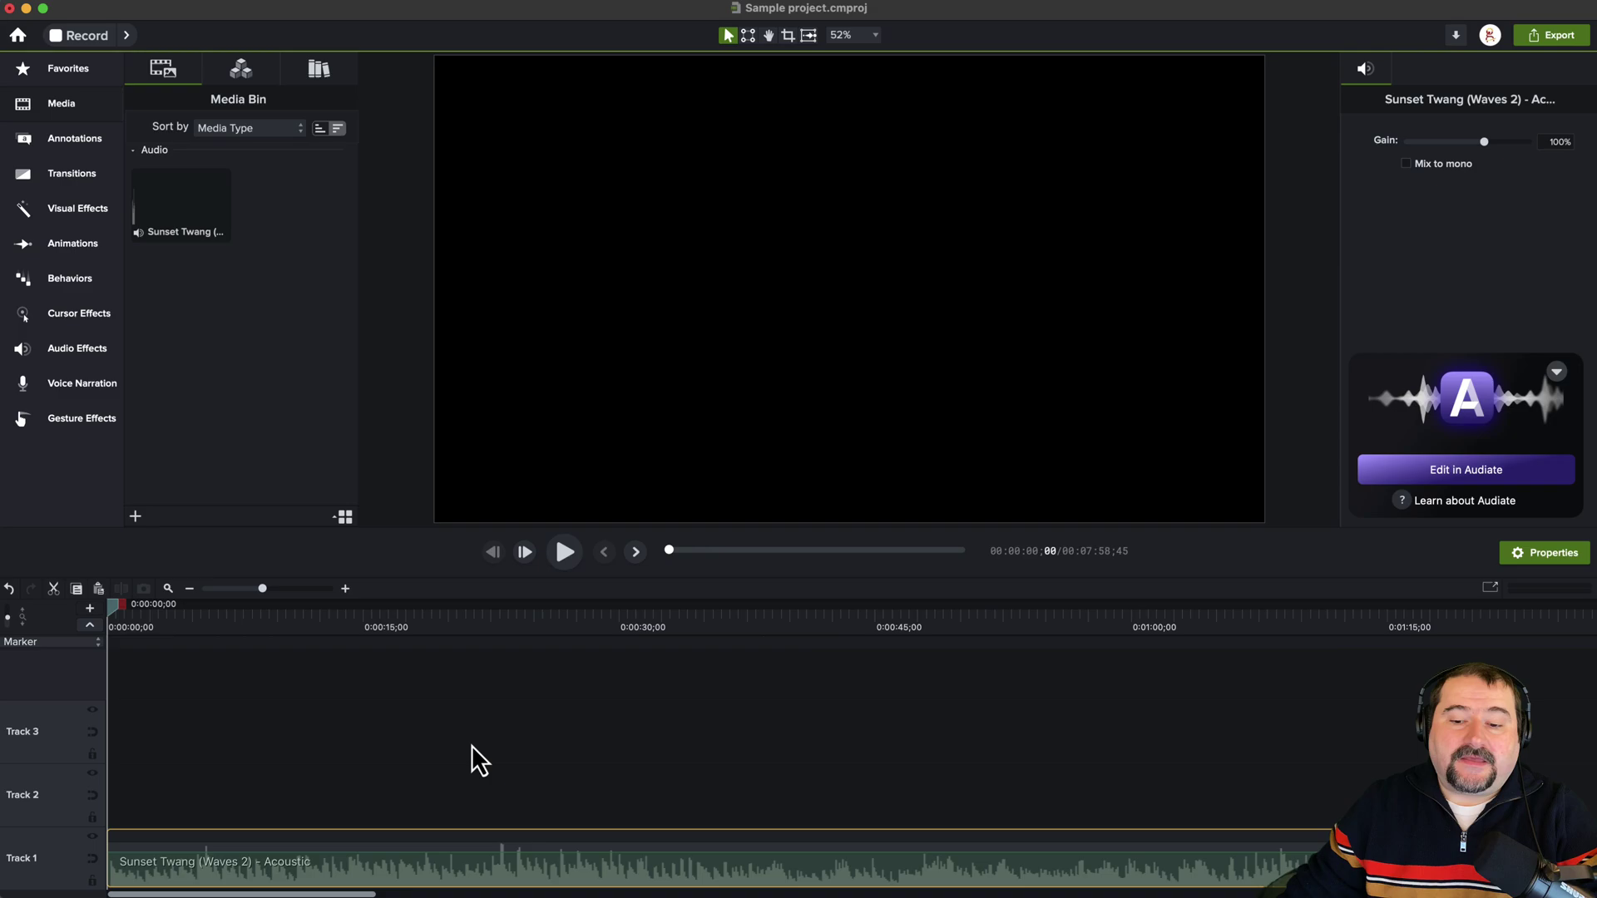
{"action": "left_click", "coordinate": [471, 745]}
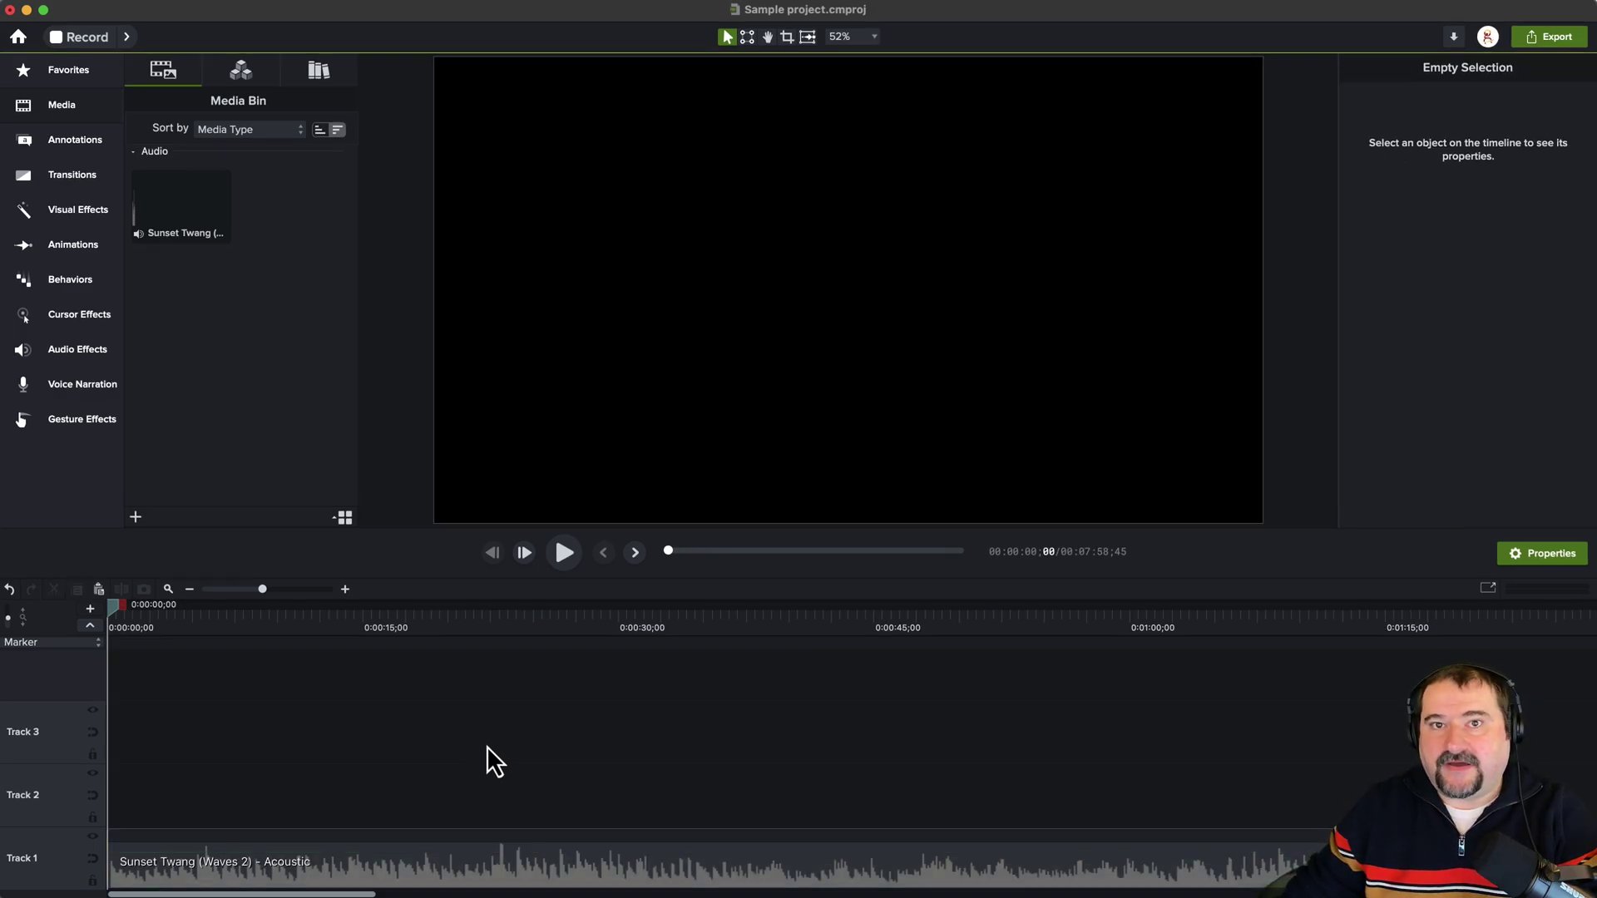
- Apply Fade Out to the Sunset Twang clip and shift it slightly later on Track 1
{"action": "left_click", "coordinate": [471, 874]}
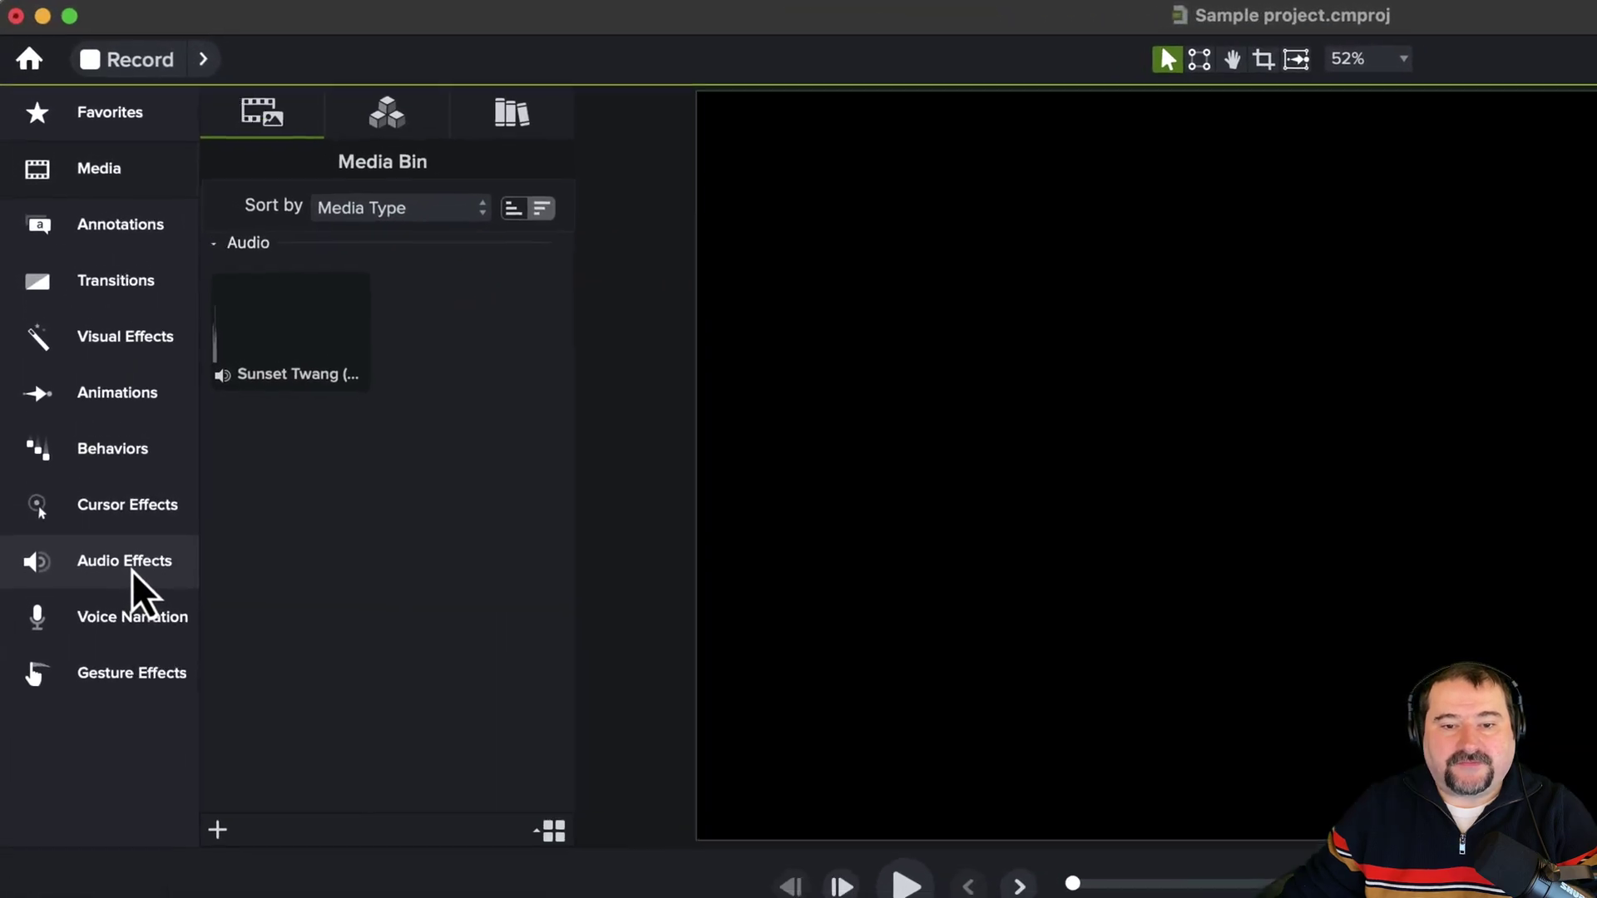
{"action": "left_click", "coordinate": [81, 354]}
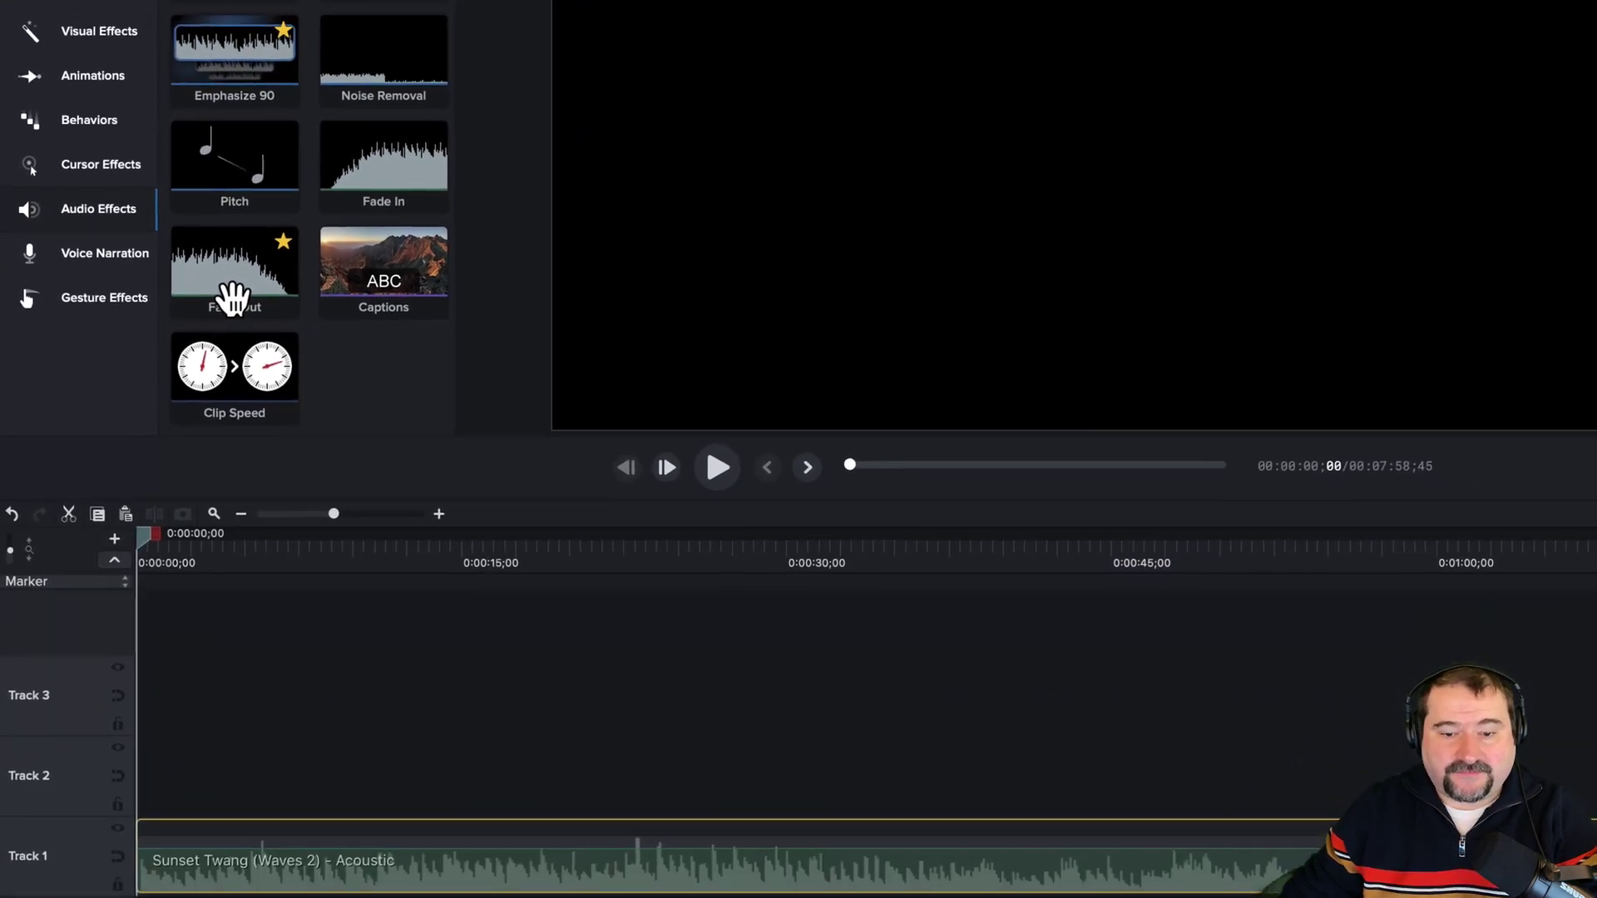
{"action": "left_click_drag", "start_coordinate": [310, 711], "coordinate": [307, 897]}
{"action": "left_click_drag", "start_coordinate": [229, 811], "coordinate": [275, 864]}
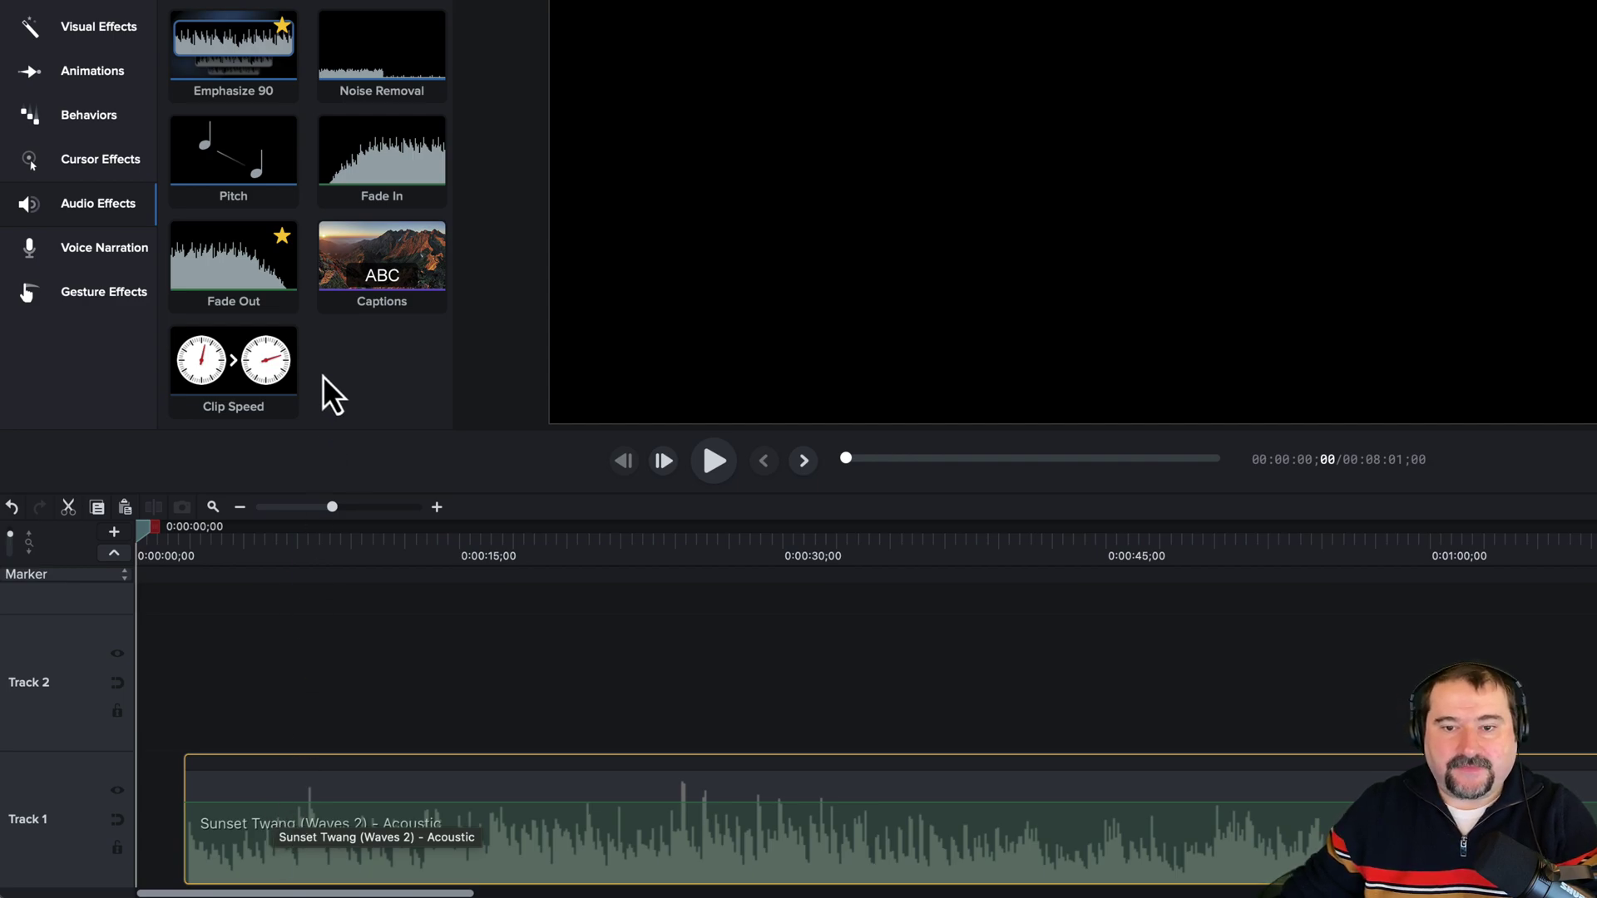
- Drop the Fade In effect onto the Sunset Twang clip and zoom in on its start
{"action": "left_click", "coordinate": [399, 175]}
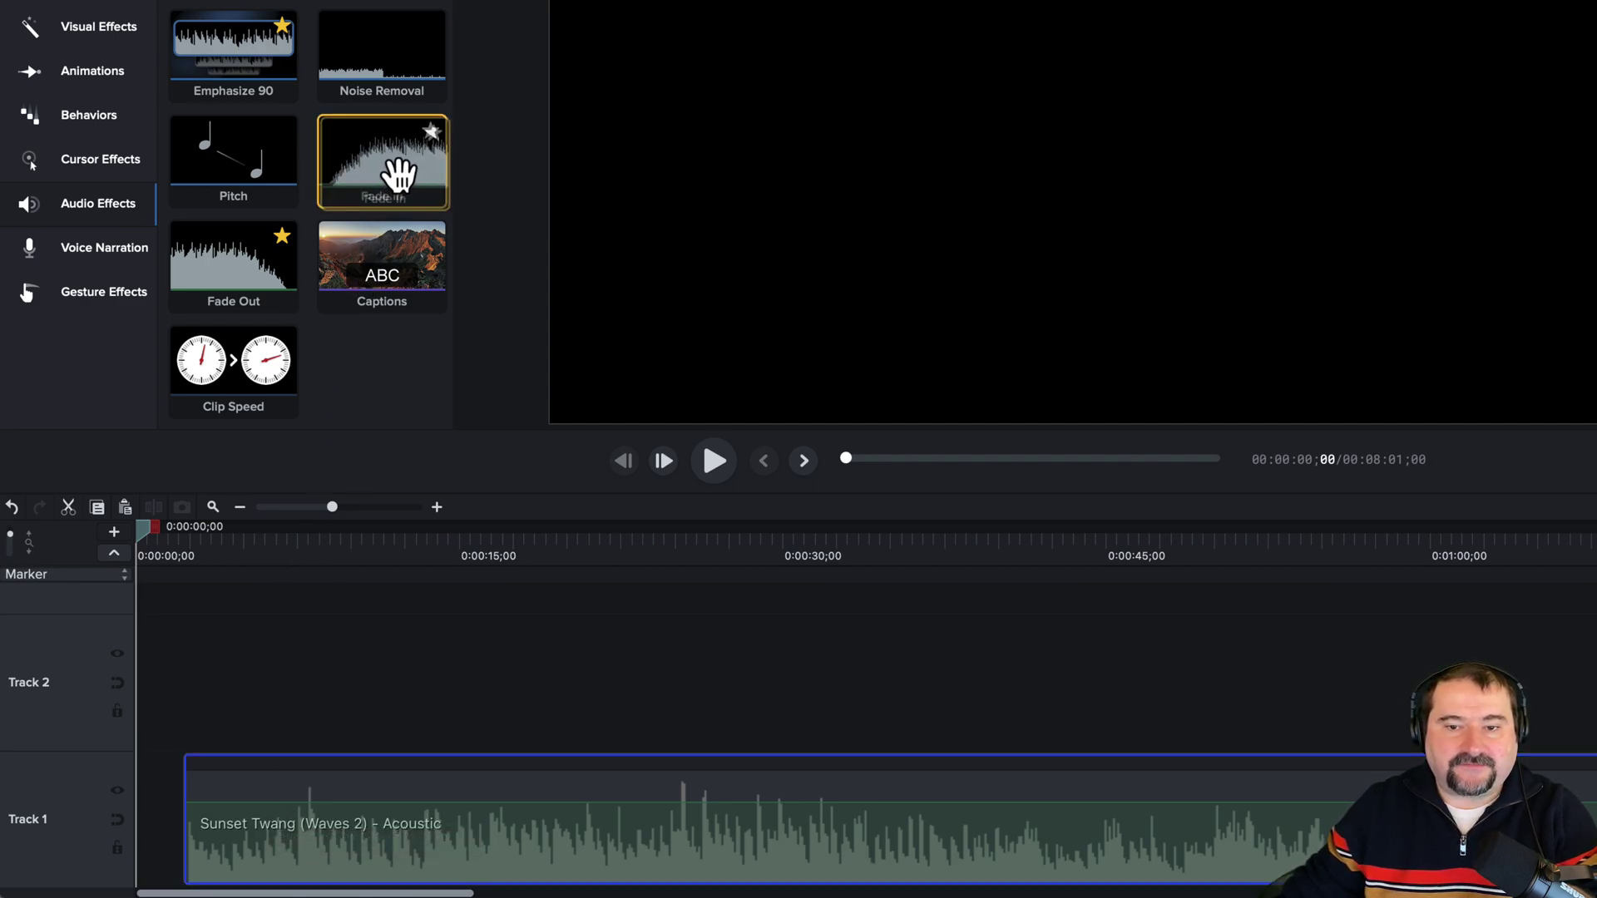
{"action": "left_click_drag", "start_coordinate": [400, 175], "coordinate": [267, 802]}
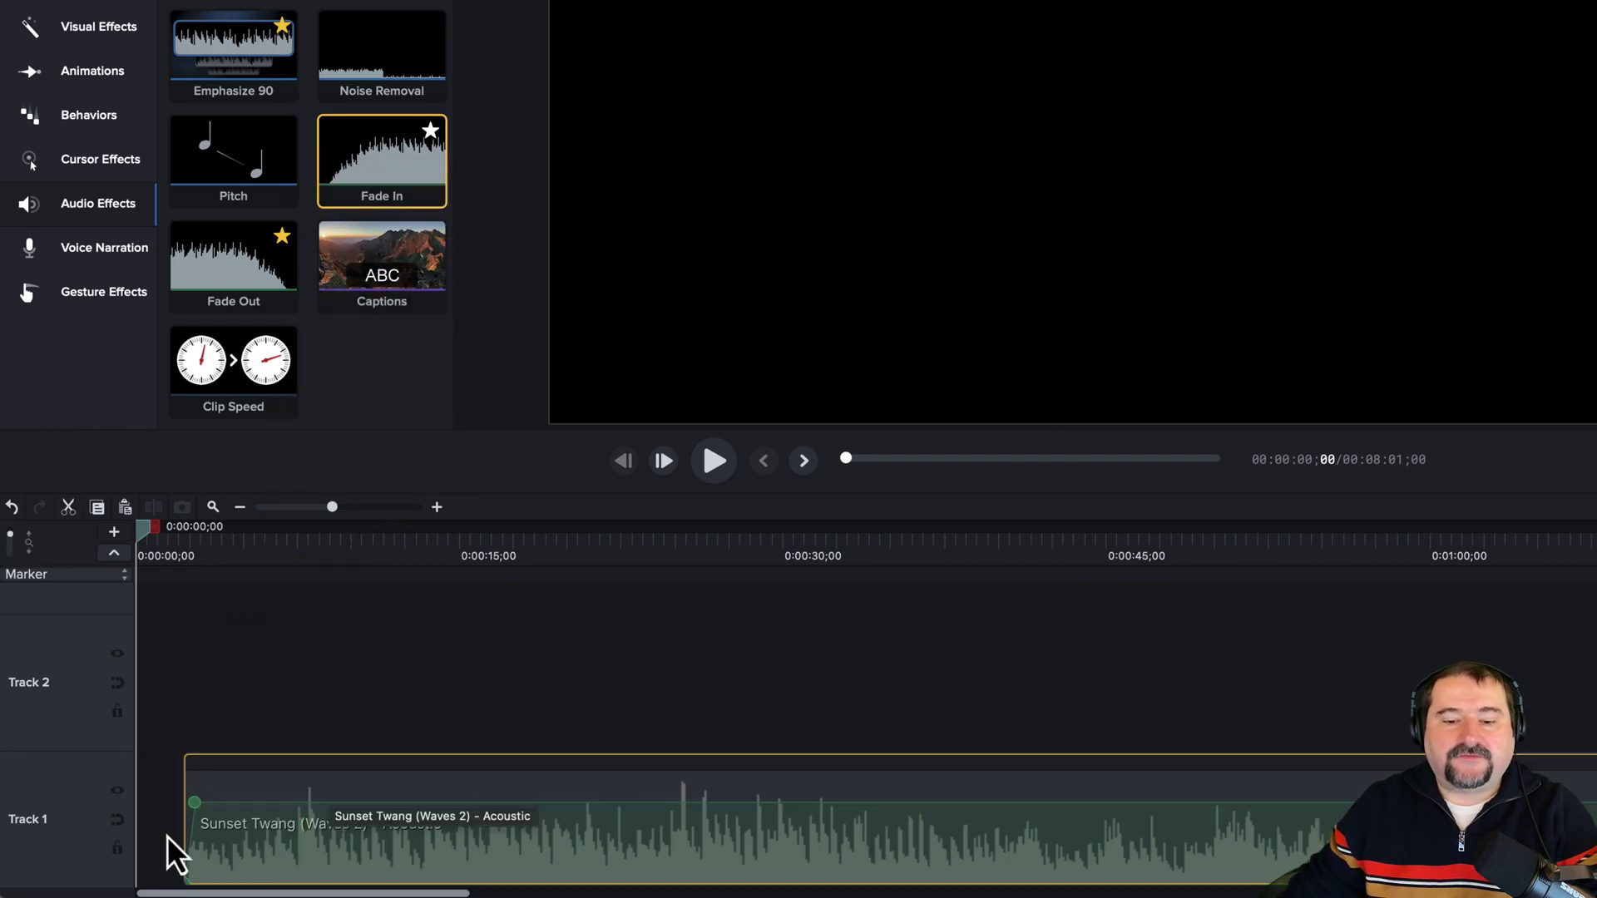
{"action": "scroll", "coordinate": [168, 836], "scroll_direction": "up", "scroll_amount": 1}
{"action": "scroll", "coordinate": [168, 836], "scroll_direction": "up", "scroll_amount": 3}
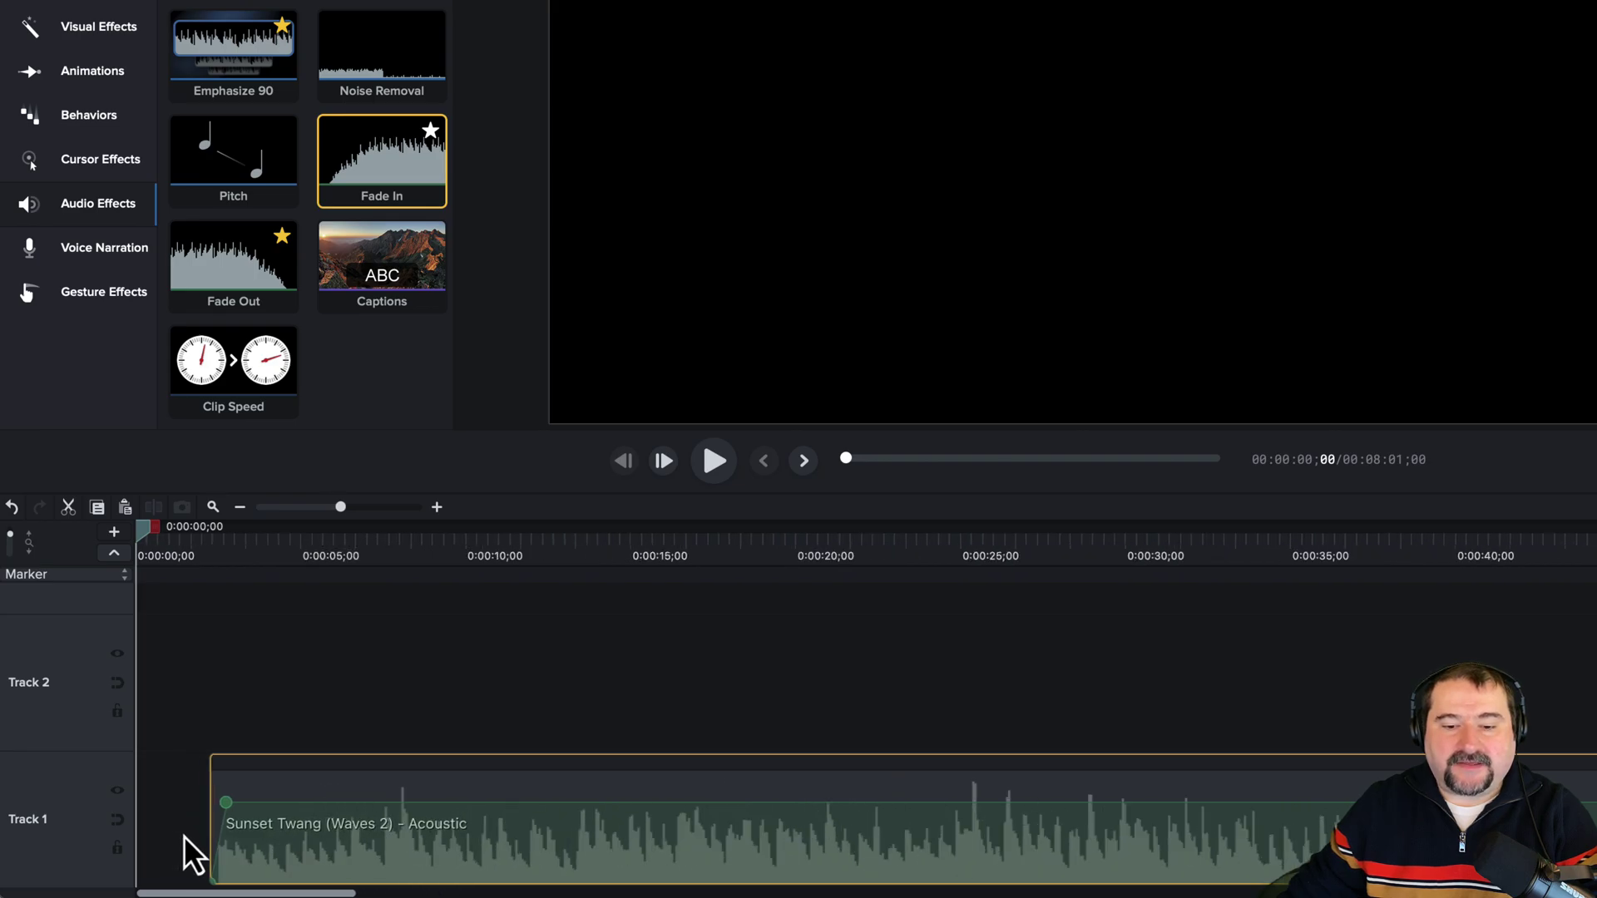
{"action": "scroll", "coordinate": [192, 835], "scroll_direction": "up", "scroll_amount": 2}
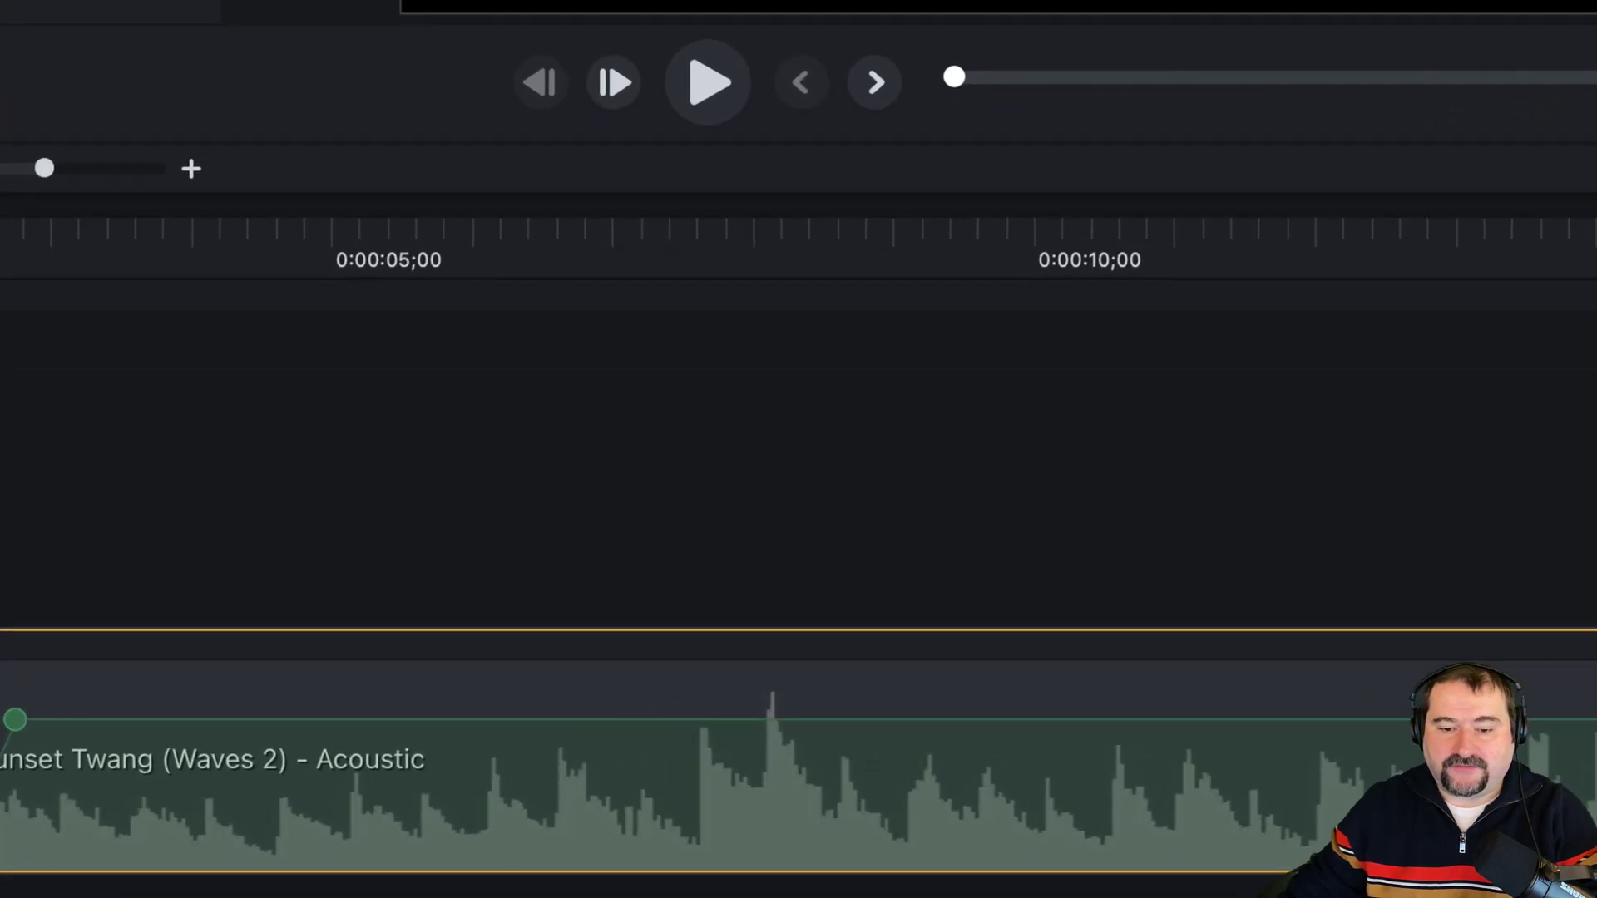
{"action": "scroll", "coordinate": [331, 801], "scroll_direction": "up", "scroll_amount": 3}
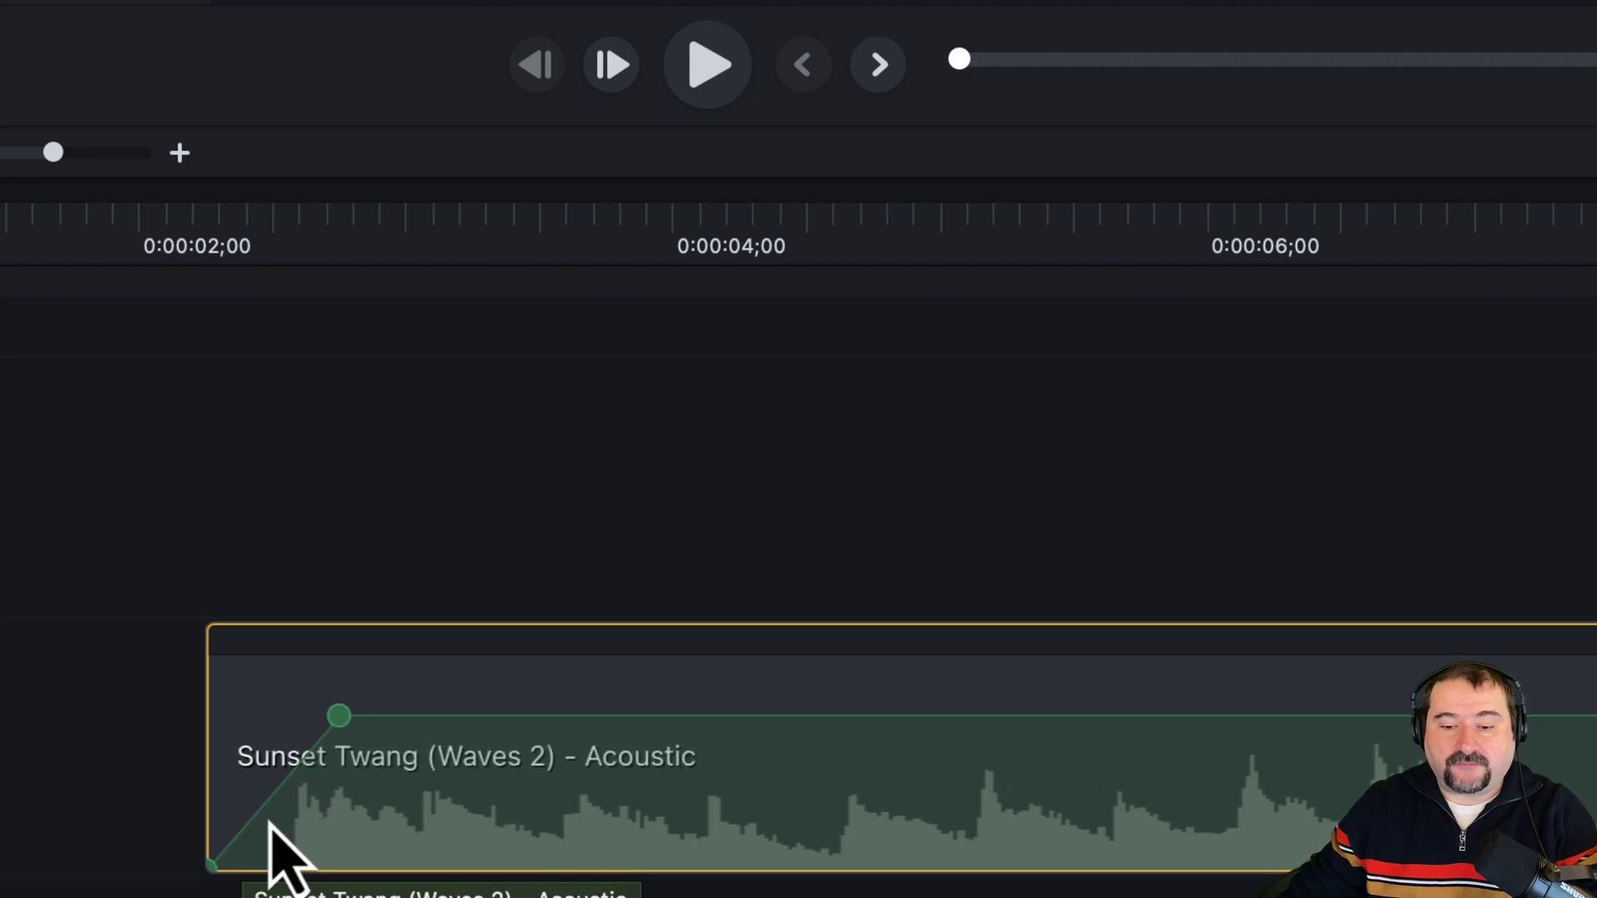
{"action": "scroll", "coordinate": [200, 878], "scroll_direction": "up", "scroll_amount": 2}
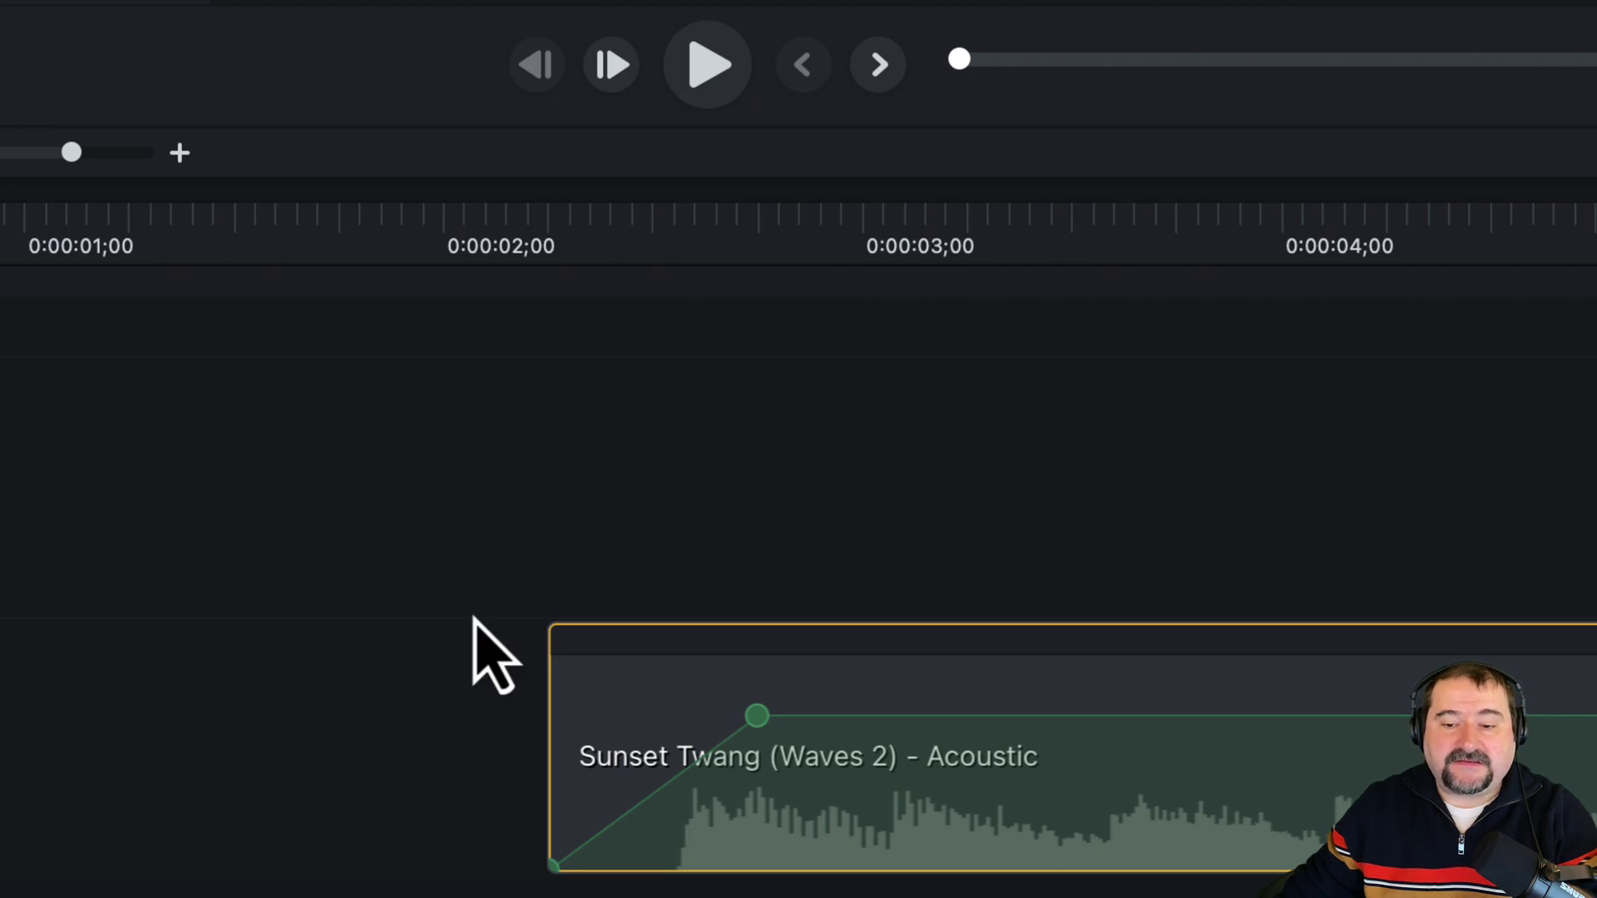
- Set the playhead to 0:00:02;16, delete the stray marker, and move the clip past it
{"action": "left_click", "coordinate": [486, 582]}
{"action": "left_click", "coordinate": [513, 223]}
{"action": "key", "text": "space"}
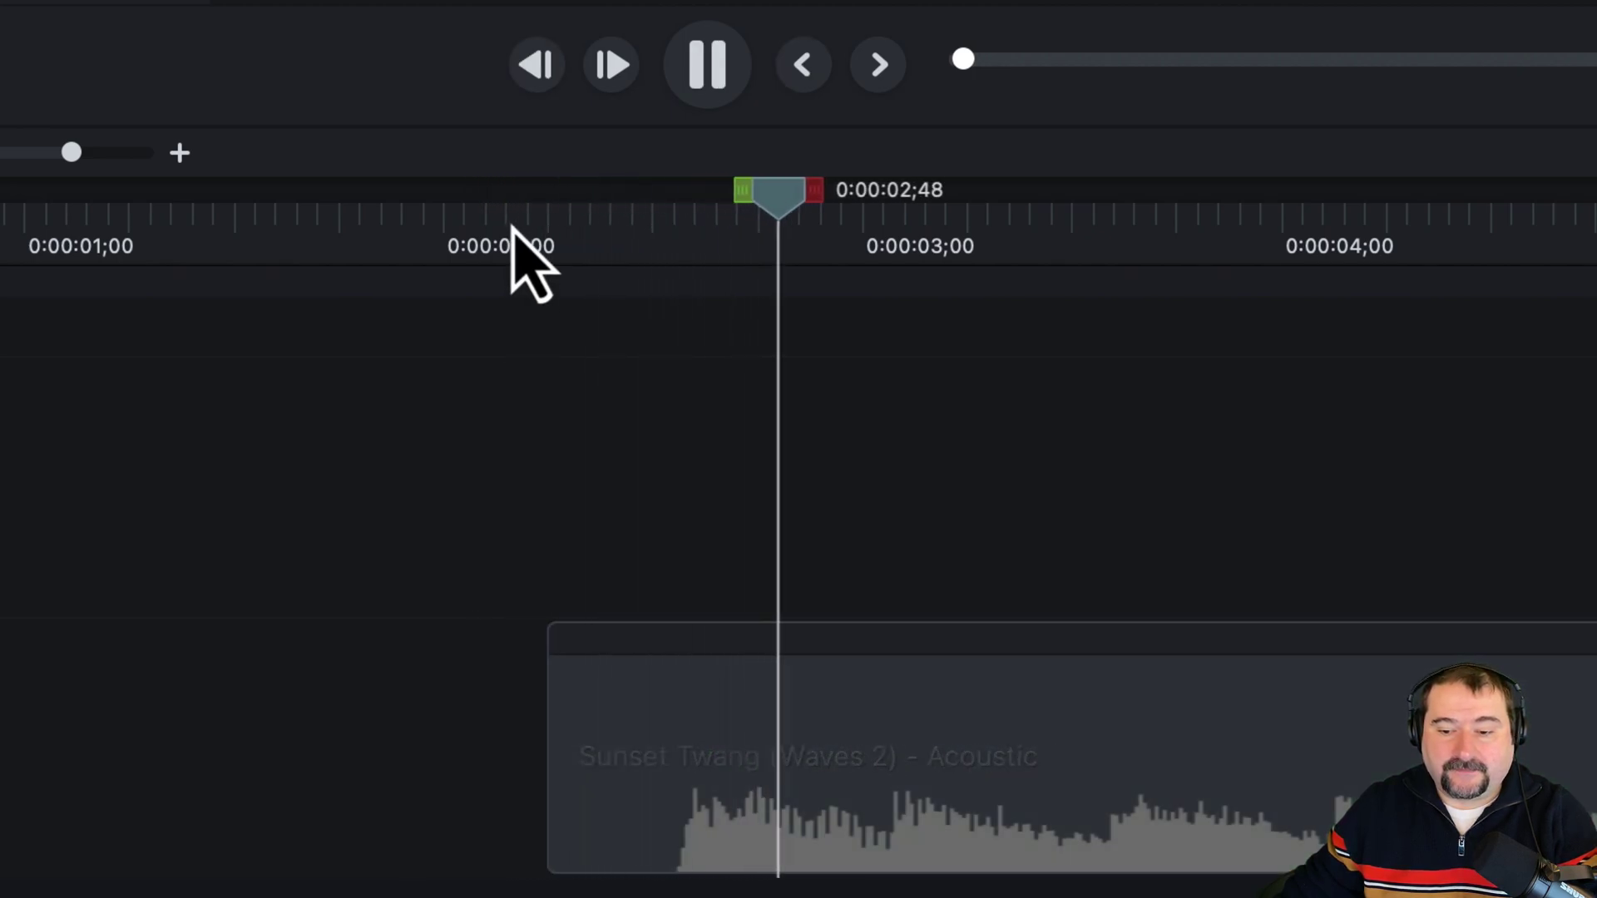
{"action": "key", "text": "space"}
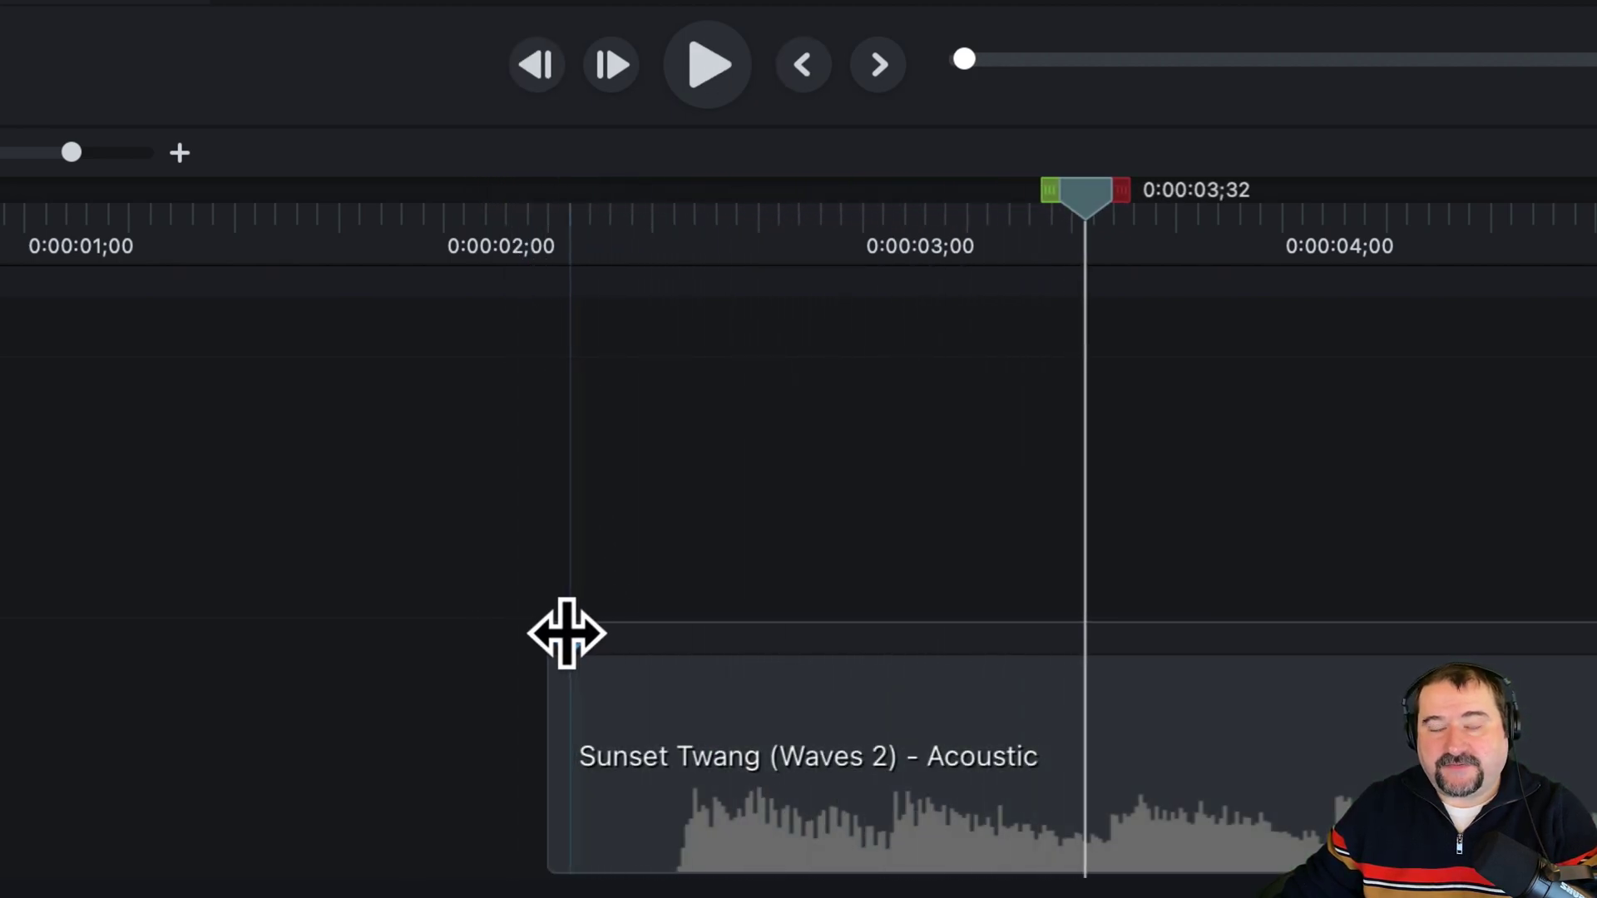
{"action": "left_click_drag", "start_coordinate": [563, 631], "coordinate": [555, 639]}
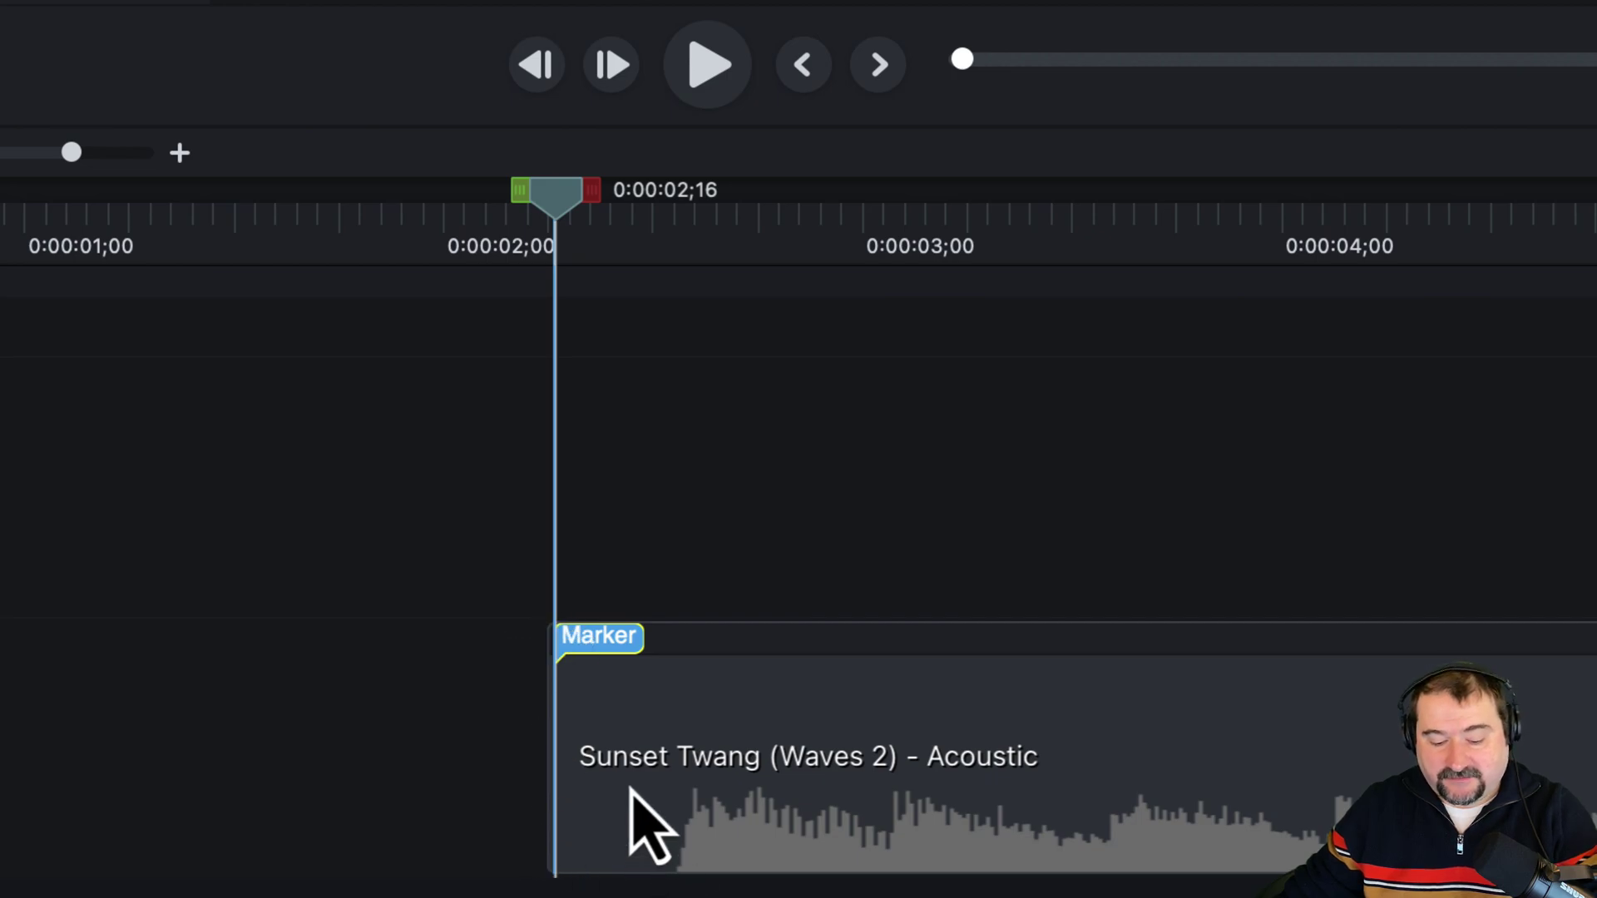
{"action": "key", "text": "Delete"}
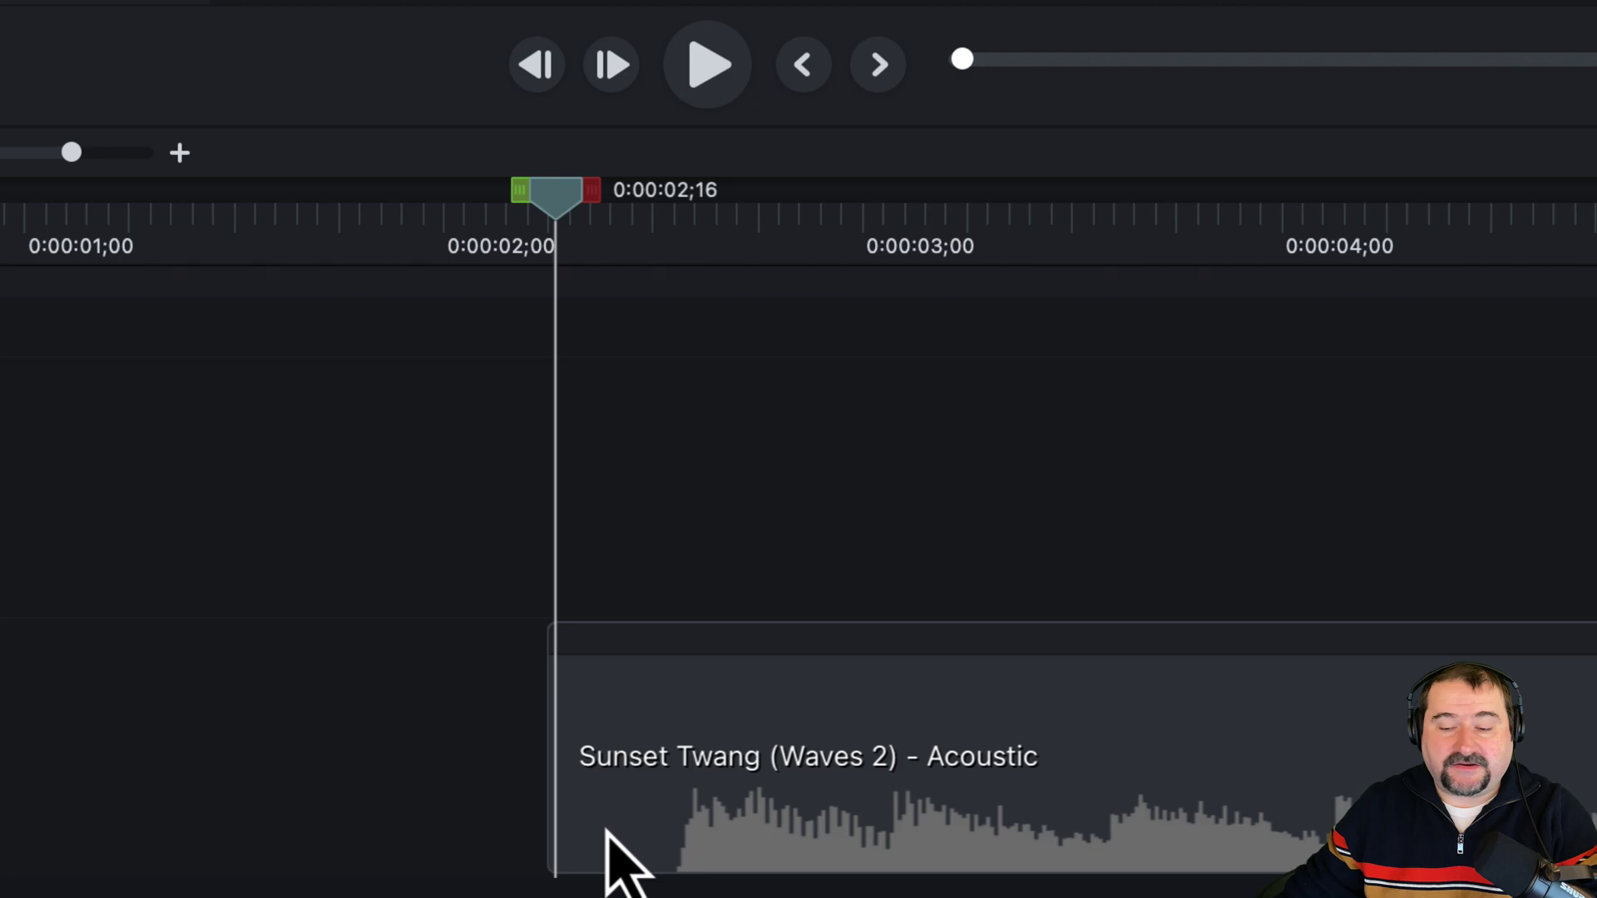
{"action": "left_click_drag", "start_coordinate": [552, 784], "coordinate": [690, 786]}
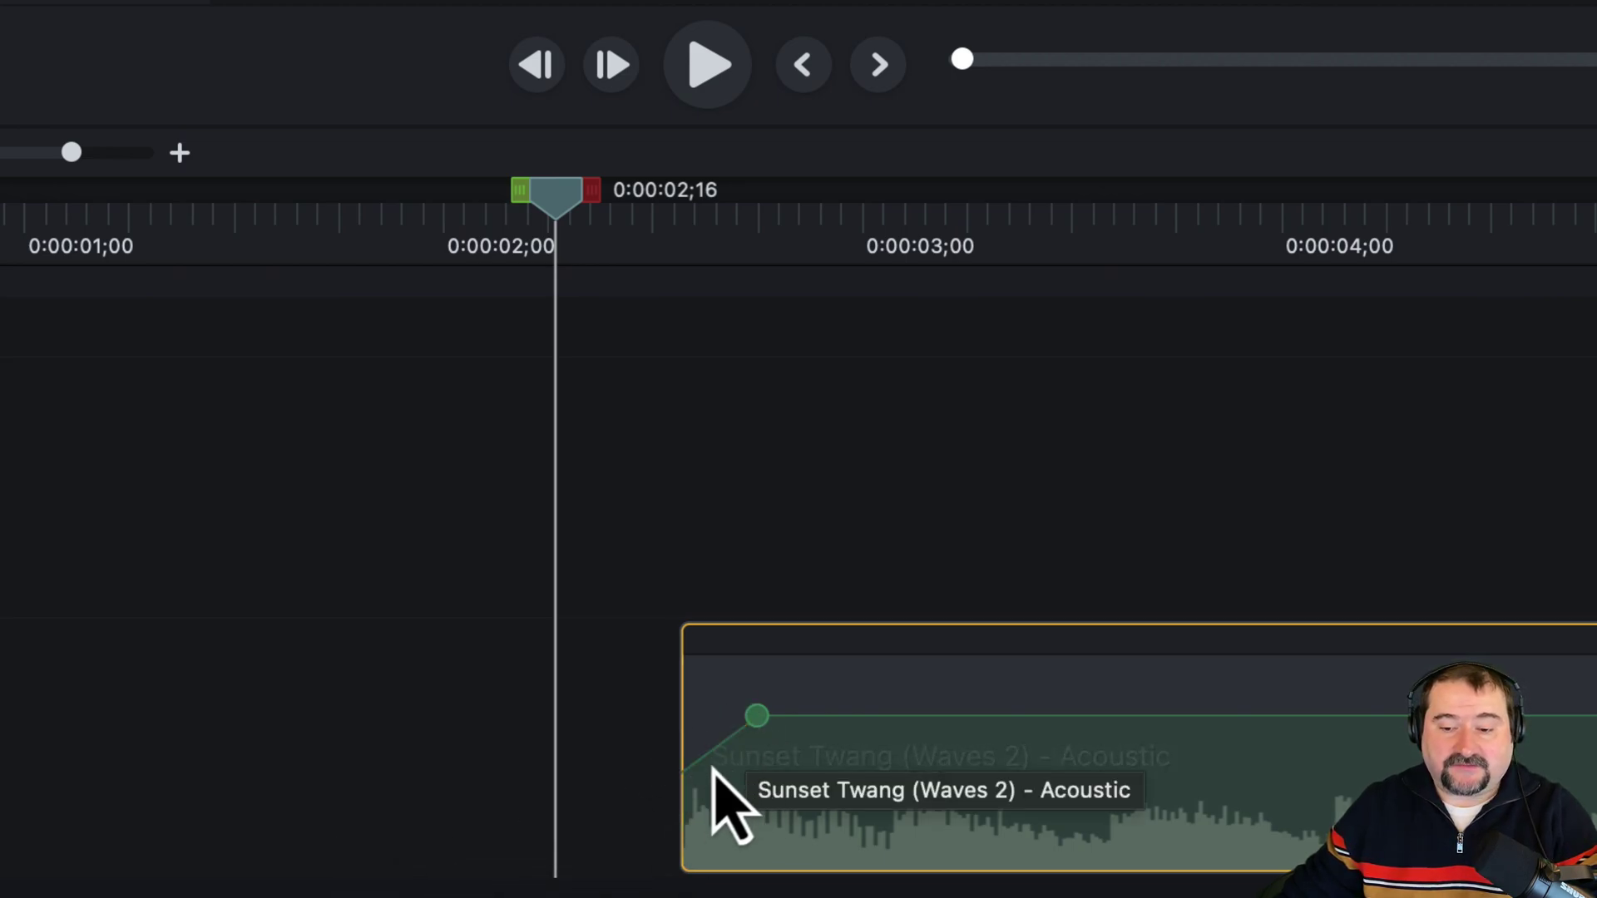
- Reapply Fade In to the moved clip and play back its opening
{"action": "left_click_drag", "start_coordinate": [242, 77], "coordinate": [699, 791]}
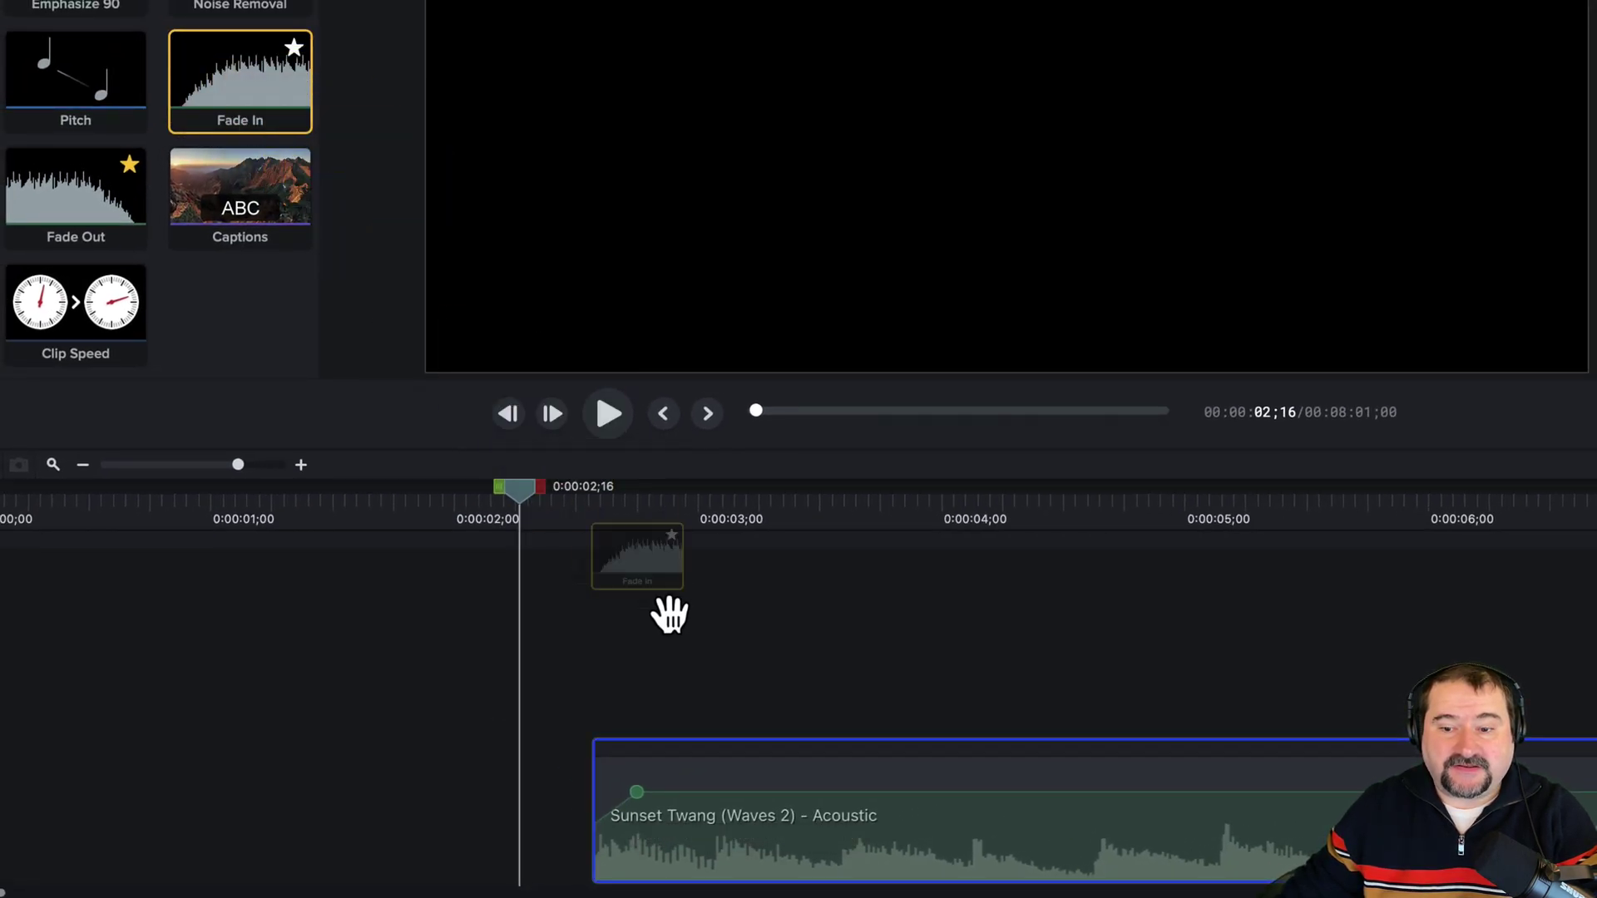
{"action": "left_click", "coordinate": [331, 806]}
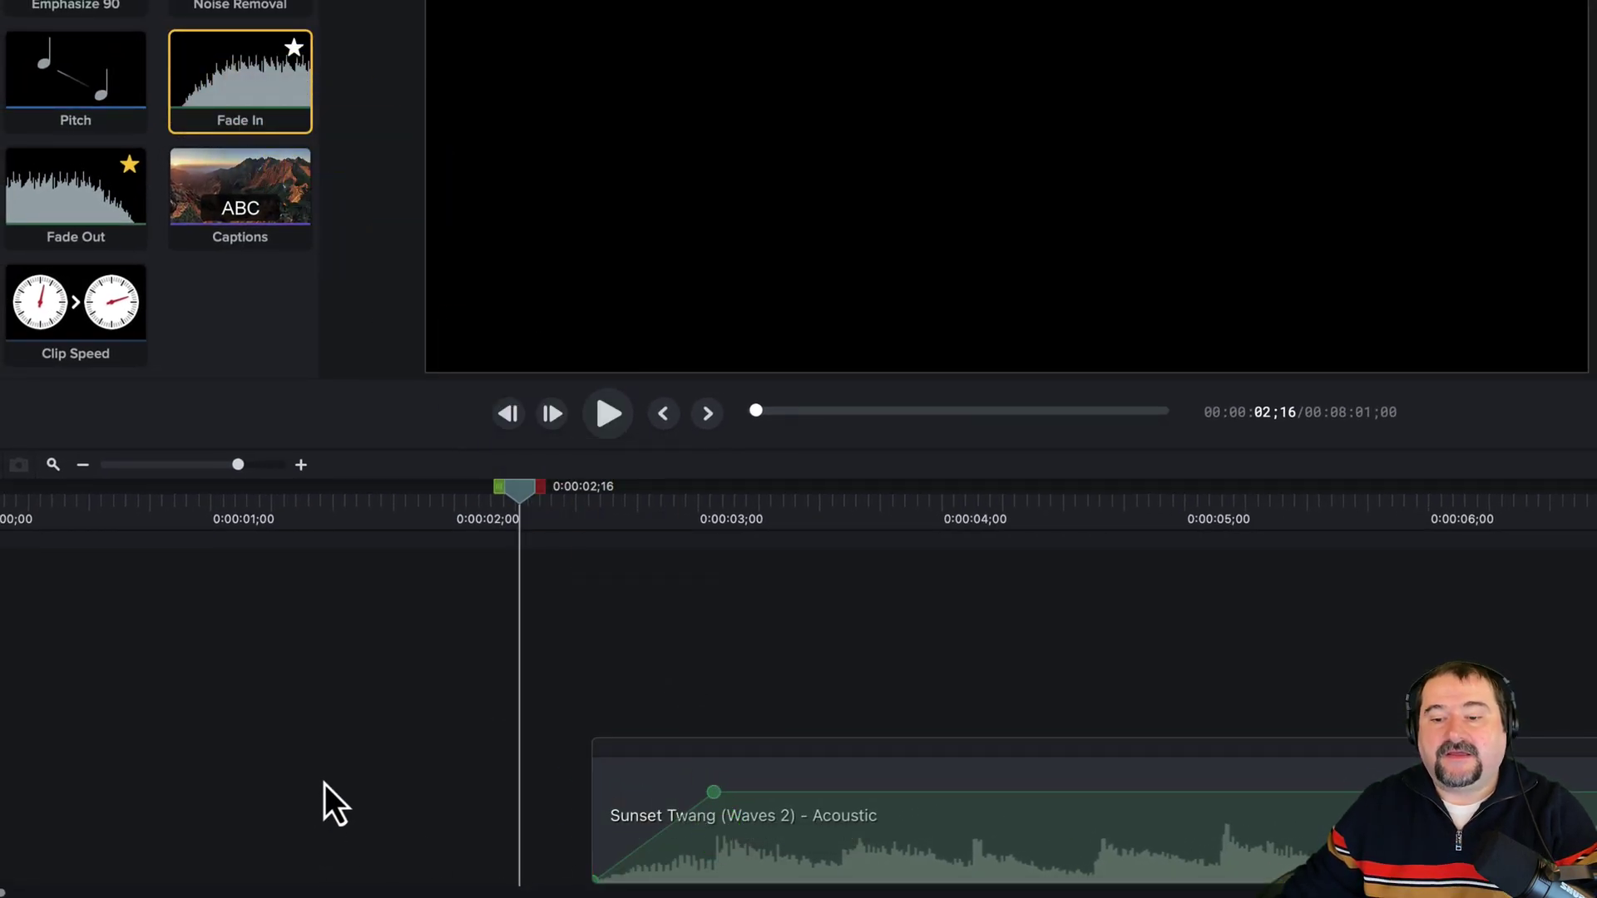
{"action": "left_click", "coordinate": [776, 869]}
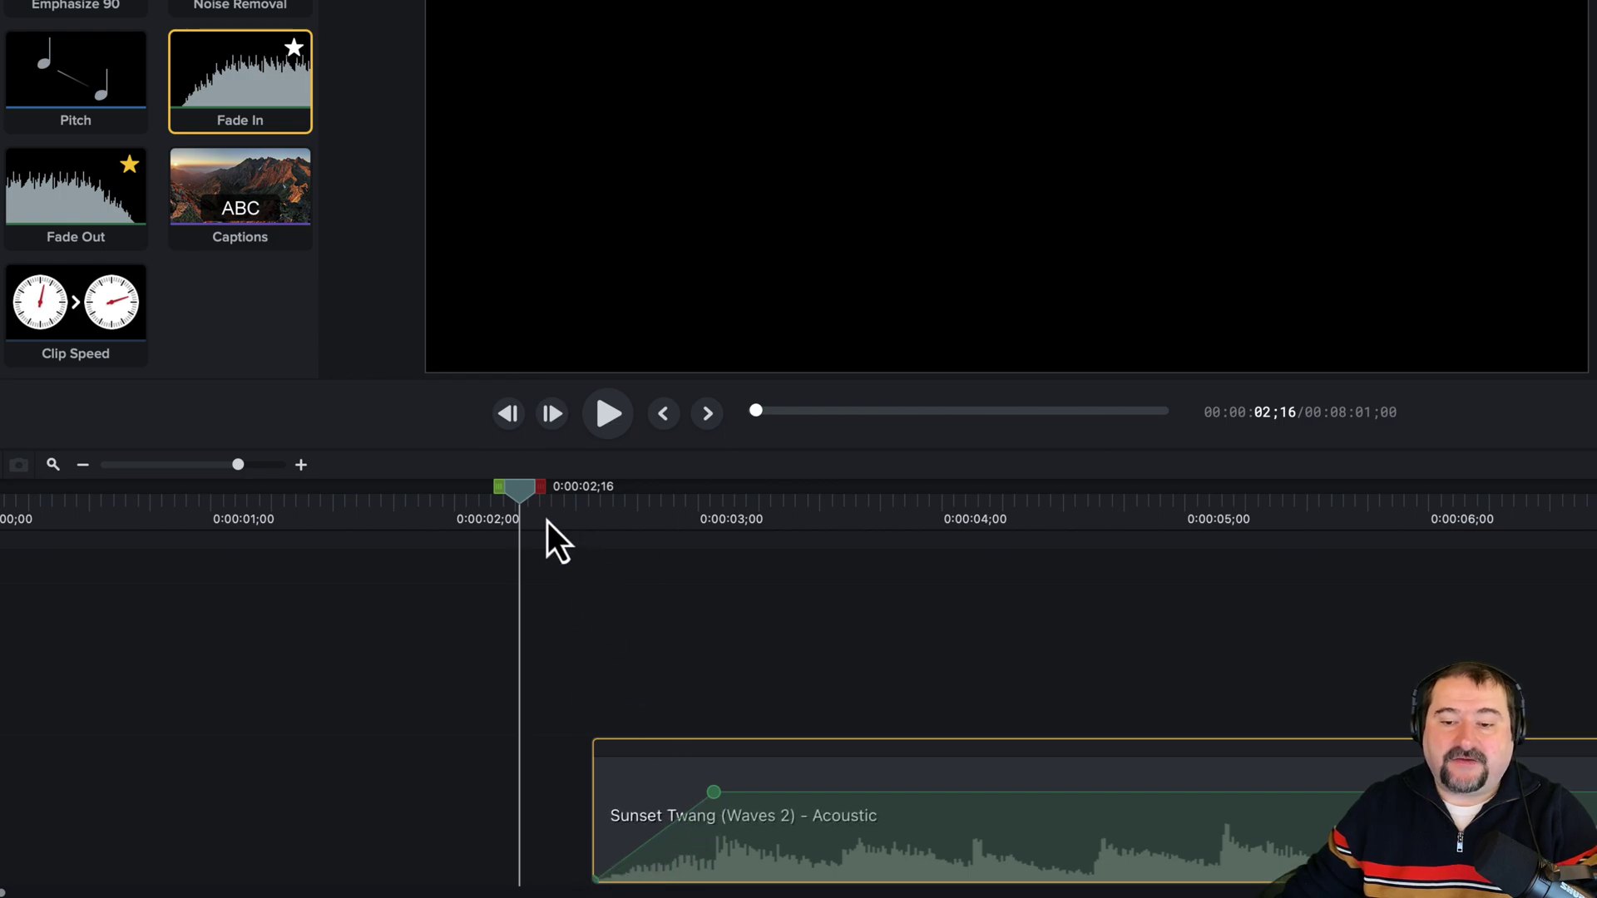
{"action": "key", "text": "space"}
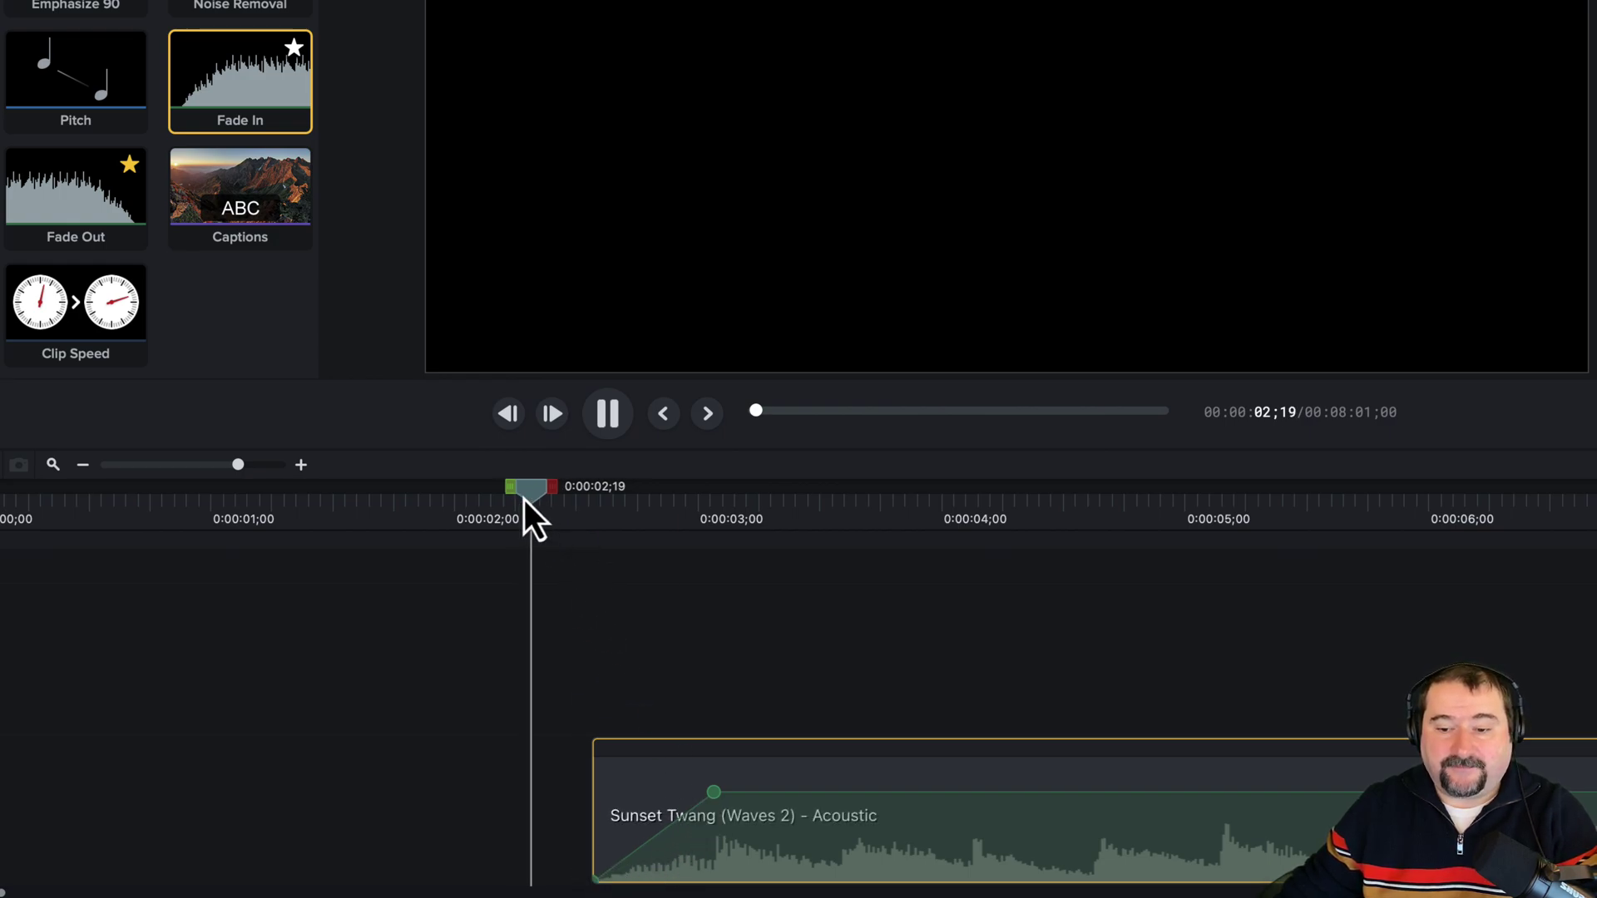
{"action": "key", "text": "space"}
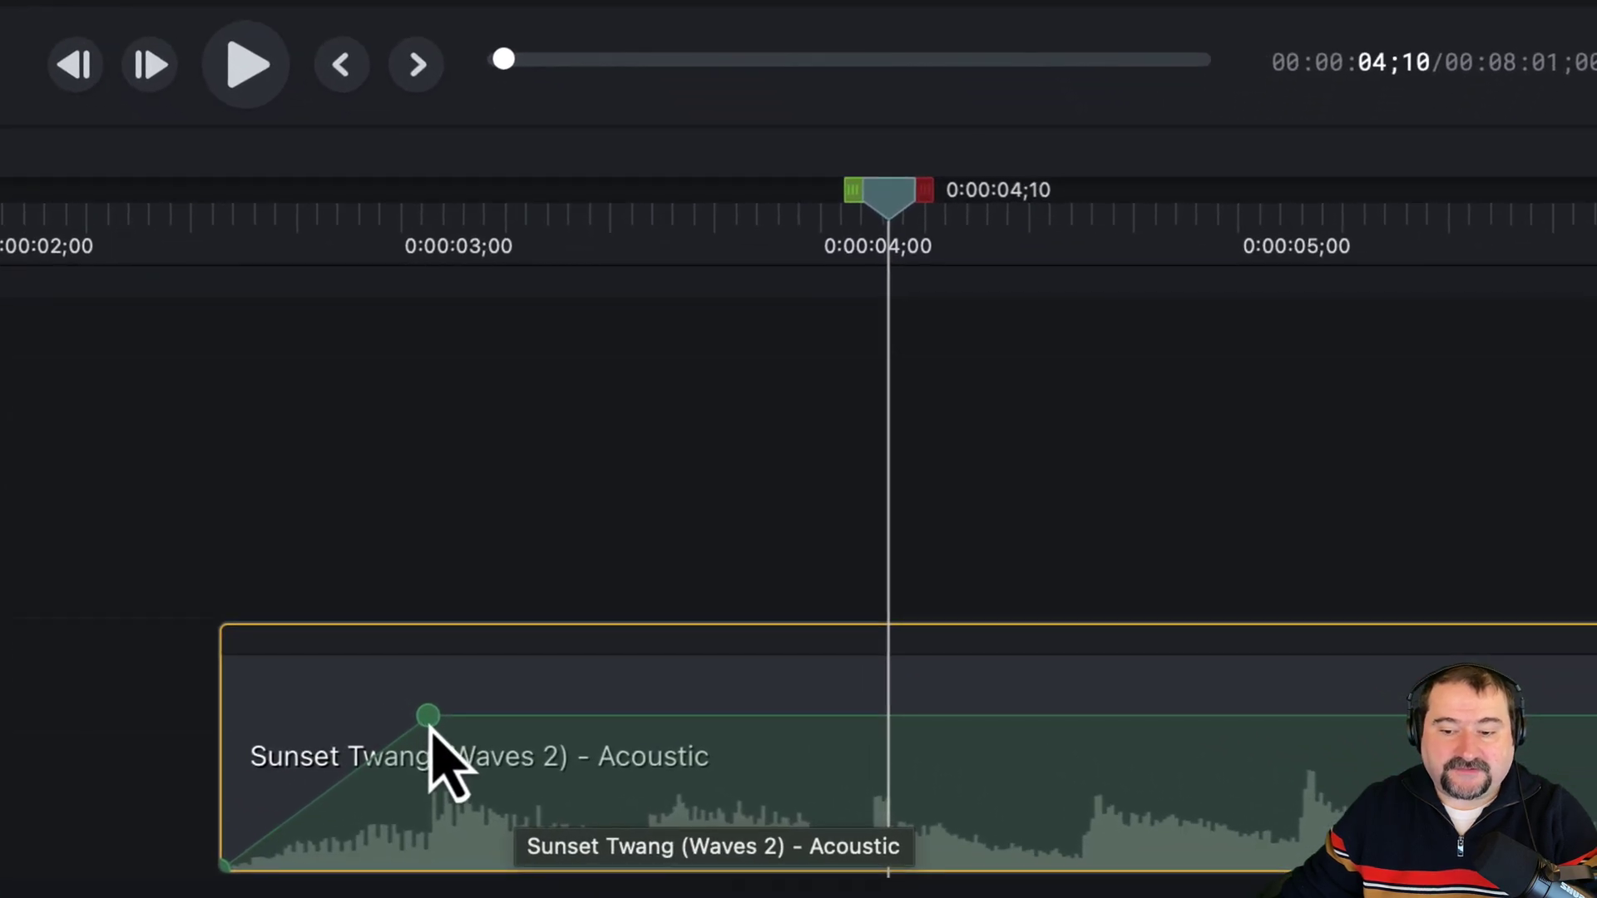
- Stretch the fade-in to reach full volume near 4.8 seconds, then play it from 0:00:02;25
{"action": "left_click", "coordinate": [428, 720]}
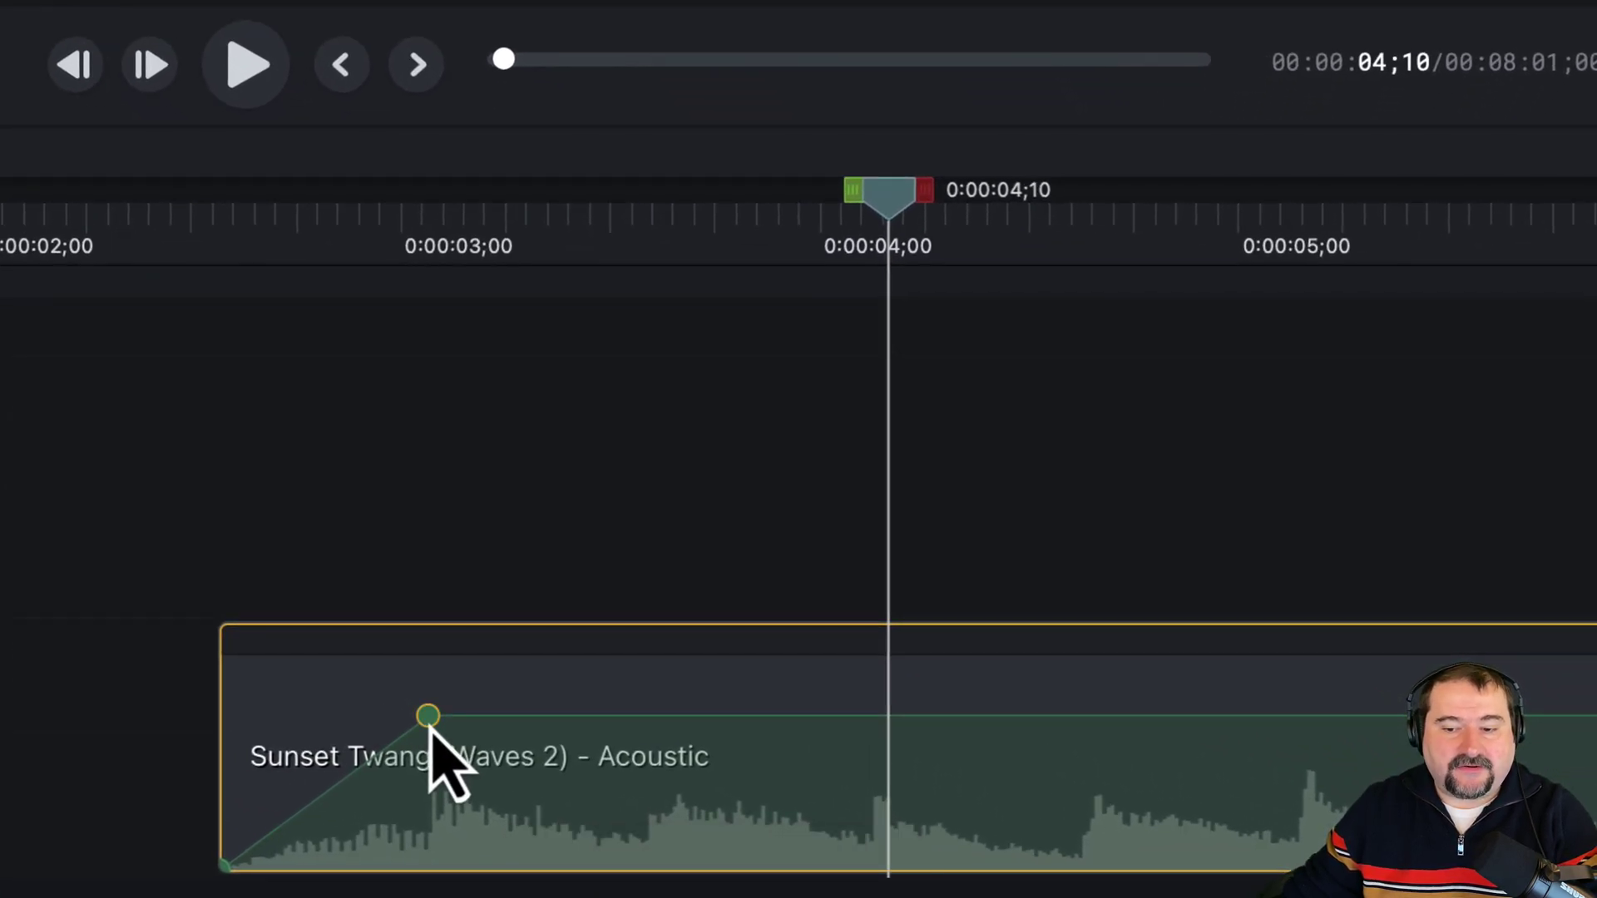
{"action": "left_click_drag", "start_coordinate": [430, 728], "coordinate": [1307, 722]}
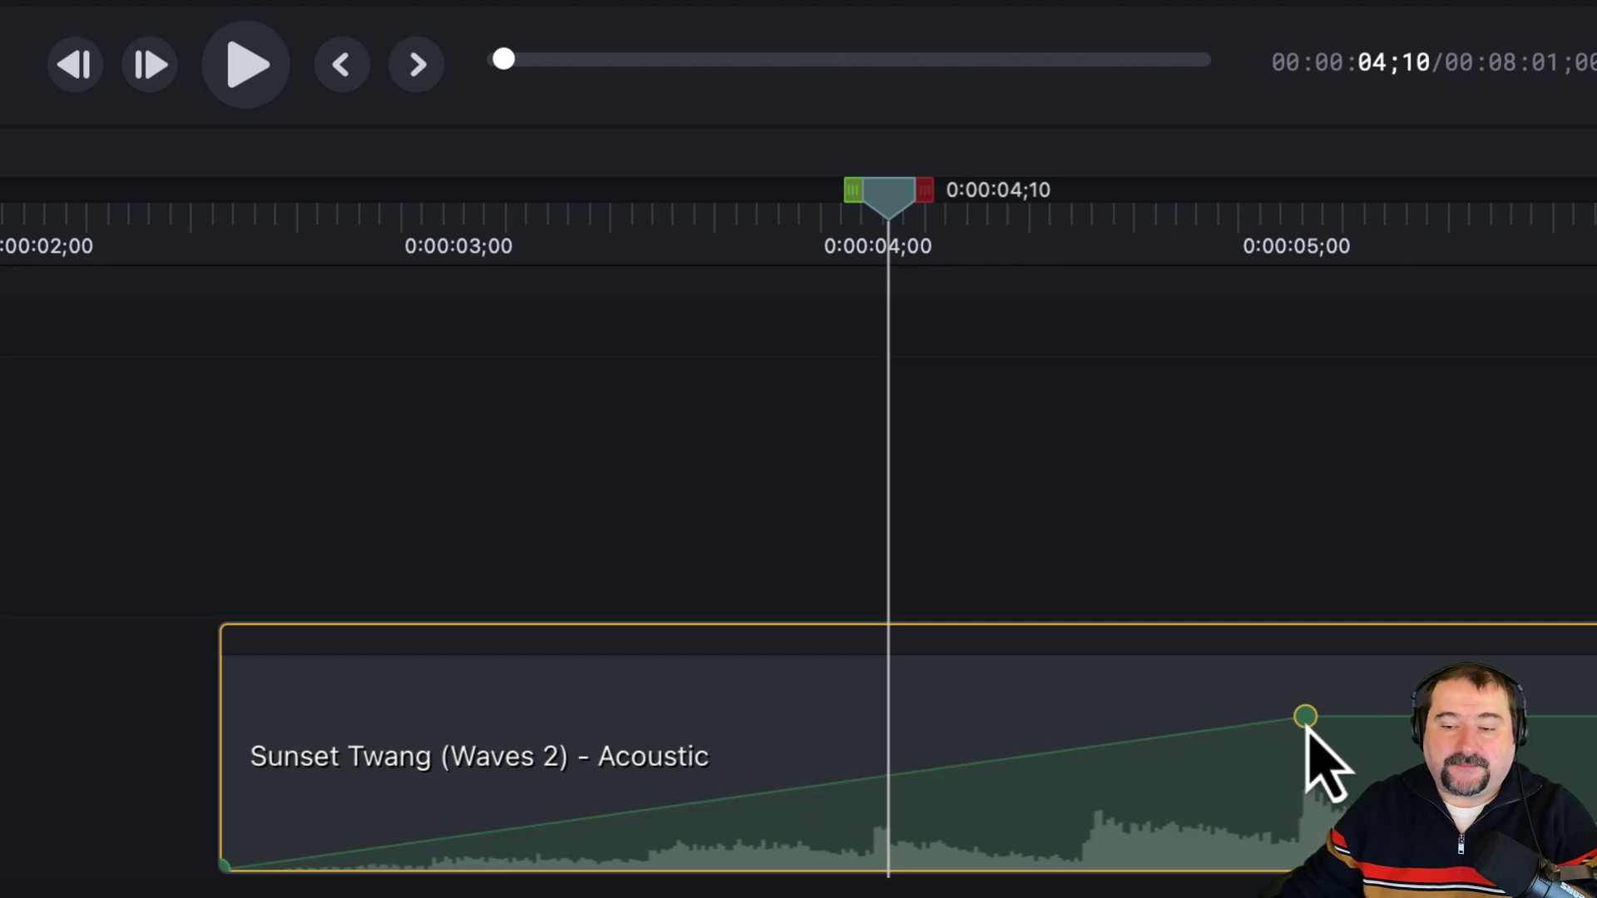
{"action": "mouse_move", "coordinate": [1305, 719]}
{"action": "left_mouse_down"}
{"action": "mouse_move", "coordinate": [1305, 791]}
{"action": "mouse_move", "coordinate": [1308, 720]}
{"action": "left_mouse_up"}
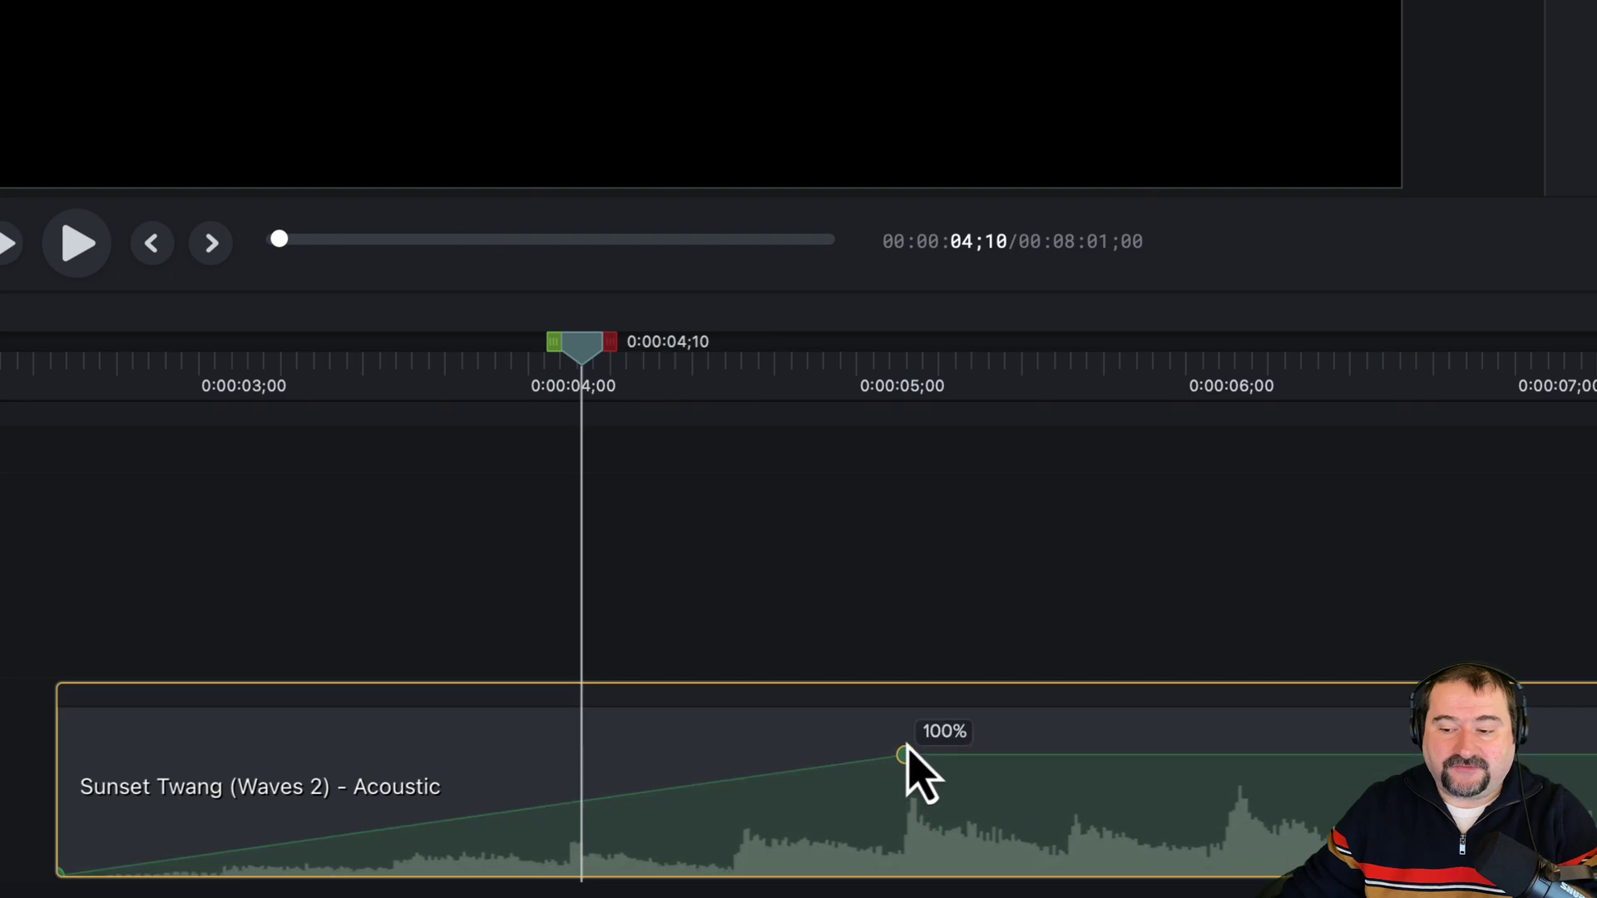
{"action": "left_click_drag", "start_coordinate": [906, 747], "coordinate": [844, 757]}
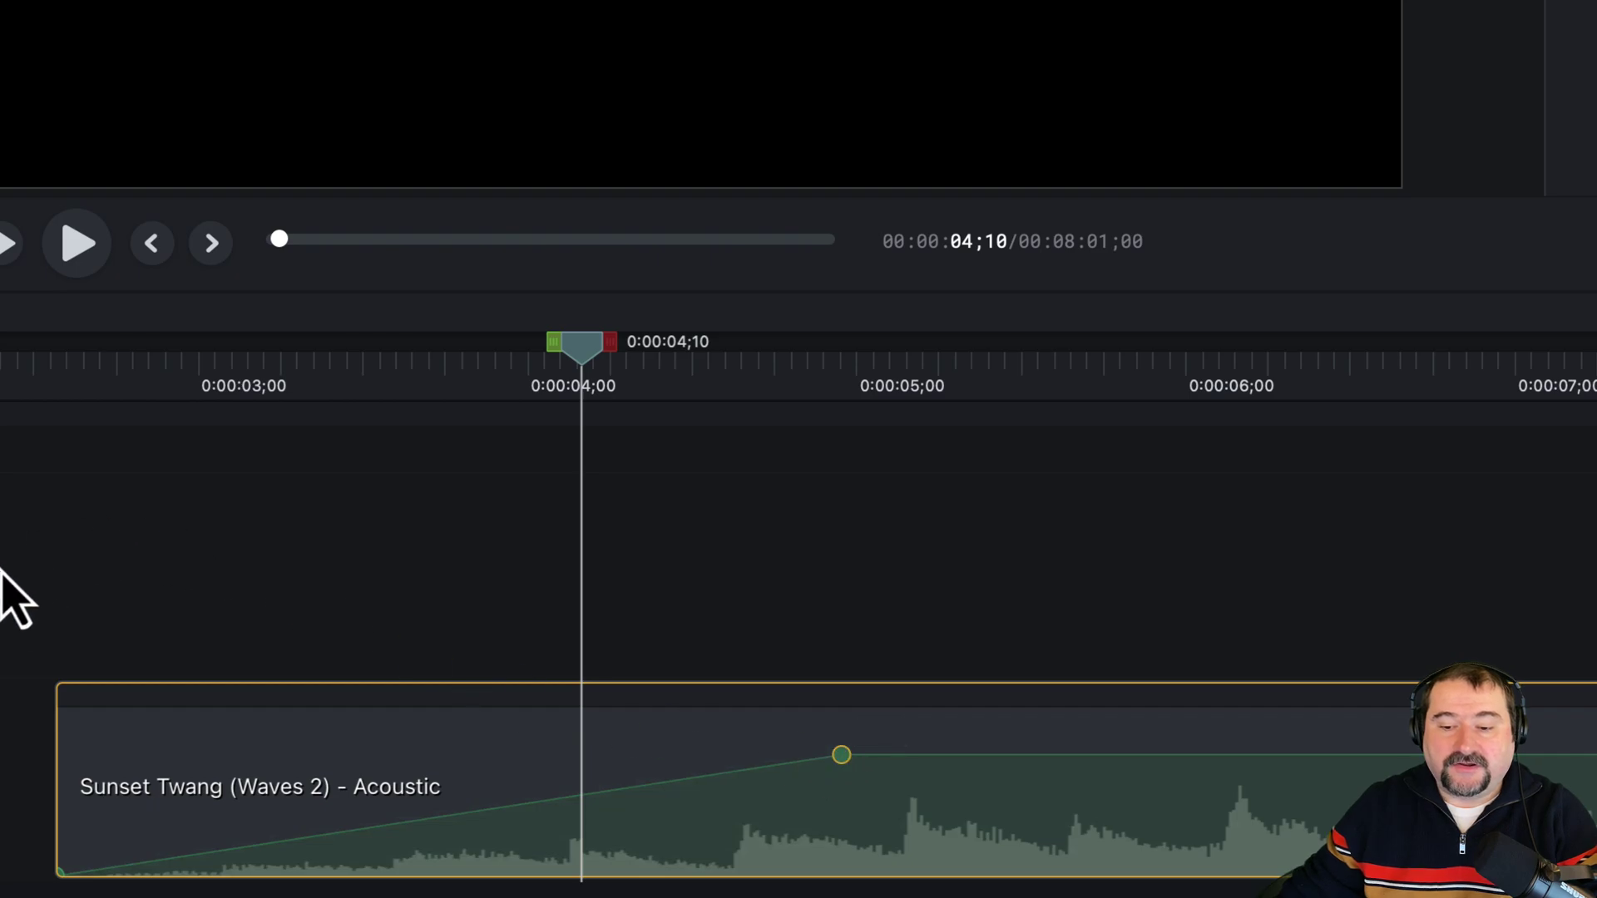
{"action": "left_click", "coordinate": [10, 374]}
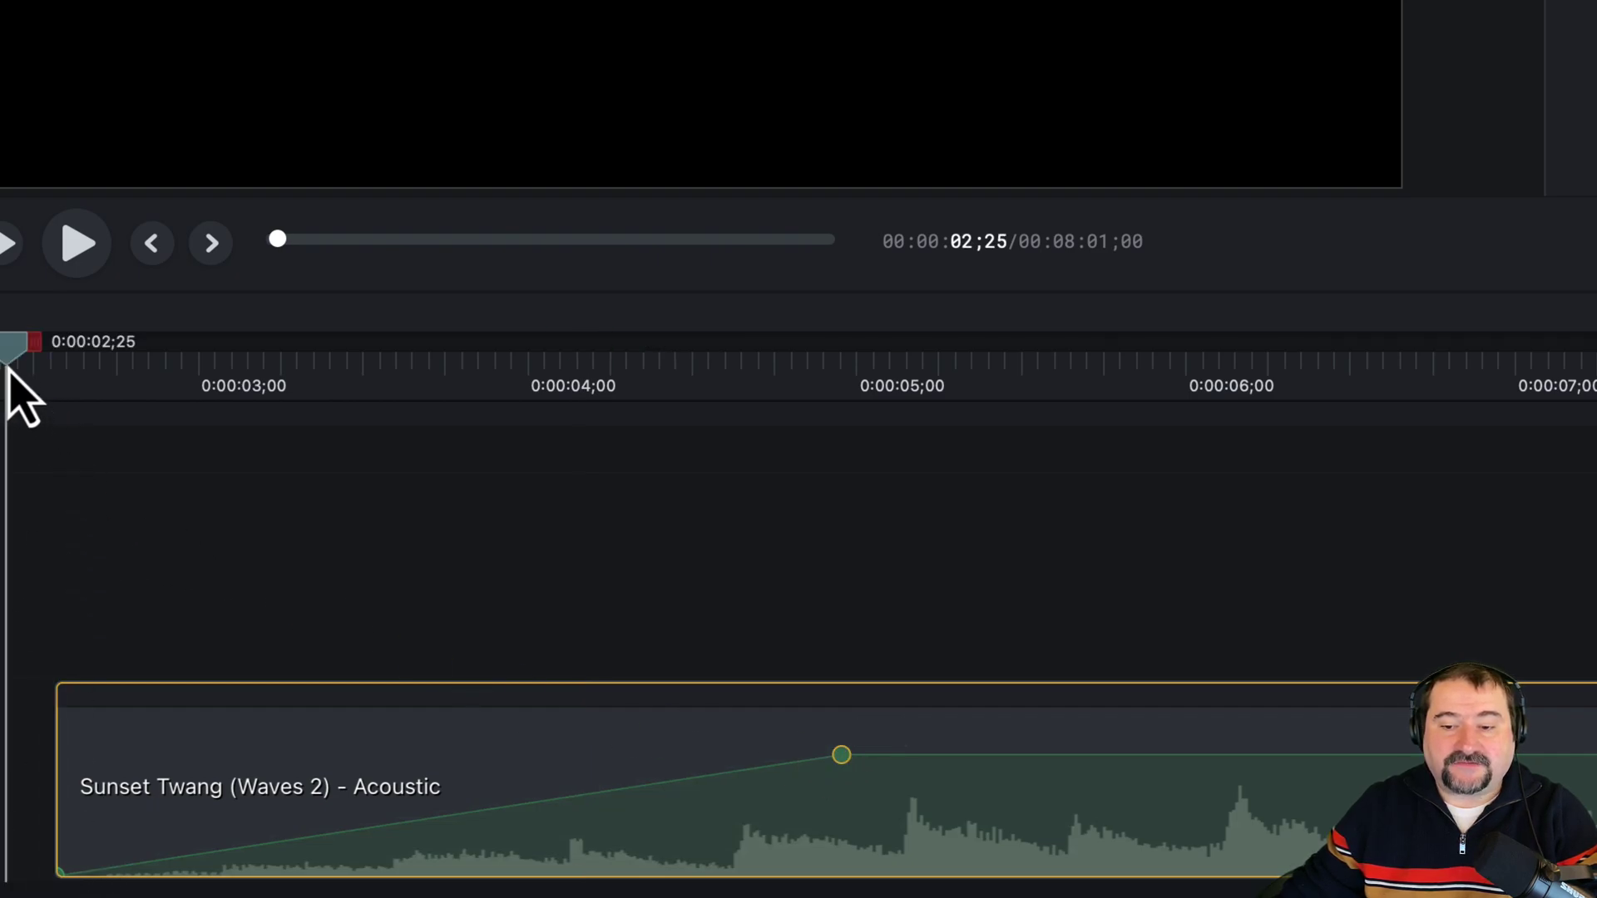
{"action": "key", "text": "space"}
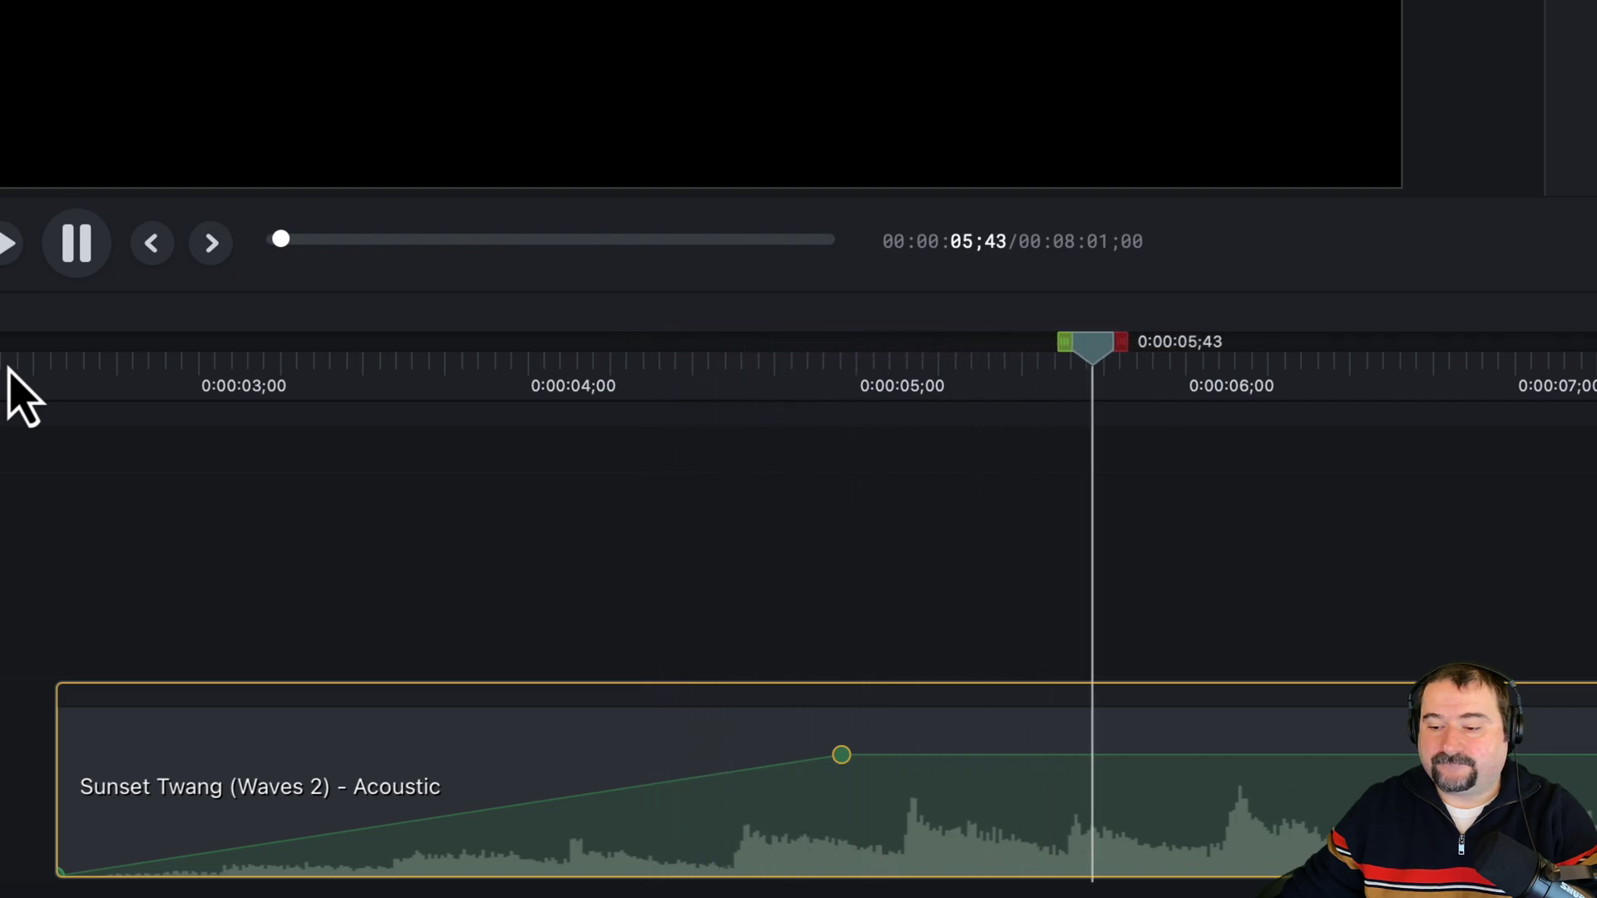
{"action": "key", "text": "space"}
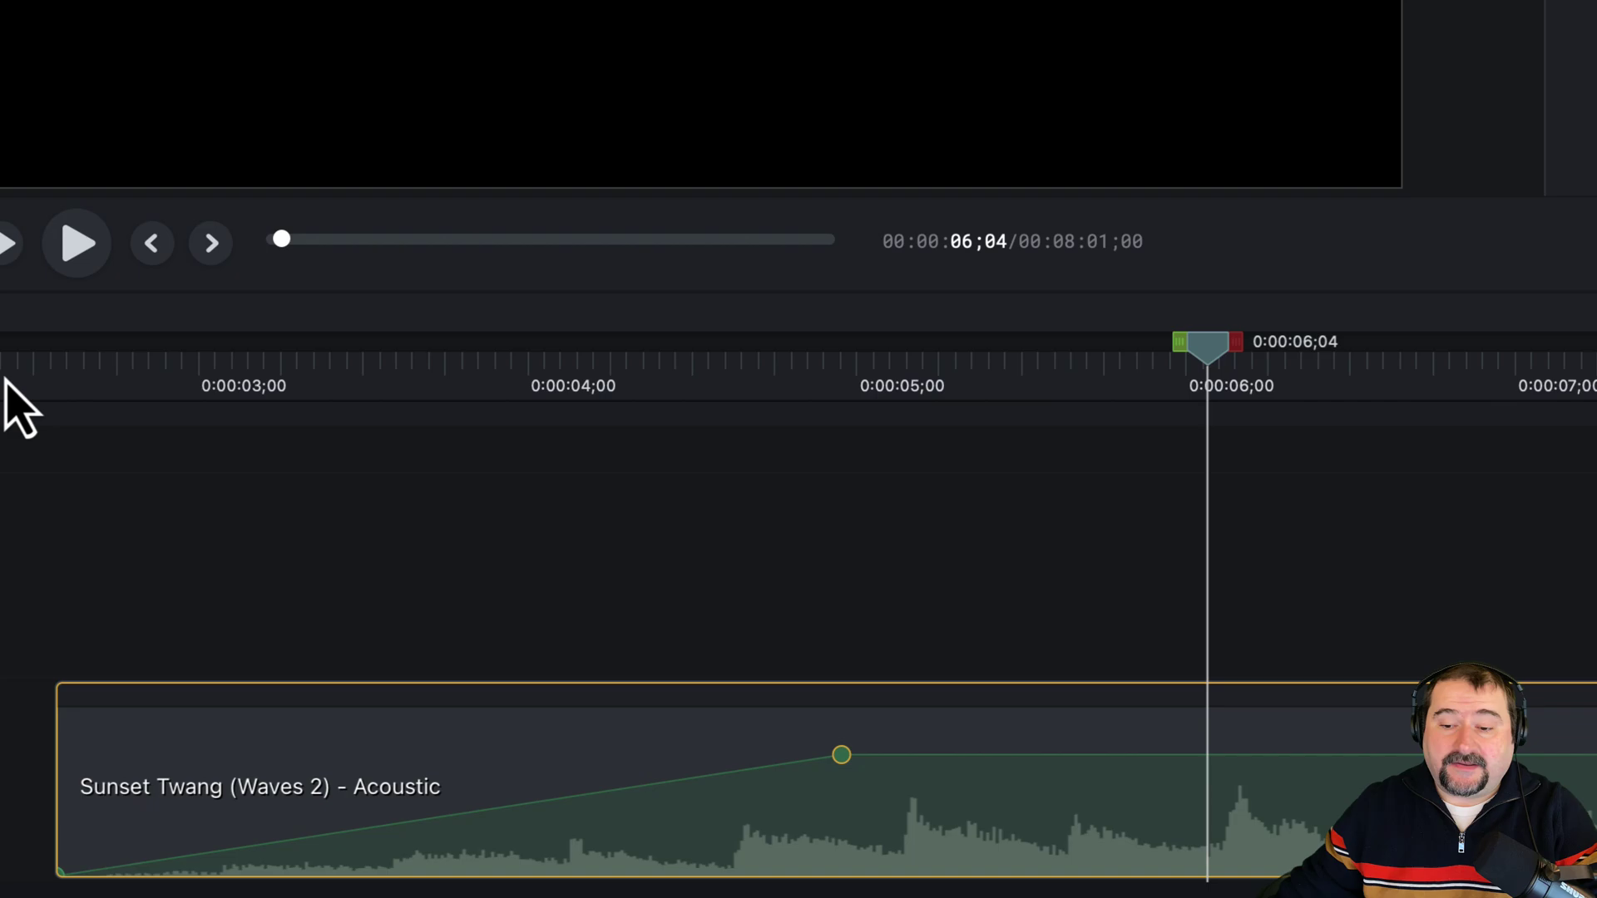
- Scroll to the end of the Sunset Twang clip and trim a few seconds off it
{"action": "scroll", "coordinate": [6, 416], "scroll_direction": "down", "scroll_amount": 10}
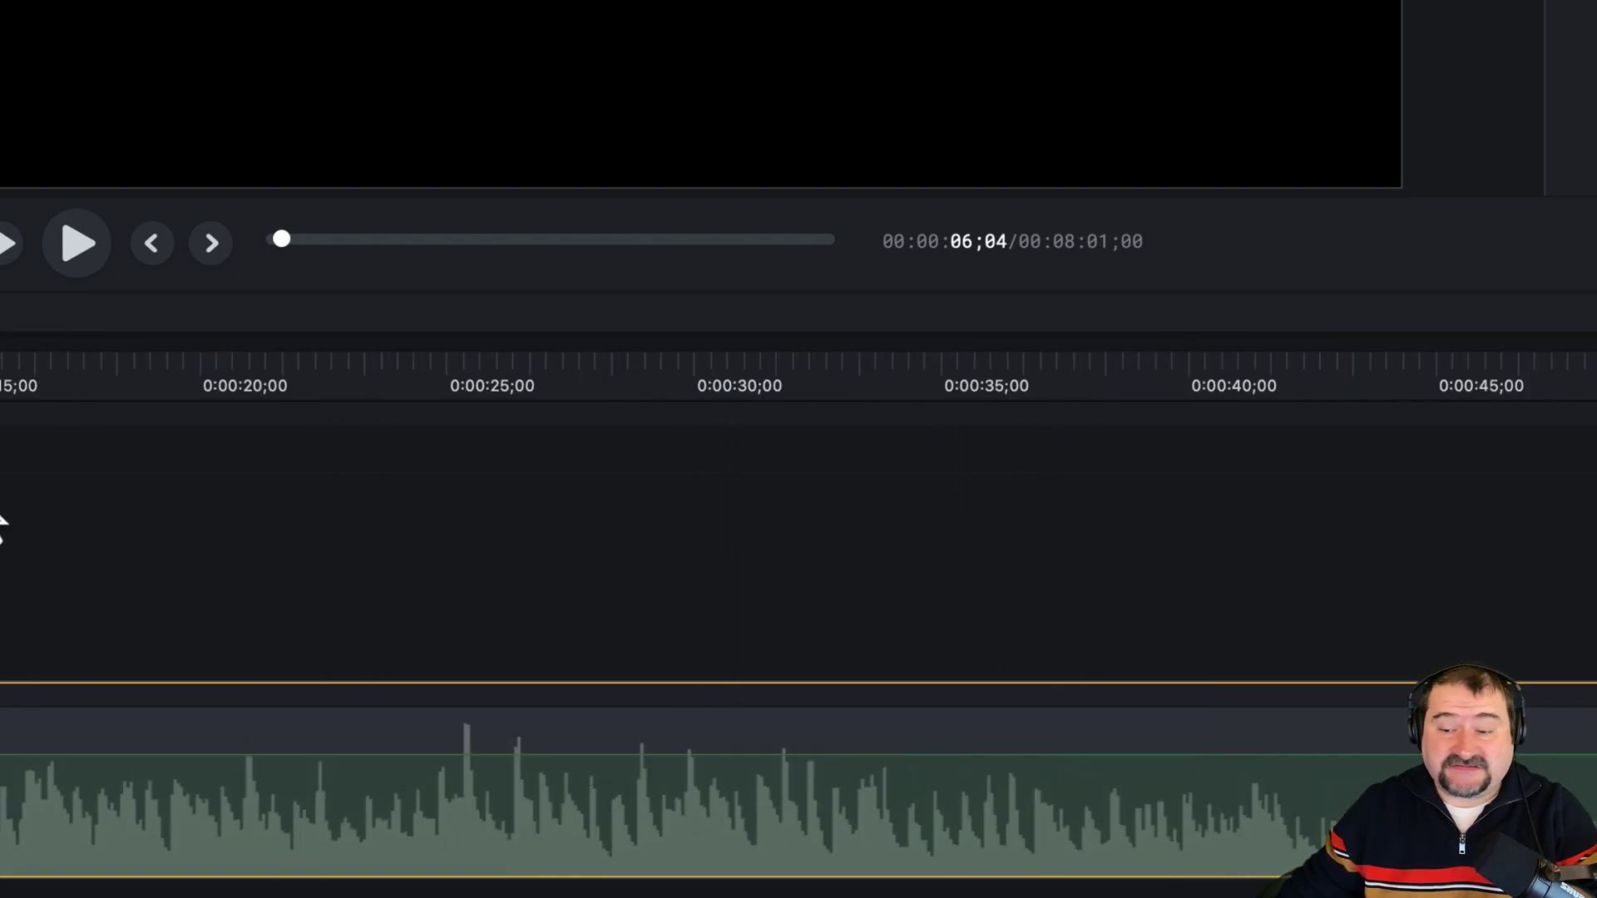
{"action": "scroll", "coordinate": [2, 531], "scroll_direction": "down", "scroll_amount": 10}
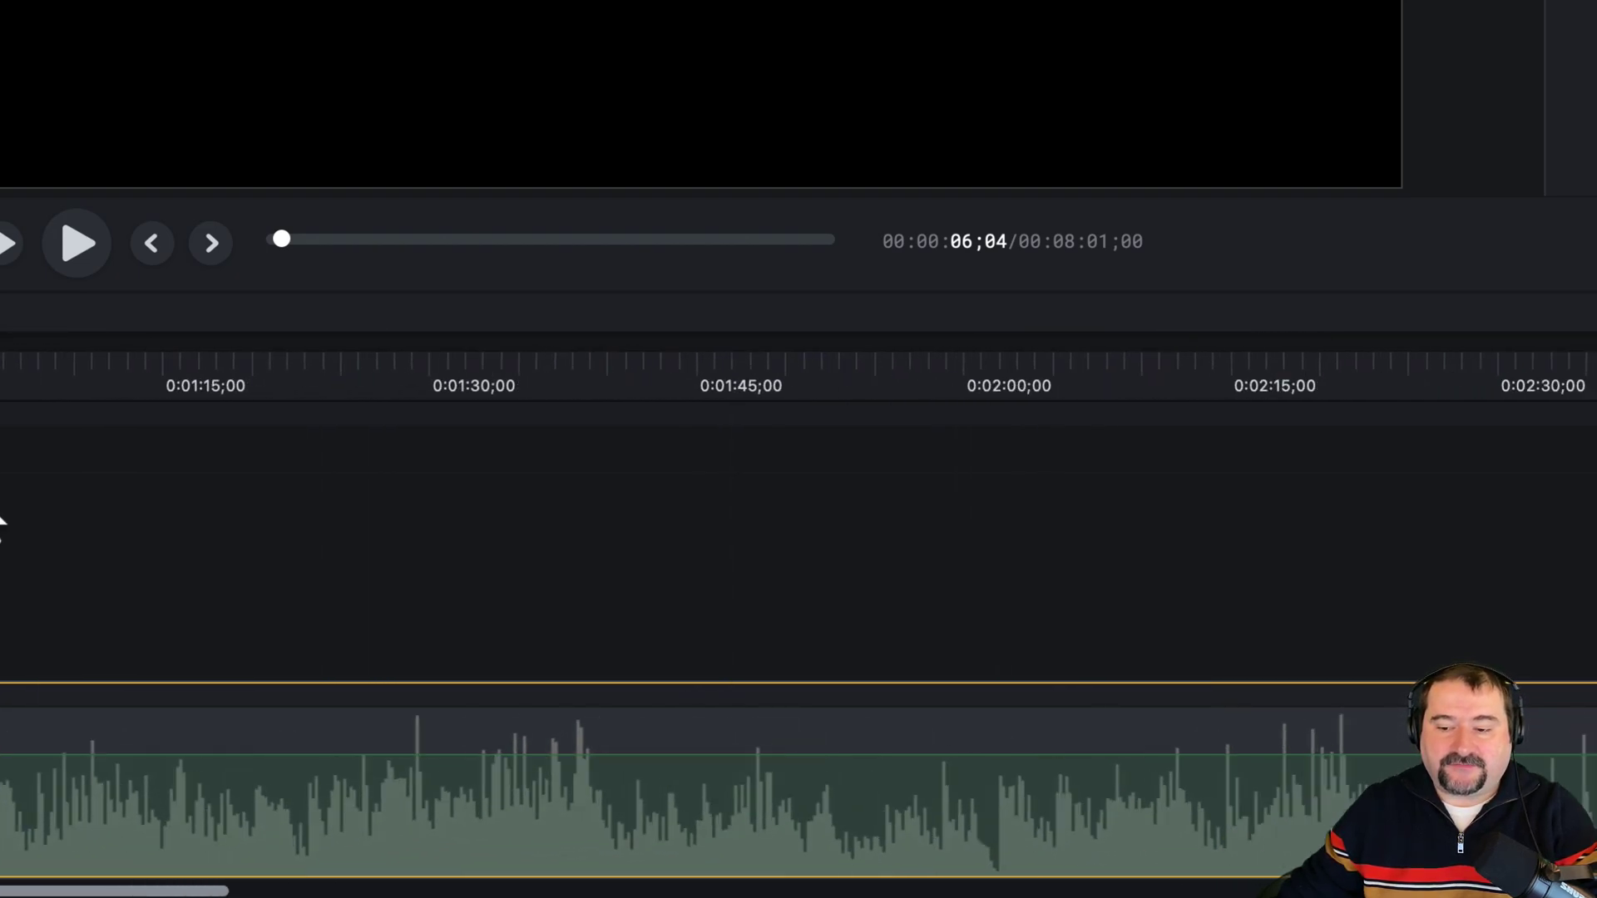
{"action": "scroll", "coordinate": [2, 524], "scroll_direction": "down", "scroll_amount": 10}
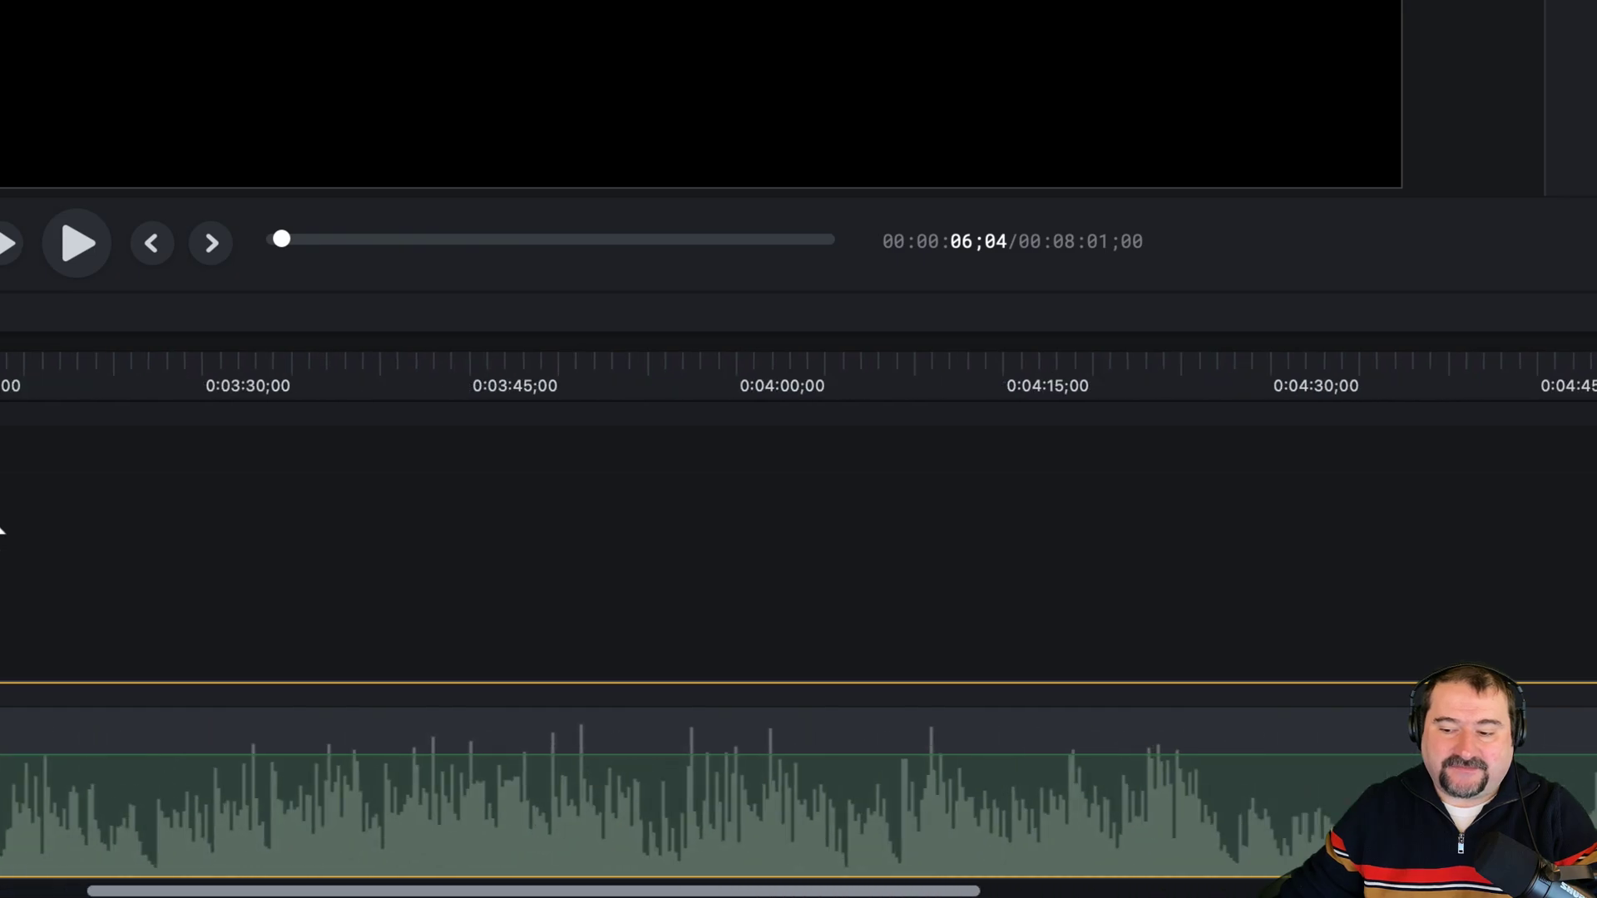
{"action": "scroll", "coordinate": [3, 530], "scroll_direction": "down", "scroll_amount": 10}
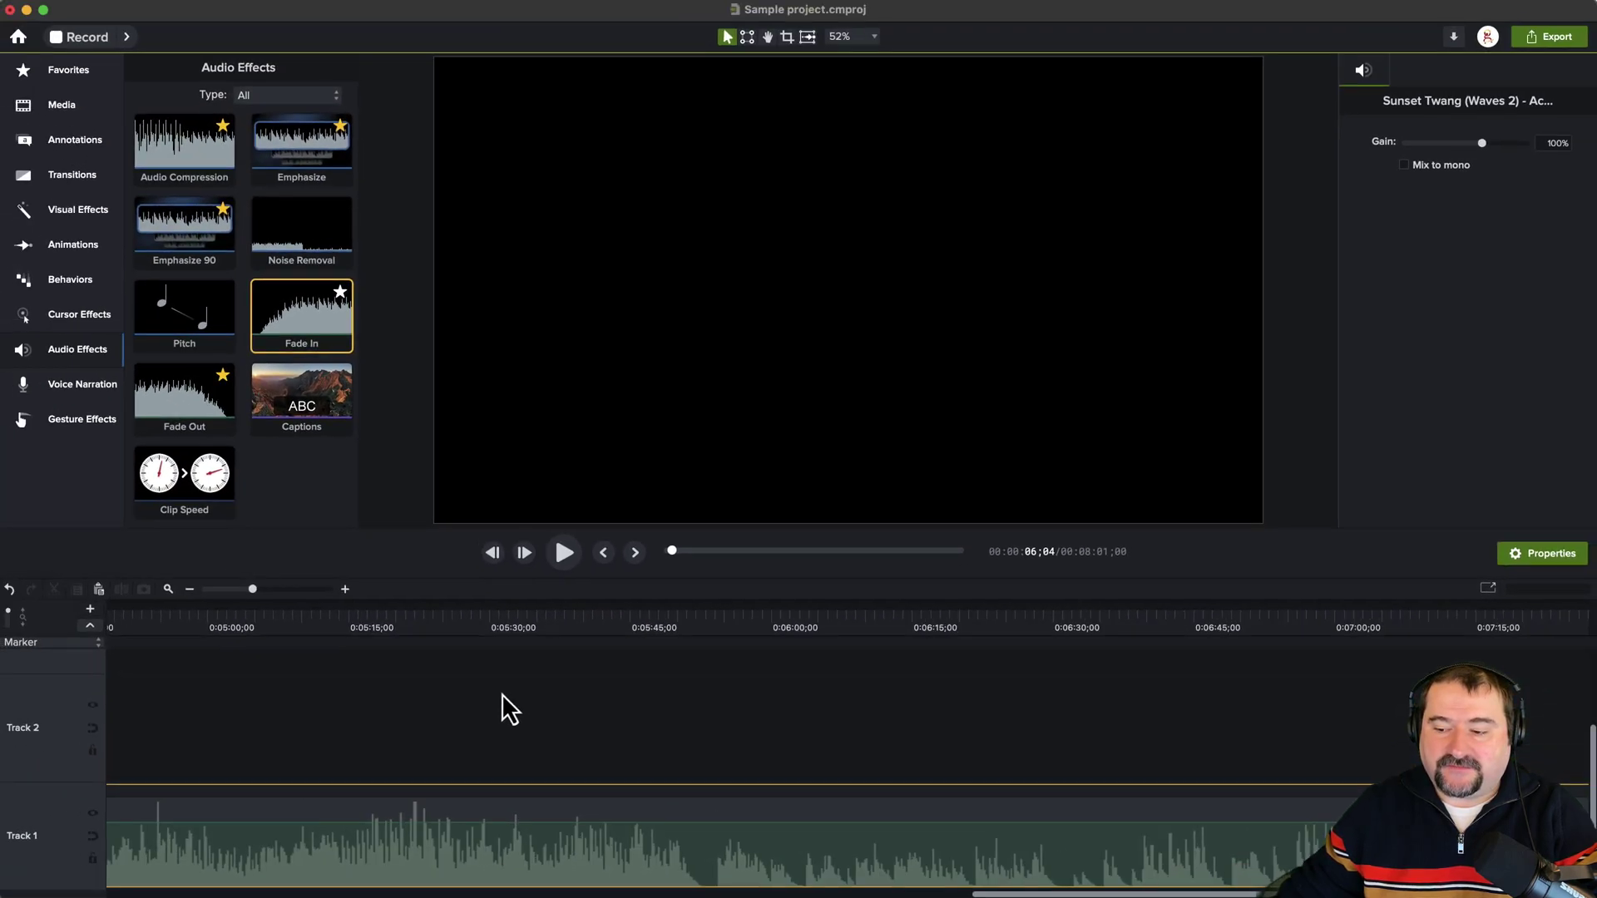
{"action": "scroll", "coordinate": [501, 694], "scroll_direction": "down", "scroll_amount": 5}
{"action": "scroll", "coordinate": [1331, 840], "scroll_direction": "up", "scroll_amount": 5}
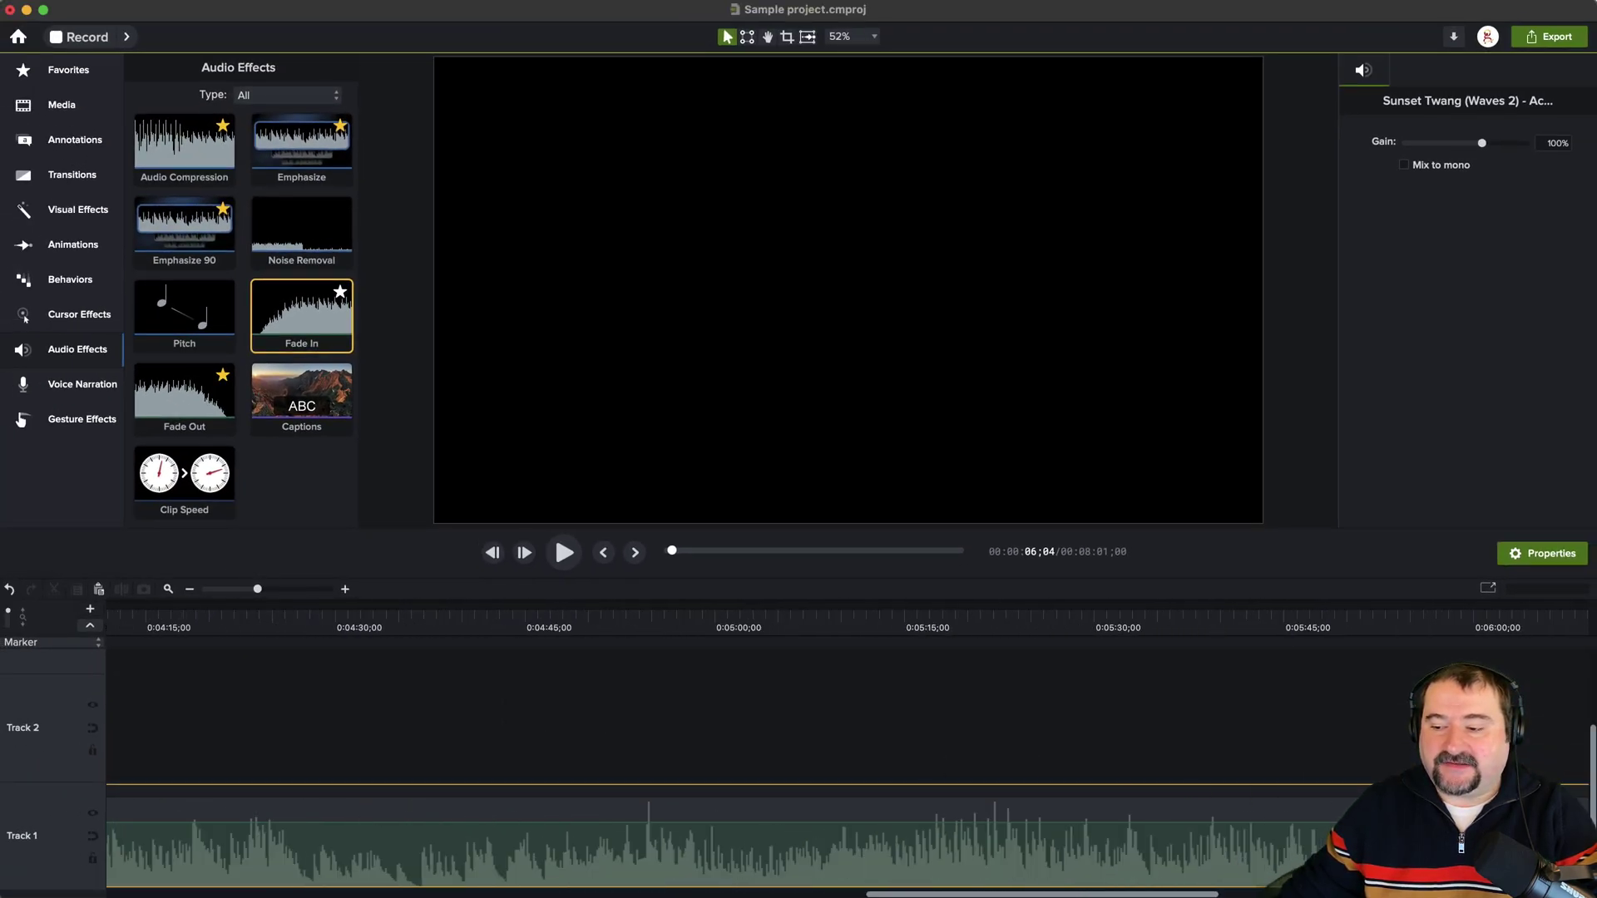
{"action": "left_click_drag", "start_coordinate": [753, 894], "coordinate": [1551, 894]}
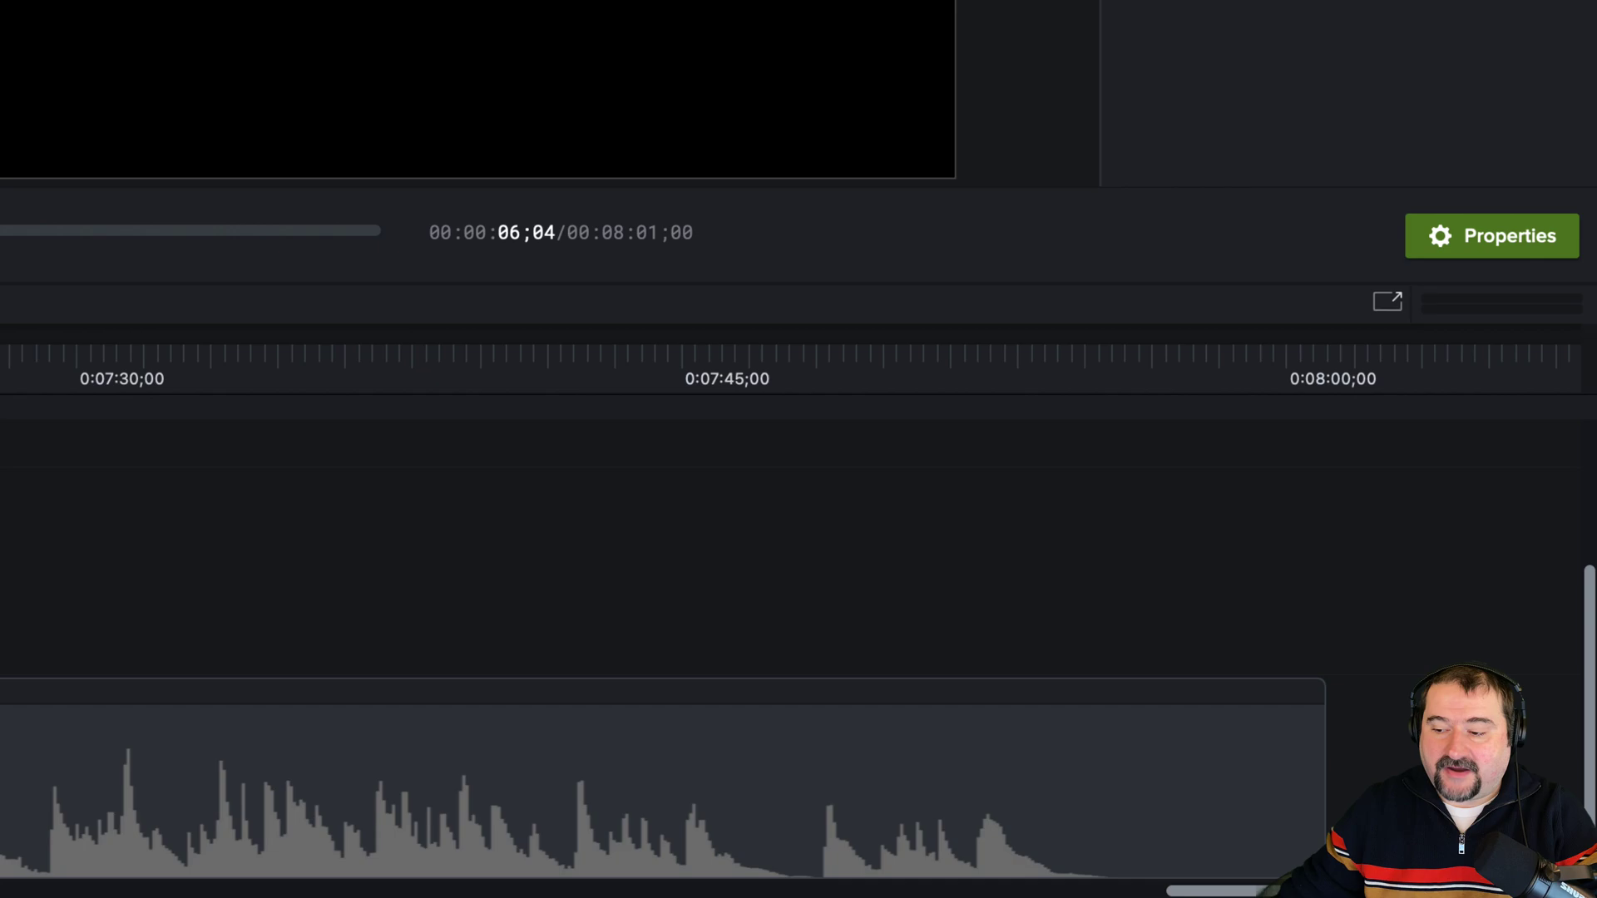
{"action": "left_click_drag", "start_coordinate": [1321, 817], "coordinate": [1050, 814]}
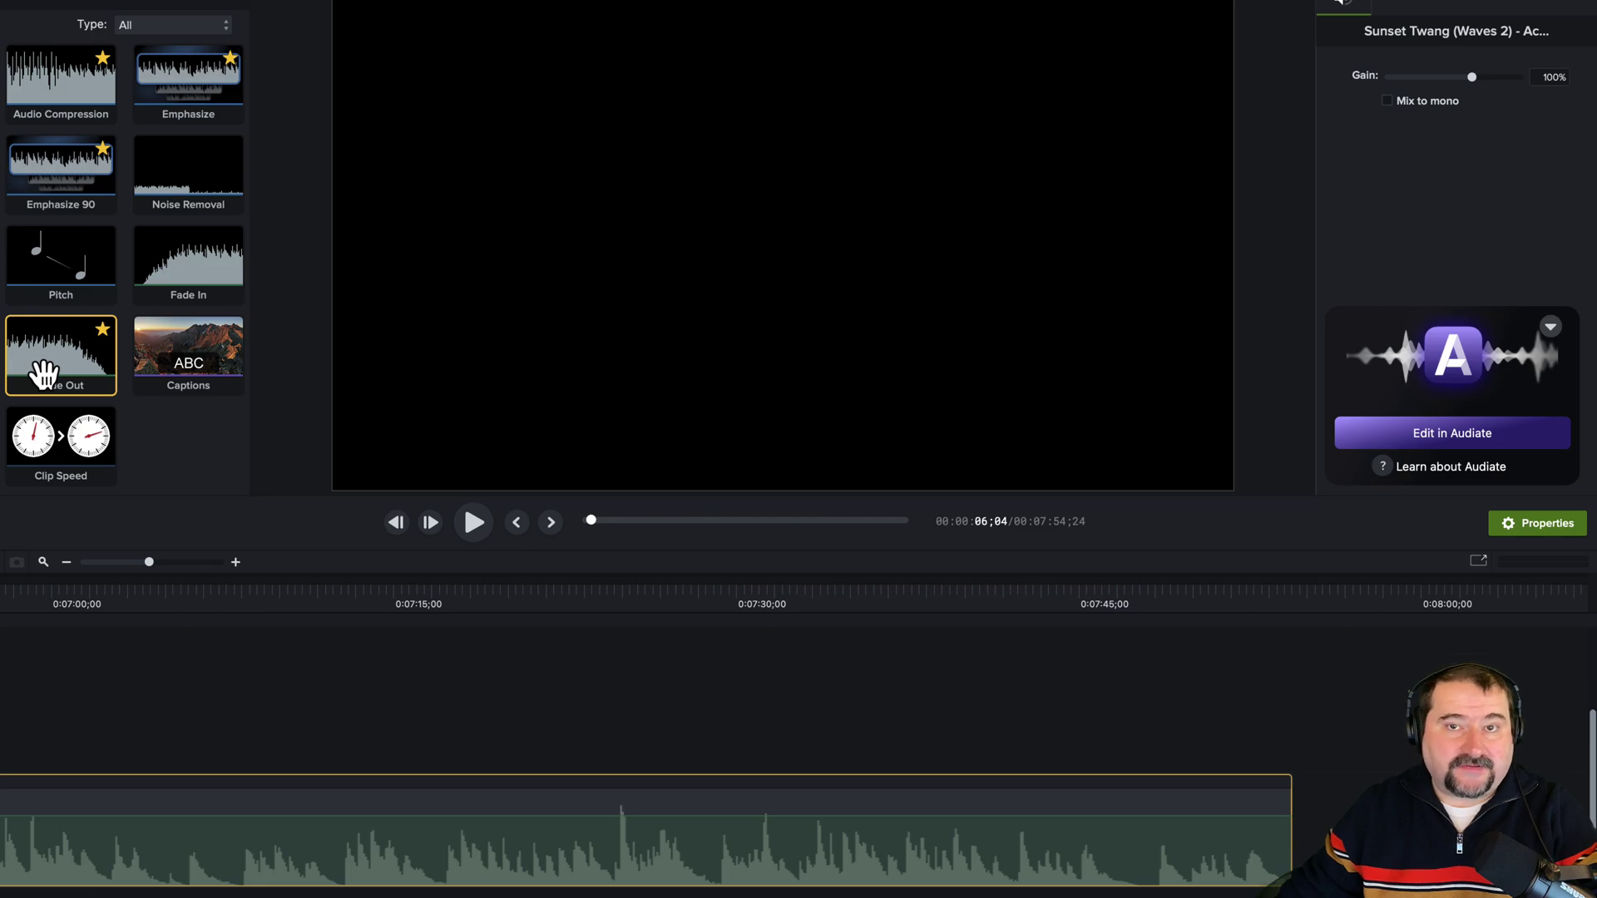
- Apply the Fade Out audio effect to the trimmed clip and review its ending
{"action": "left_click_drag", "start_coordinate": [44, 374], "coordinate": [1264, 857]}
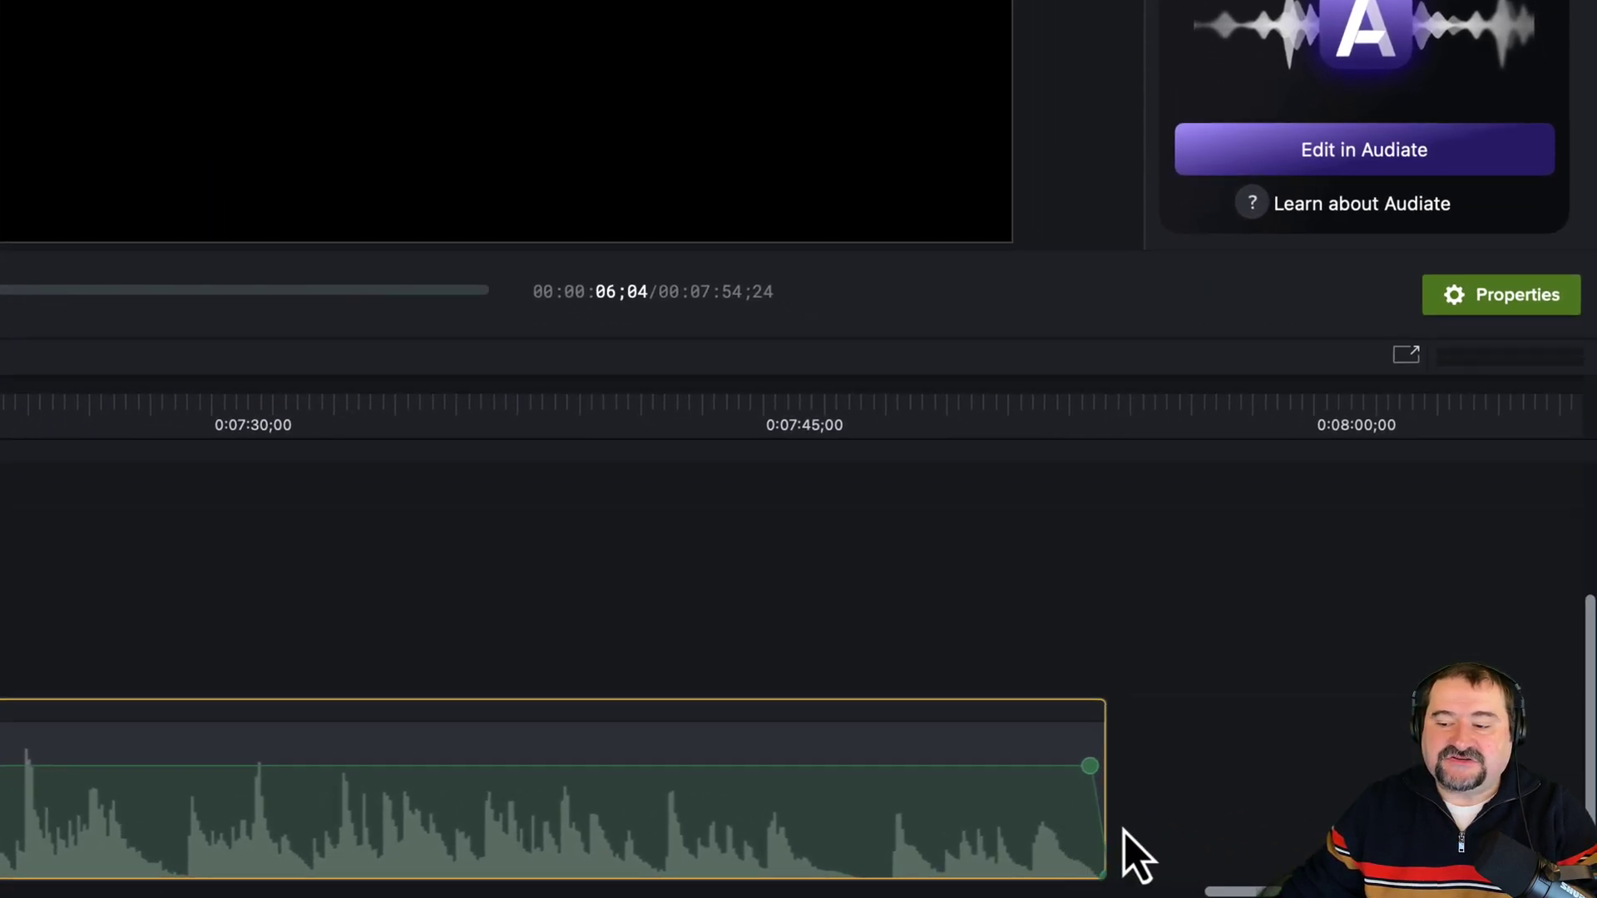
{"action": "scroll", "coordinate": [1123, 830], "scroll_direction": "left", "scroll_amount": 10}
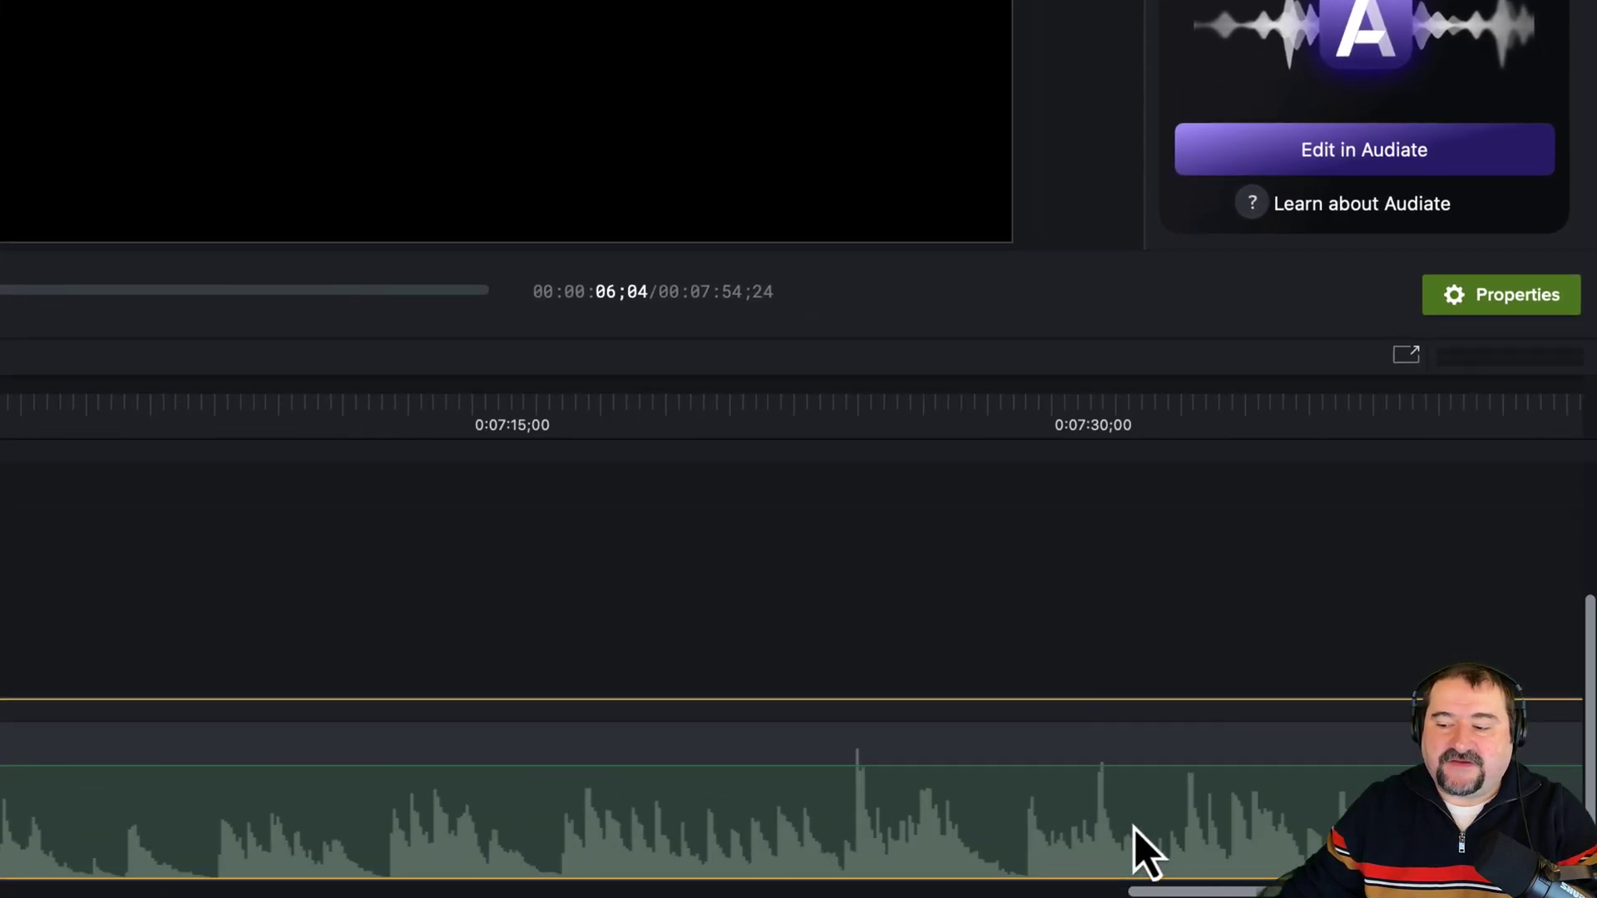
{"action": "scroll", "coordinate": [1243, 895], "scroll_direction": "right", "scroll_amount": 8}
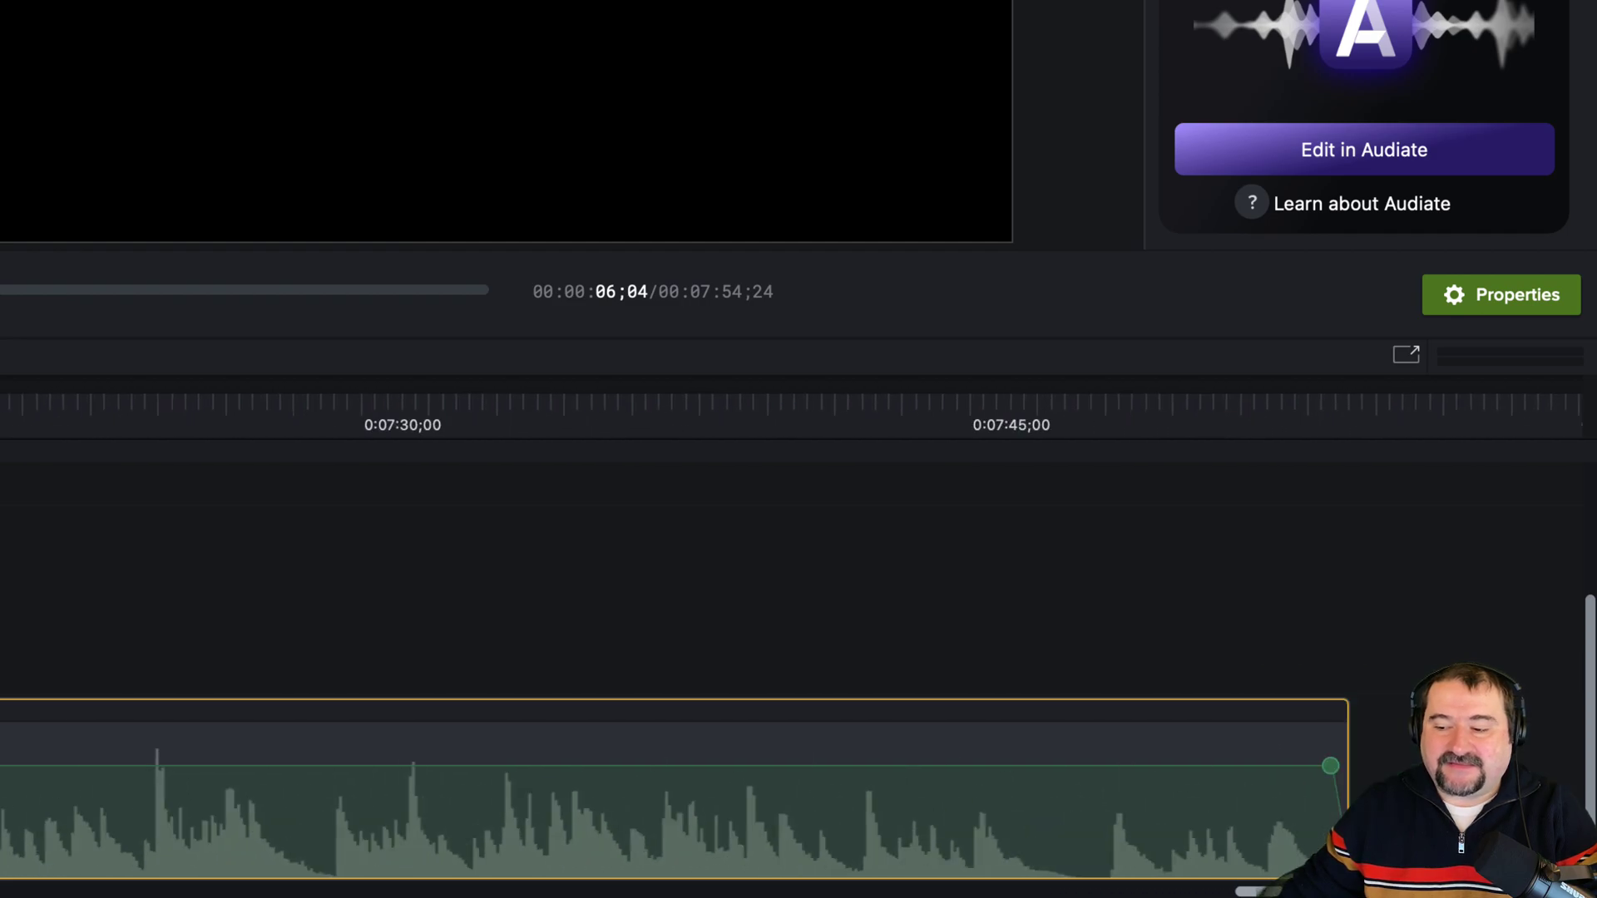
{"action": "left_click", "coordinate": [1461, 635]}
{"action": "scroll", "coordinate": [799, 799], "scroll_direction": "left", "scroll_amount": 5}
{"action": "scroll", "coordinate": [798, 799], "scroll_direction": "left", "scroll_amount": 4}
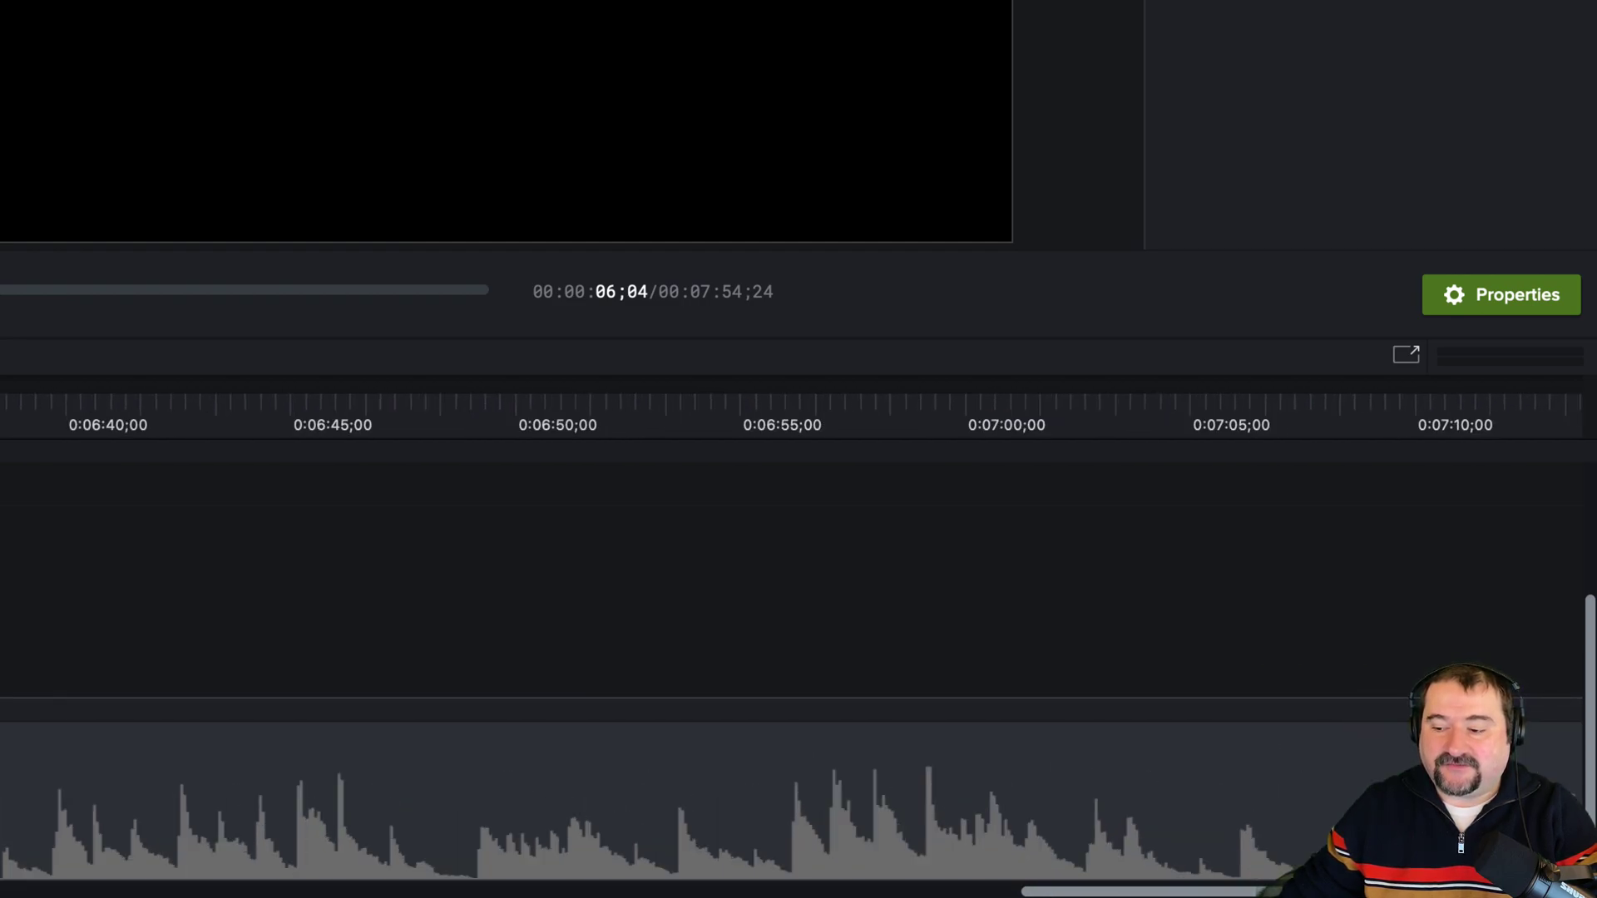
{"action": "scroll", "coordinate": [798, 798], "scroll_direction": "right", "scroll_amount": 9}
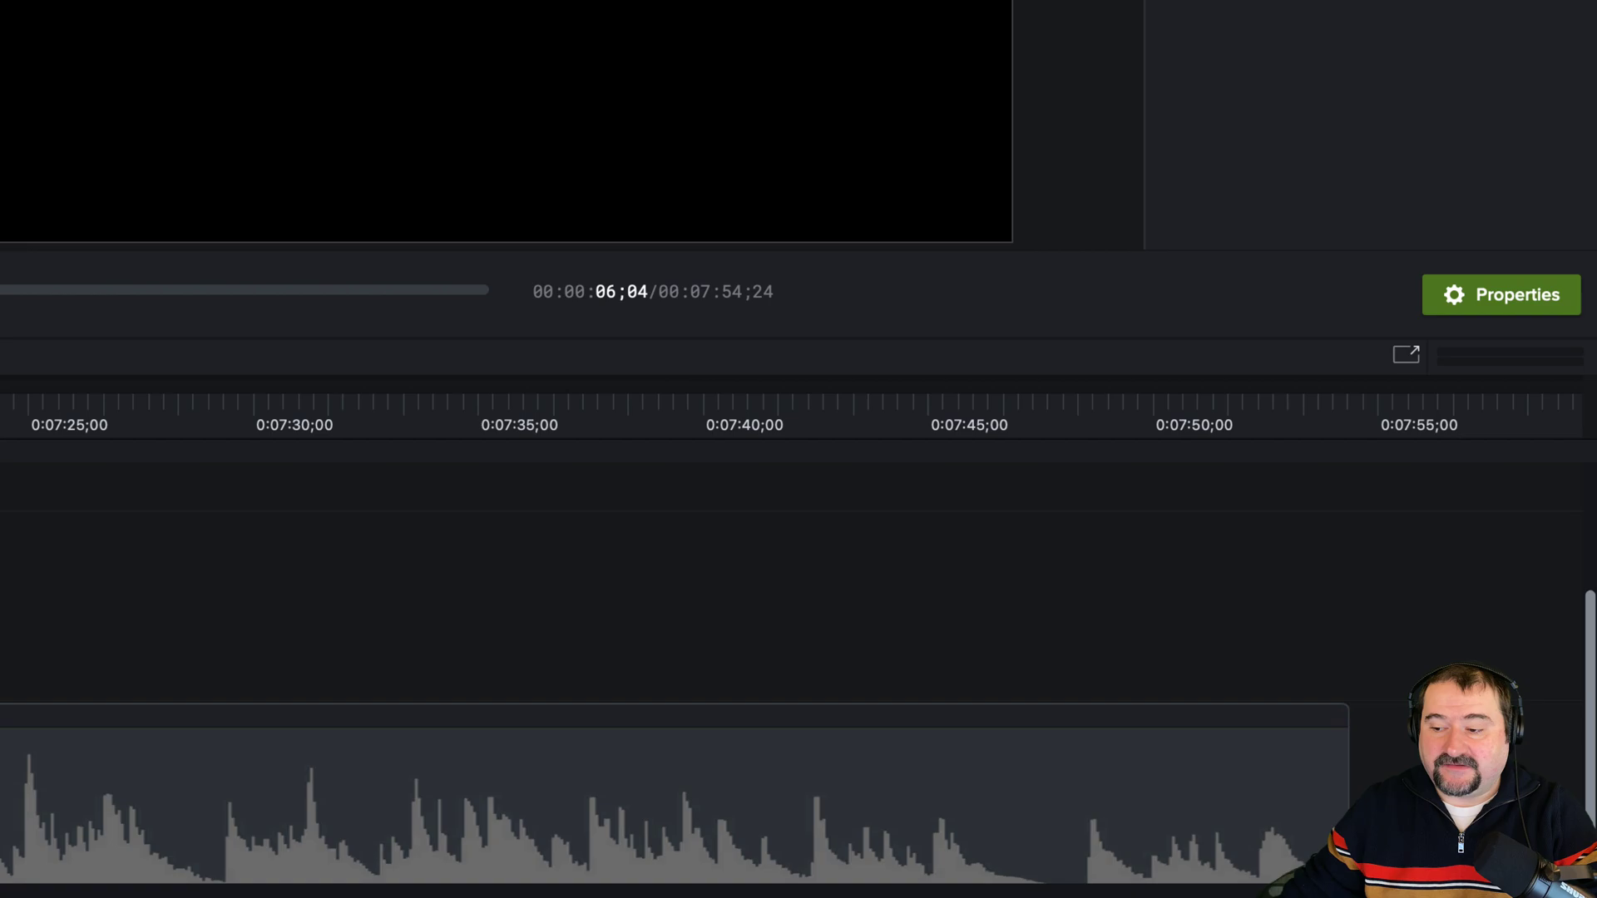
{"action": "scroll", "coordinate": [799, 799], "scroll_direction": "left", "scroll_amount": 8}
{"action": "scroll", "coordinate": [798, 798], "scroll_direction": "right", "scroll_amount": 8}
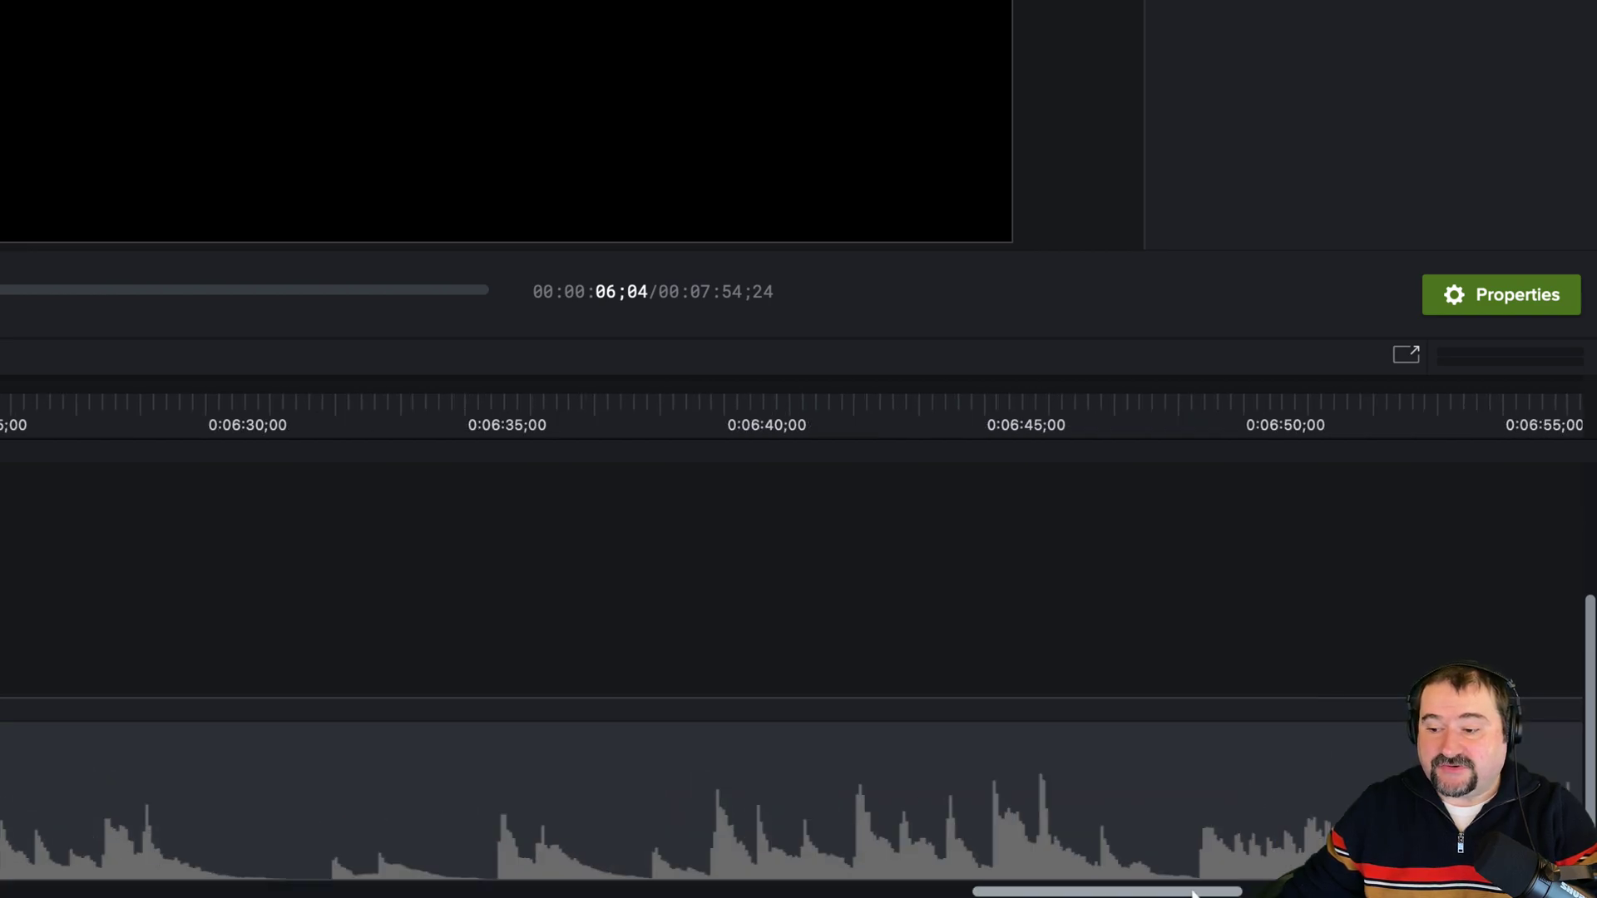
- Move the fade-out start back to about 0:07:35 and preview it from 0:07:33;17
{"action": "left_click", "coordinate": [1261, 823]}
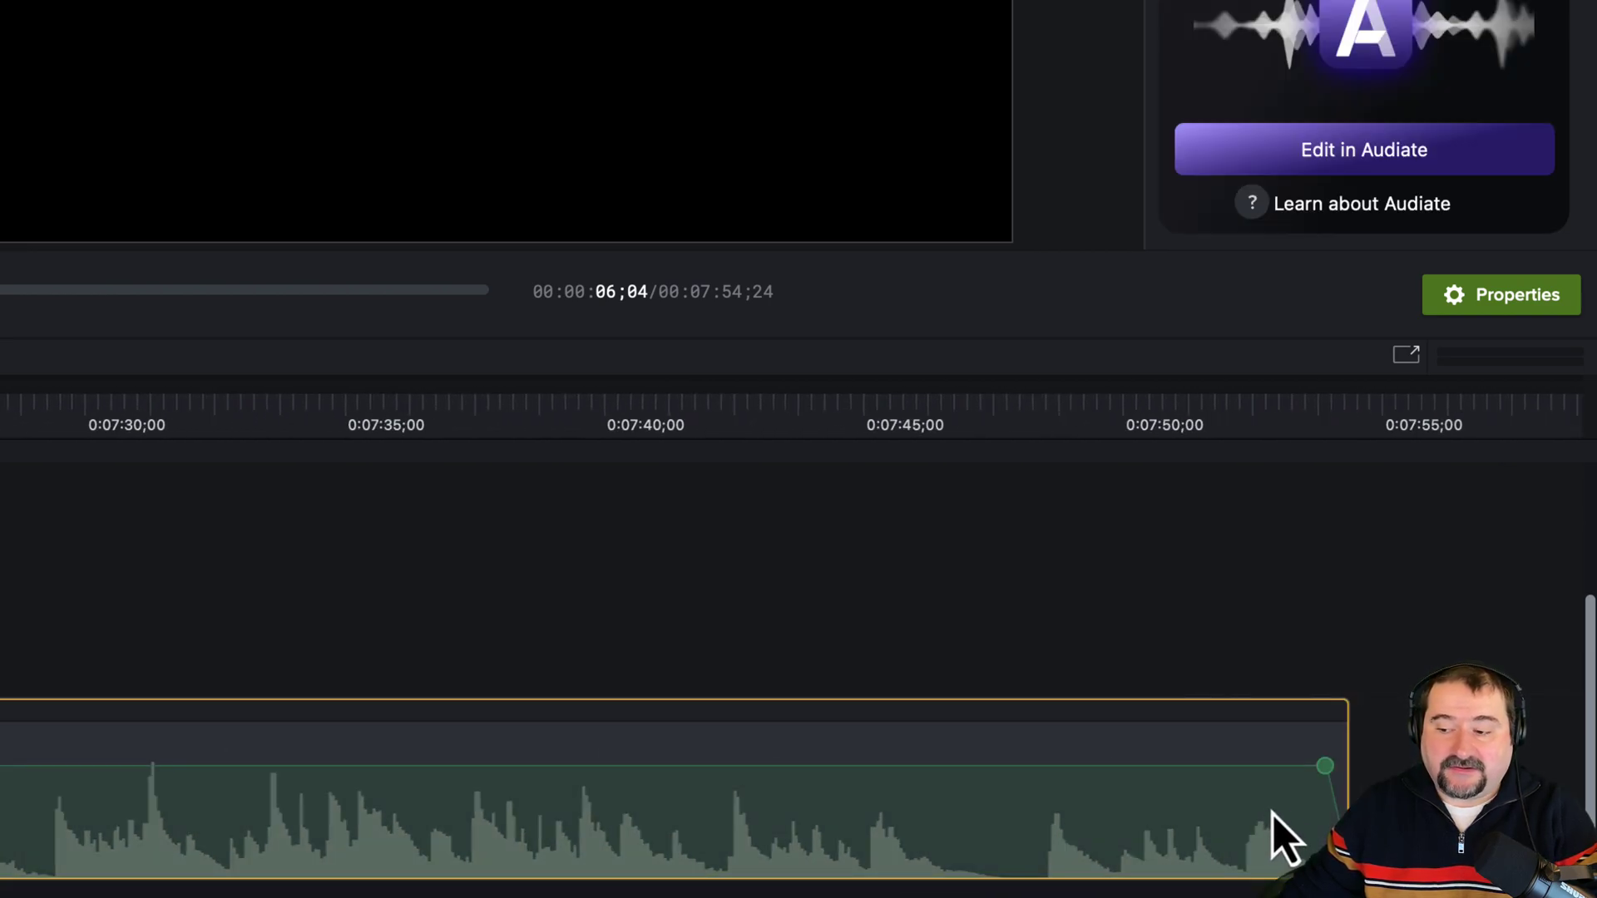
{"action": "left_click_drag", "start_coordinate": [1325, 770], "coordinate": [374, 753]}
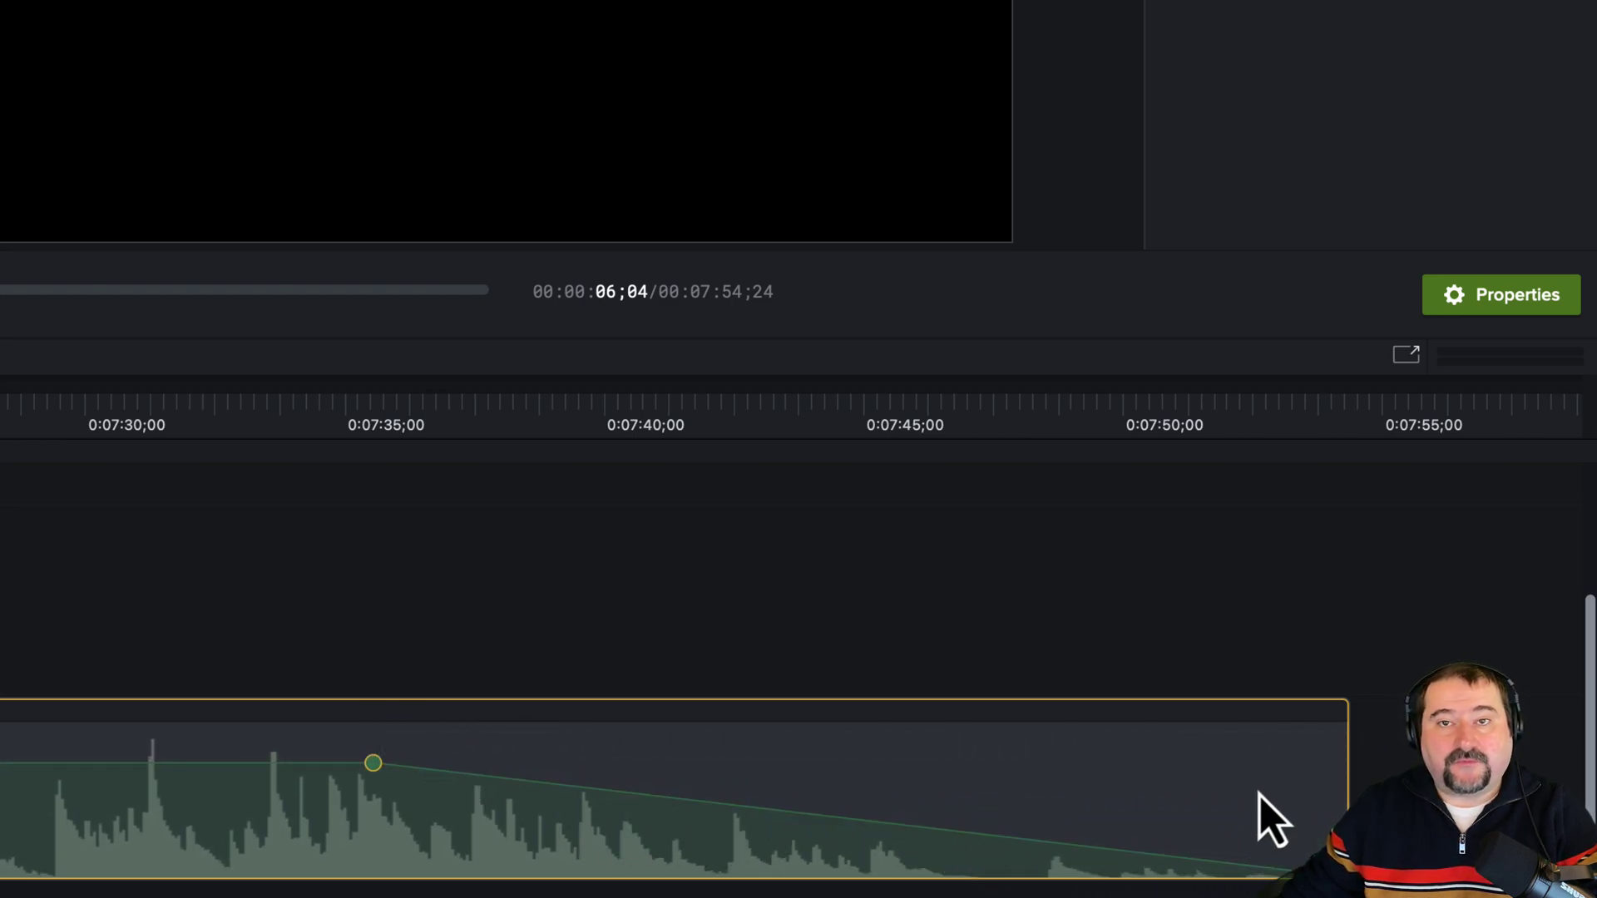
{"action": "left_click", "coordinate": [261, 449]}
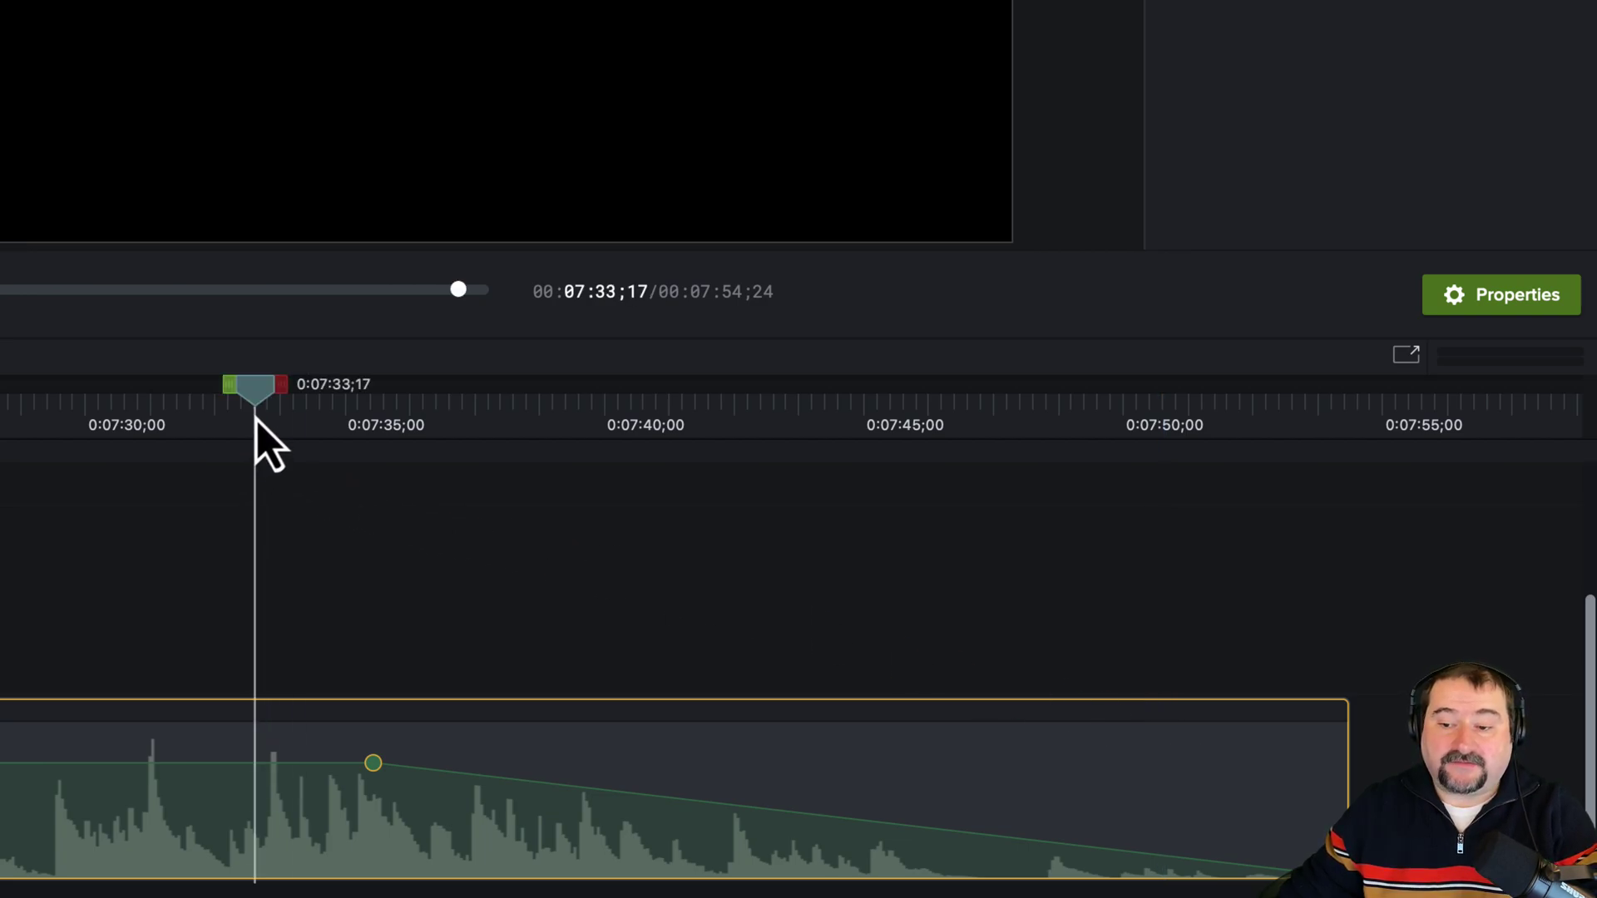
{"action": "key", "text": "space"}
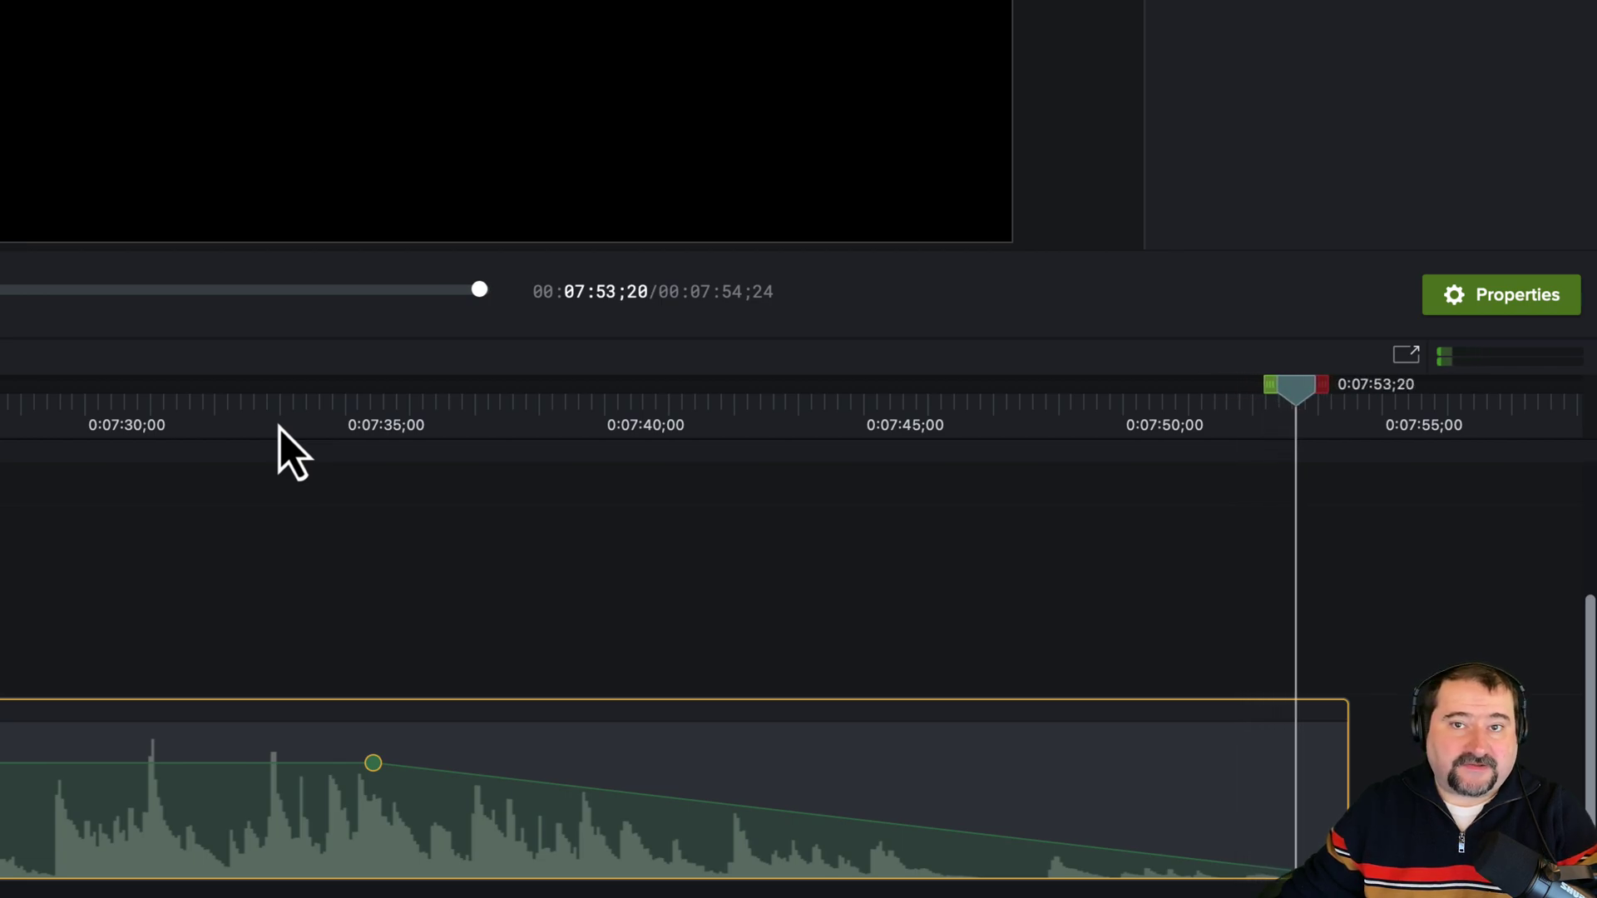
{"action": "scroll", "coordinate": [312, 650], "scroll_direction": "down", "scroll_amount": 5}
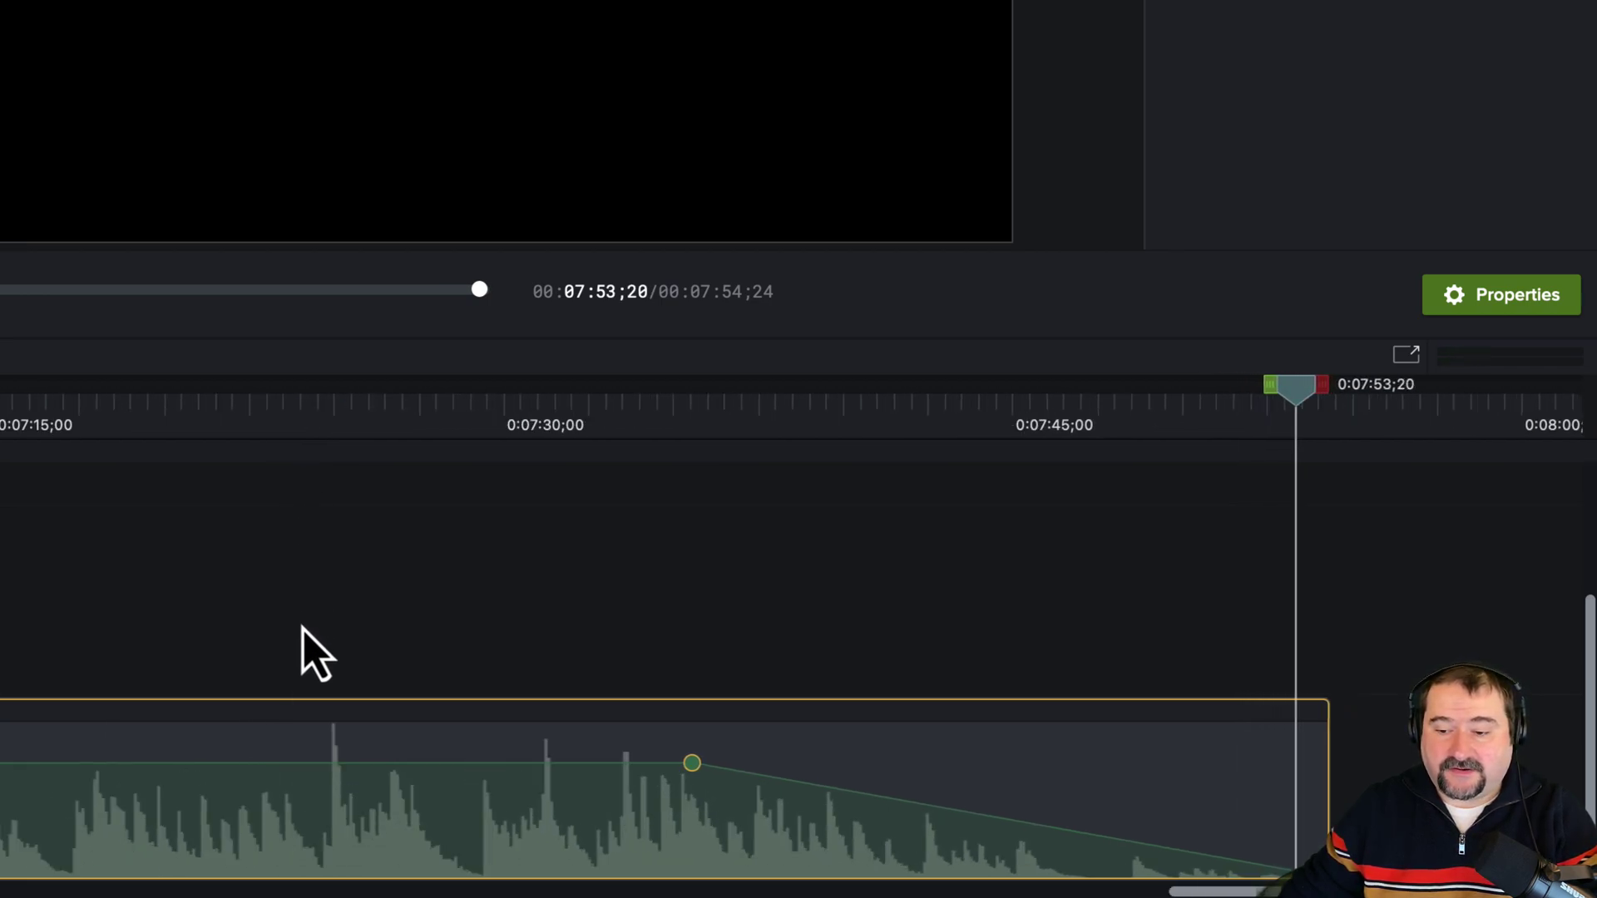
{"action": "scroll", "coordinate": [312, 650], "scroll_direction": "down", "scroll_amount": 5}
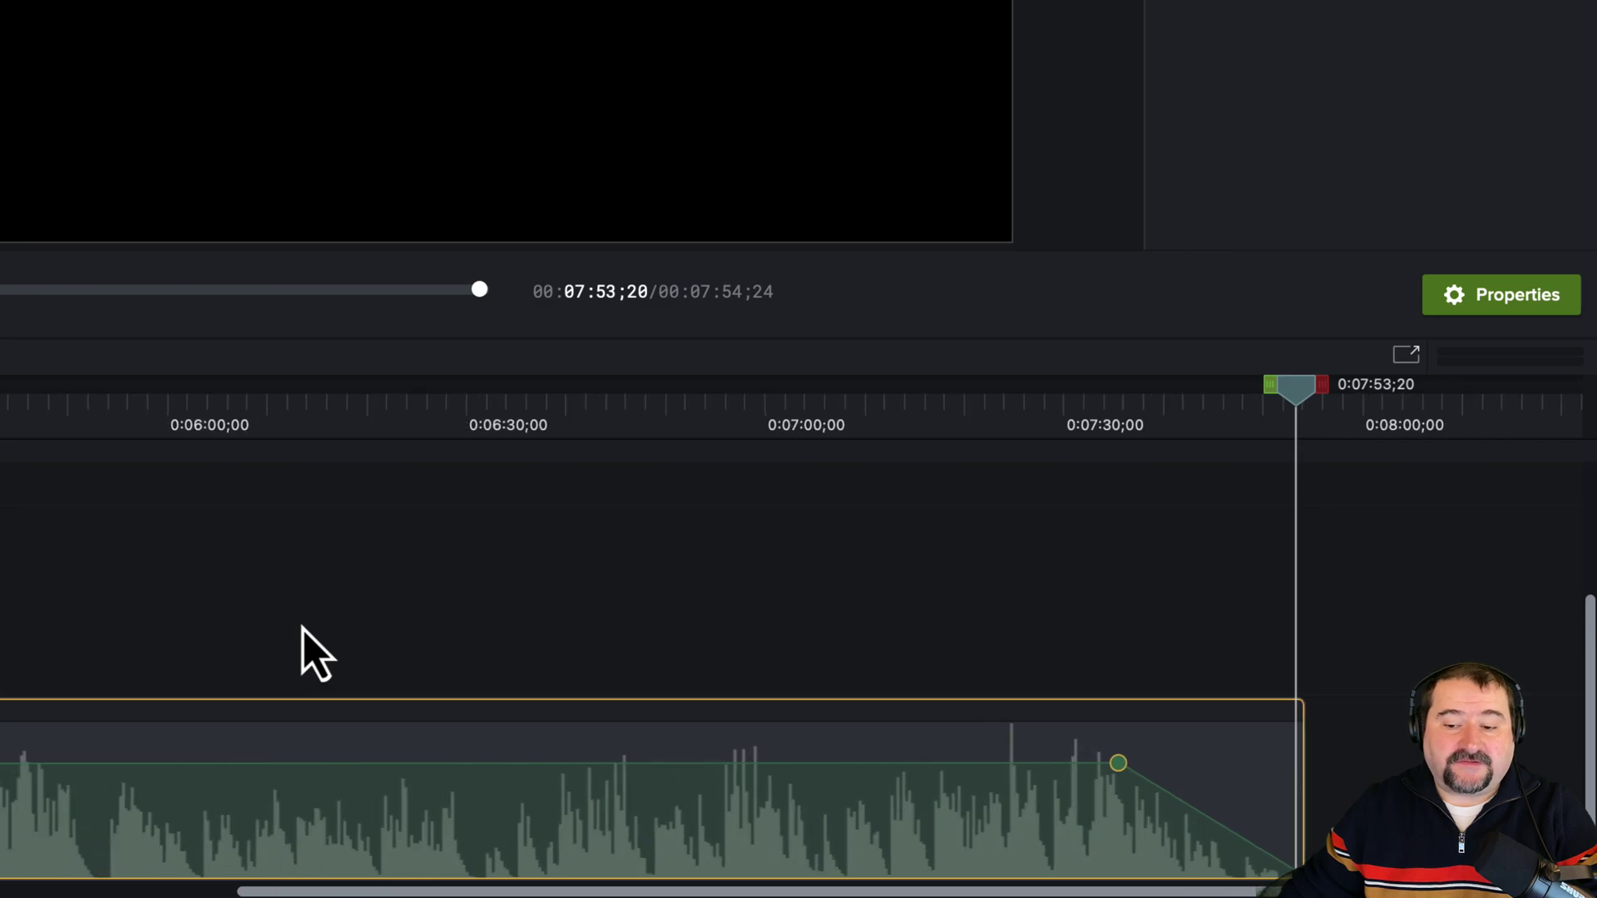
{"action": "scroll", "coordinate": [312, 650], "scroll_direction": "down", "scroll_amount": 1}
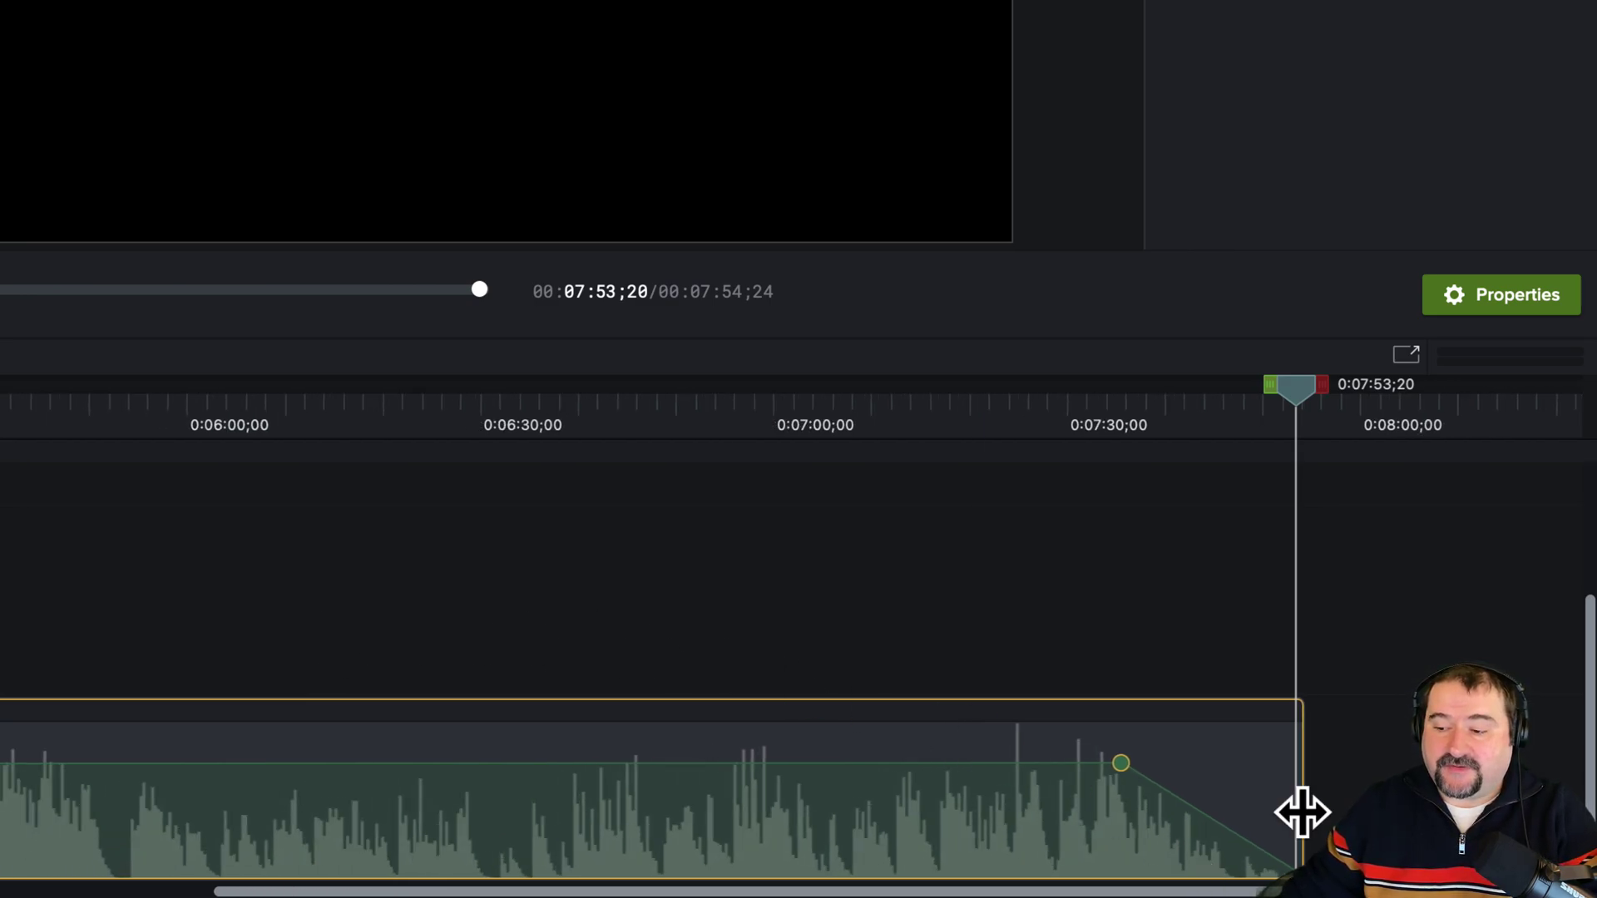
- Trim the music clip to end near 0:05:48 and apply a fade-out to it
{"action": "left_click_drag", "start_coordinate": [1303, 812], "coordinate": [88, 883]}
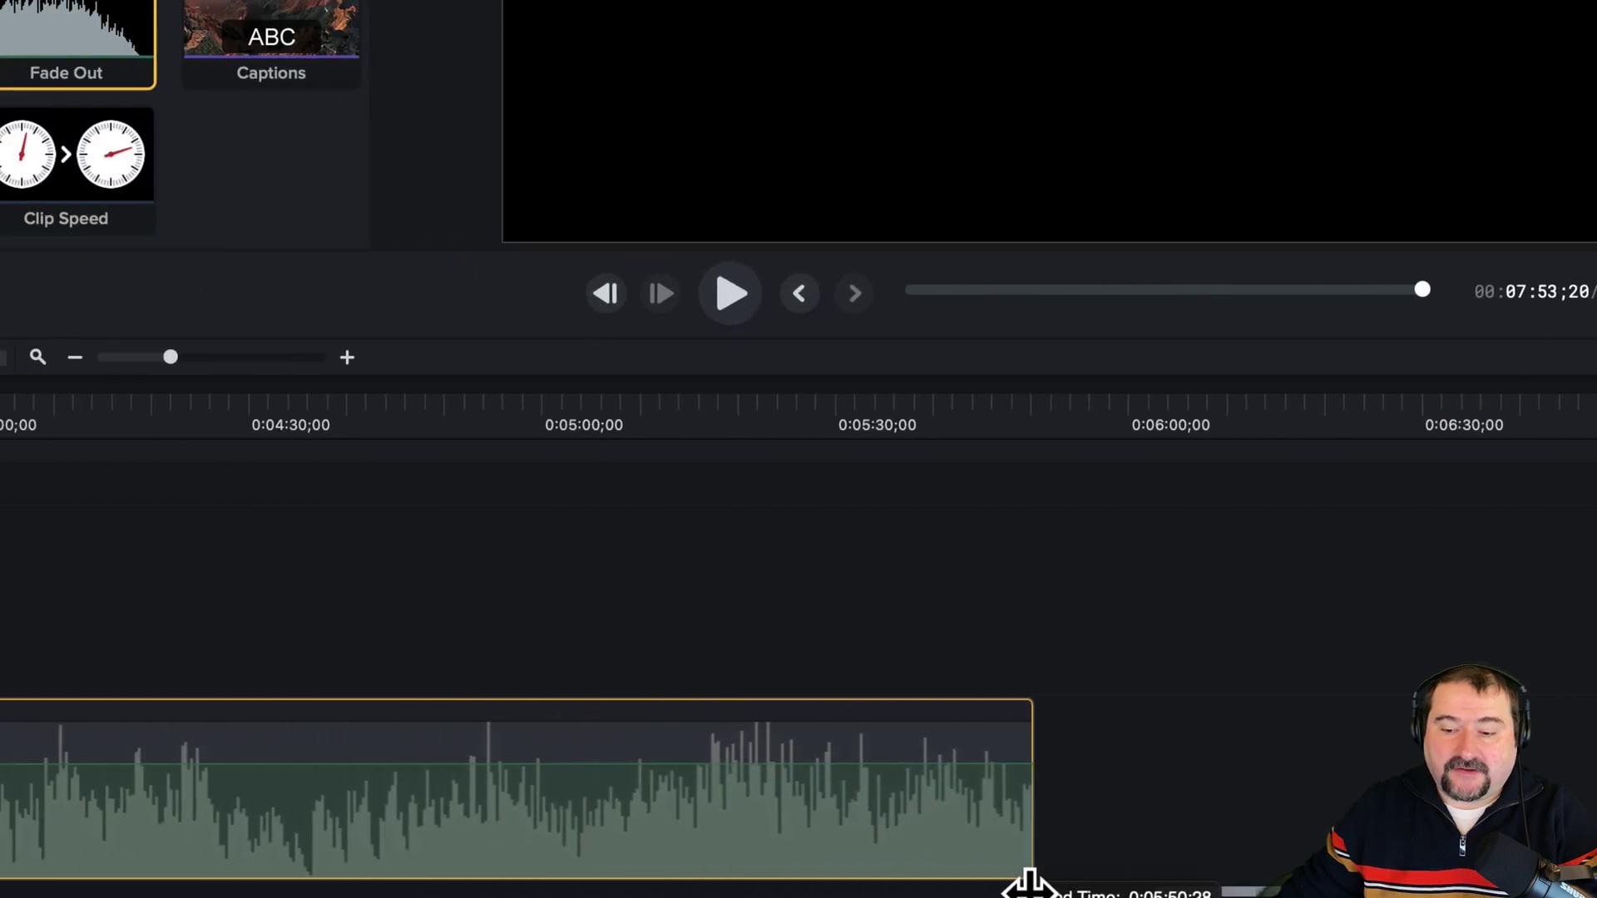
{"action": "left_click_drag", "start_coordinate": [1030, 886], "coordinate": [1007, 885]}
{"action": "left_click_drag", "start_coordinate": [221, 64], "coordinate": [1099, 824]}
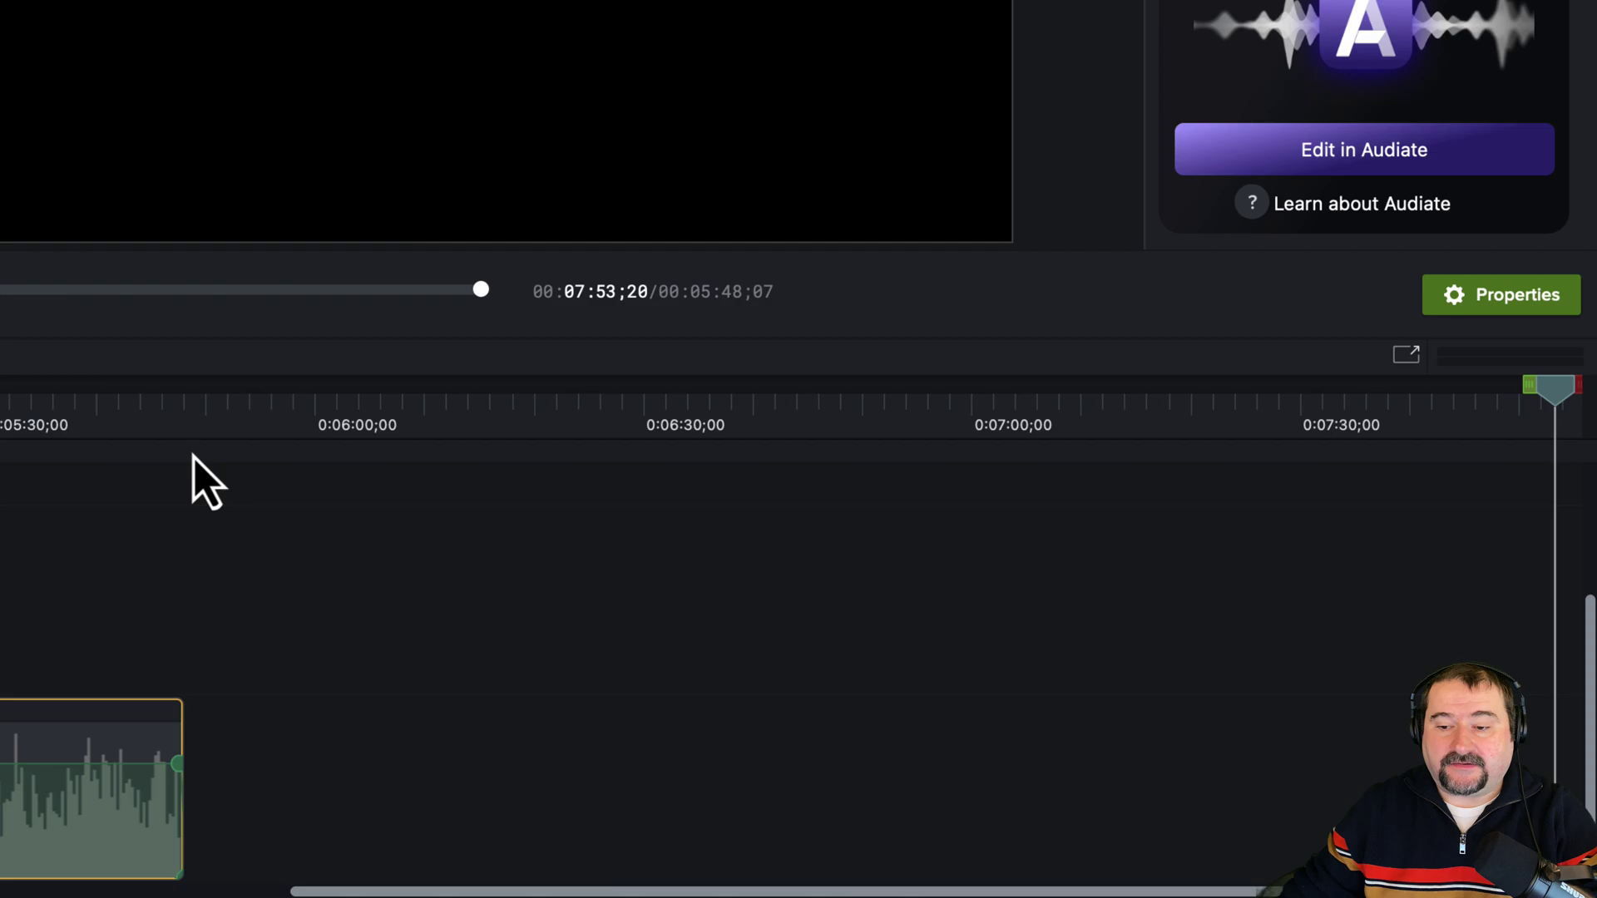
{"action": "left_click", "coordinate": [196, 459]}
- Start the fade-out near 0:05:45;80 and play back the clip's ending
{"action": "scroll", "coordinate": [239, 599], "scroll_direction": "up", "scroll_amount": 5}
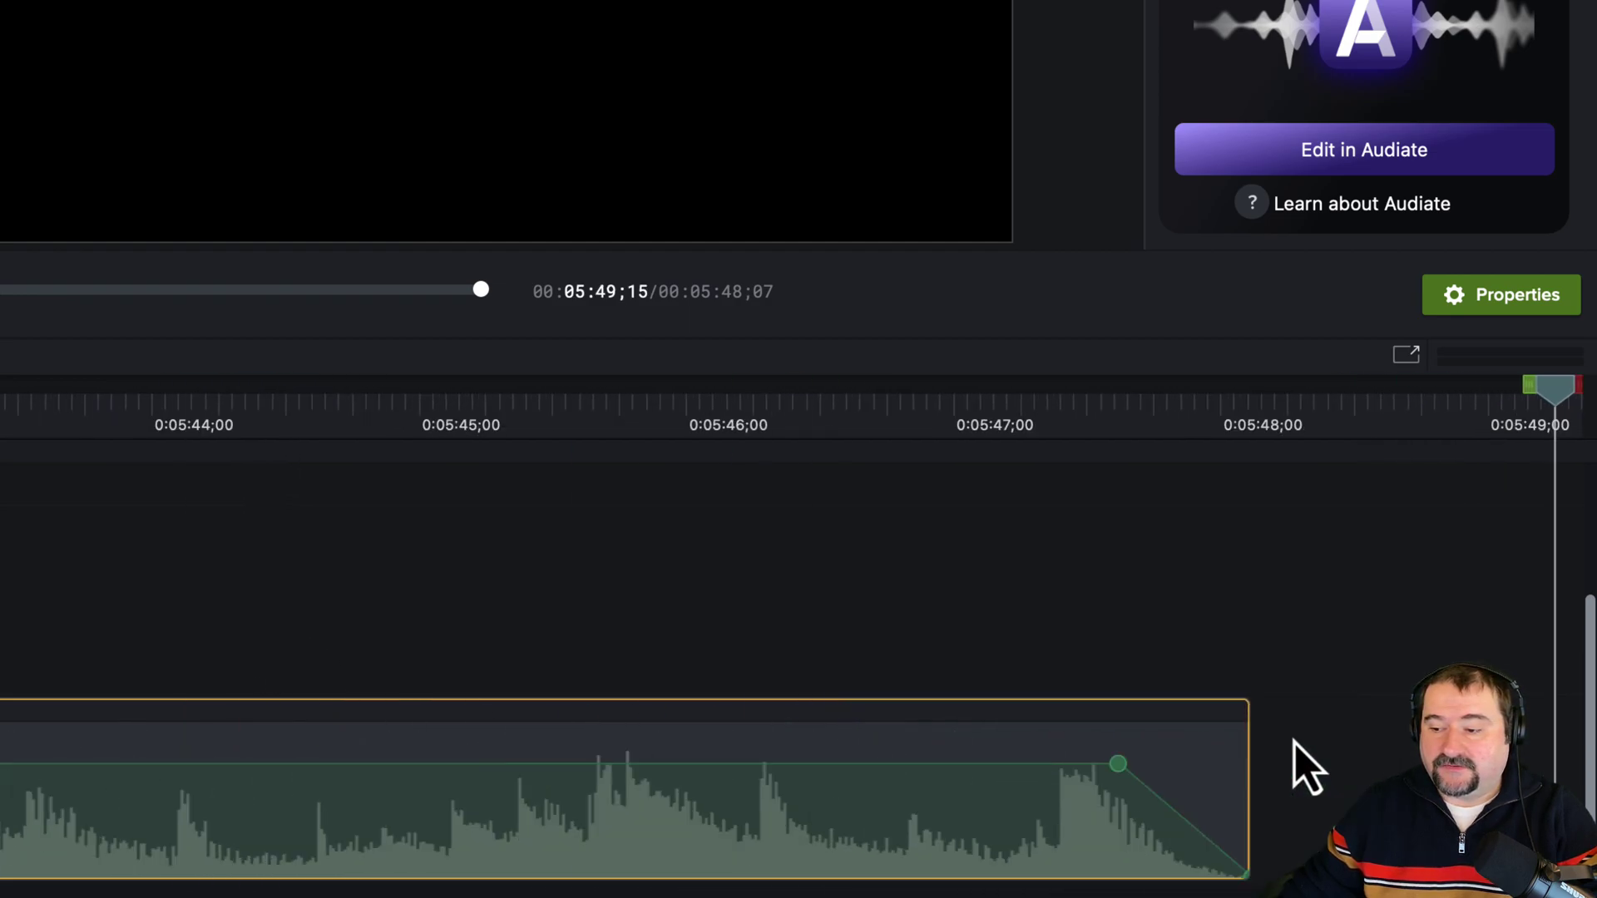
{"action": "left_click_drag", "start_coordinate": [1117, 765], "coordinate": [671, 703]}
{"action": "left_click", "coordinate": [611, 420]}
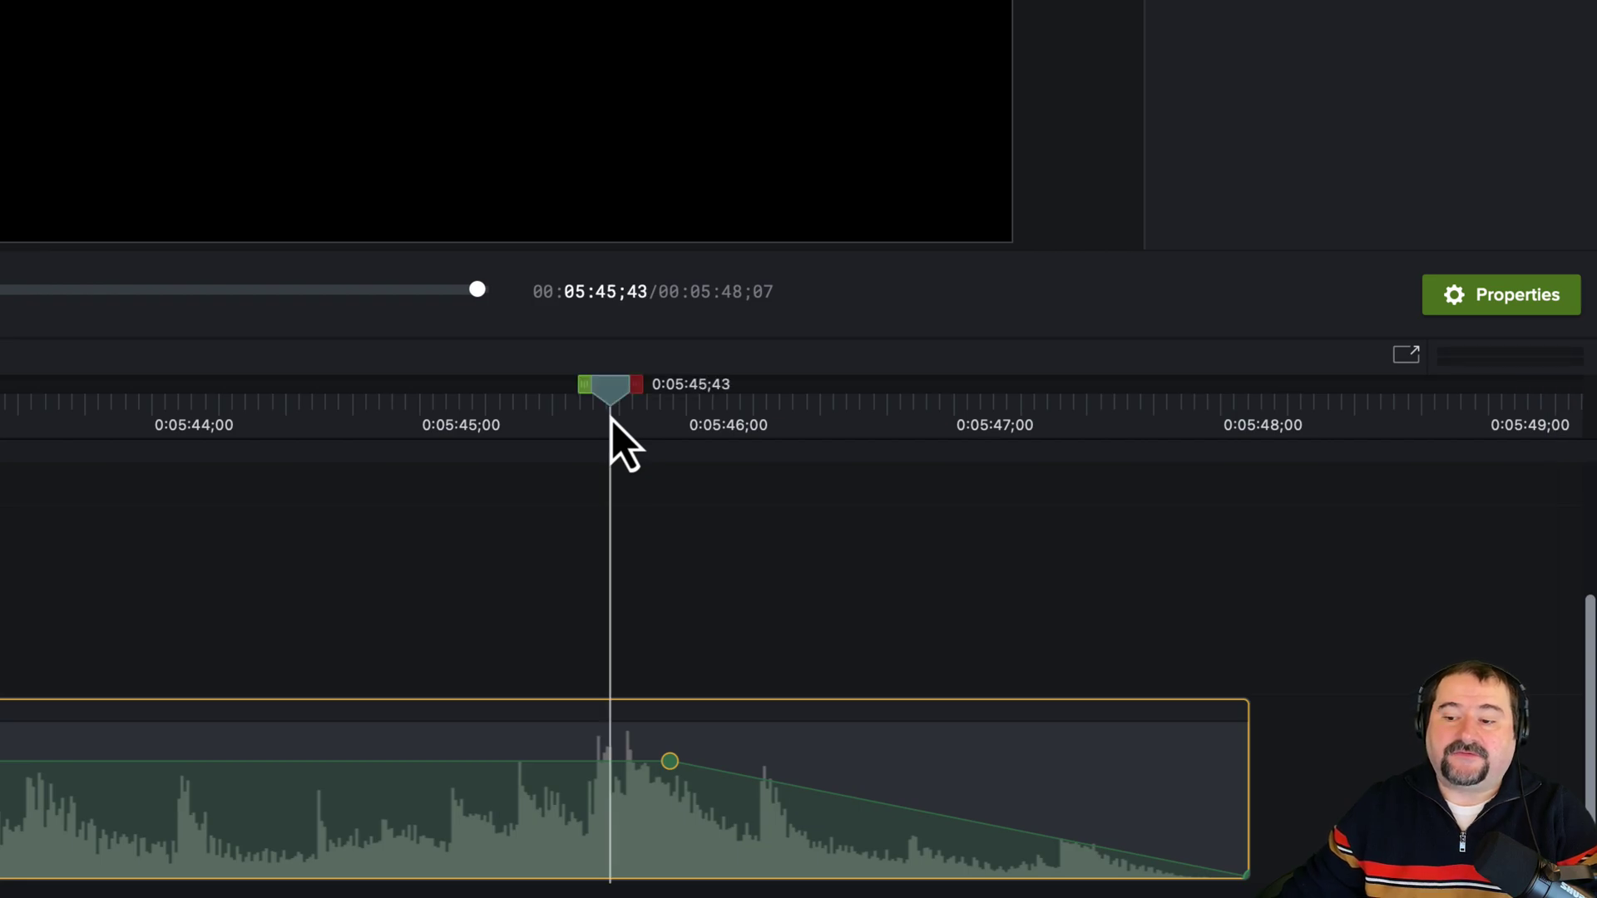
{"action": "key", "text": "space"}
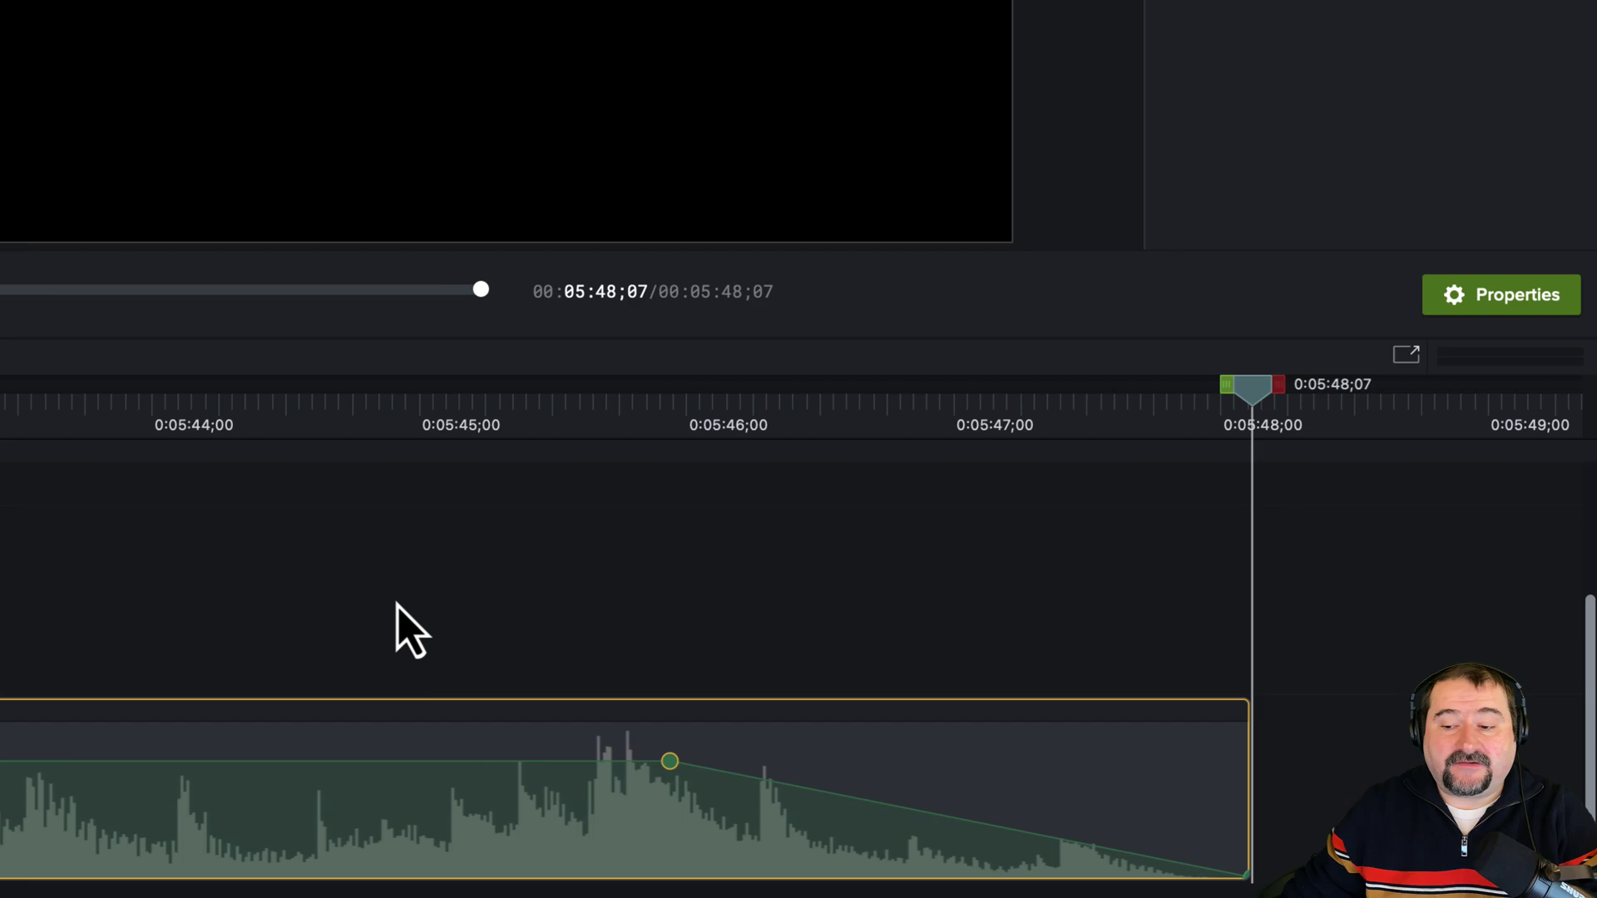
- Scroll back to the clip's start and place the playhead at 0:00:04;42
{"action": "scroll", "coordinate": [392, 599], "scroll_direction": "down", "scroll_amount": 3}
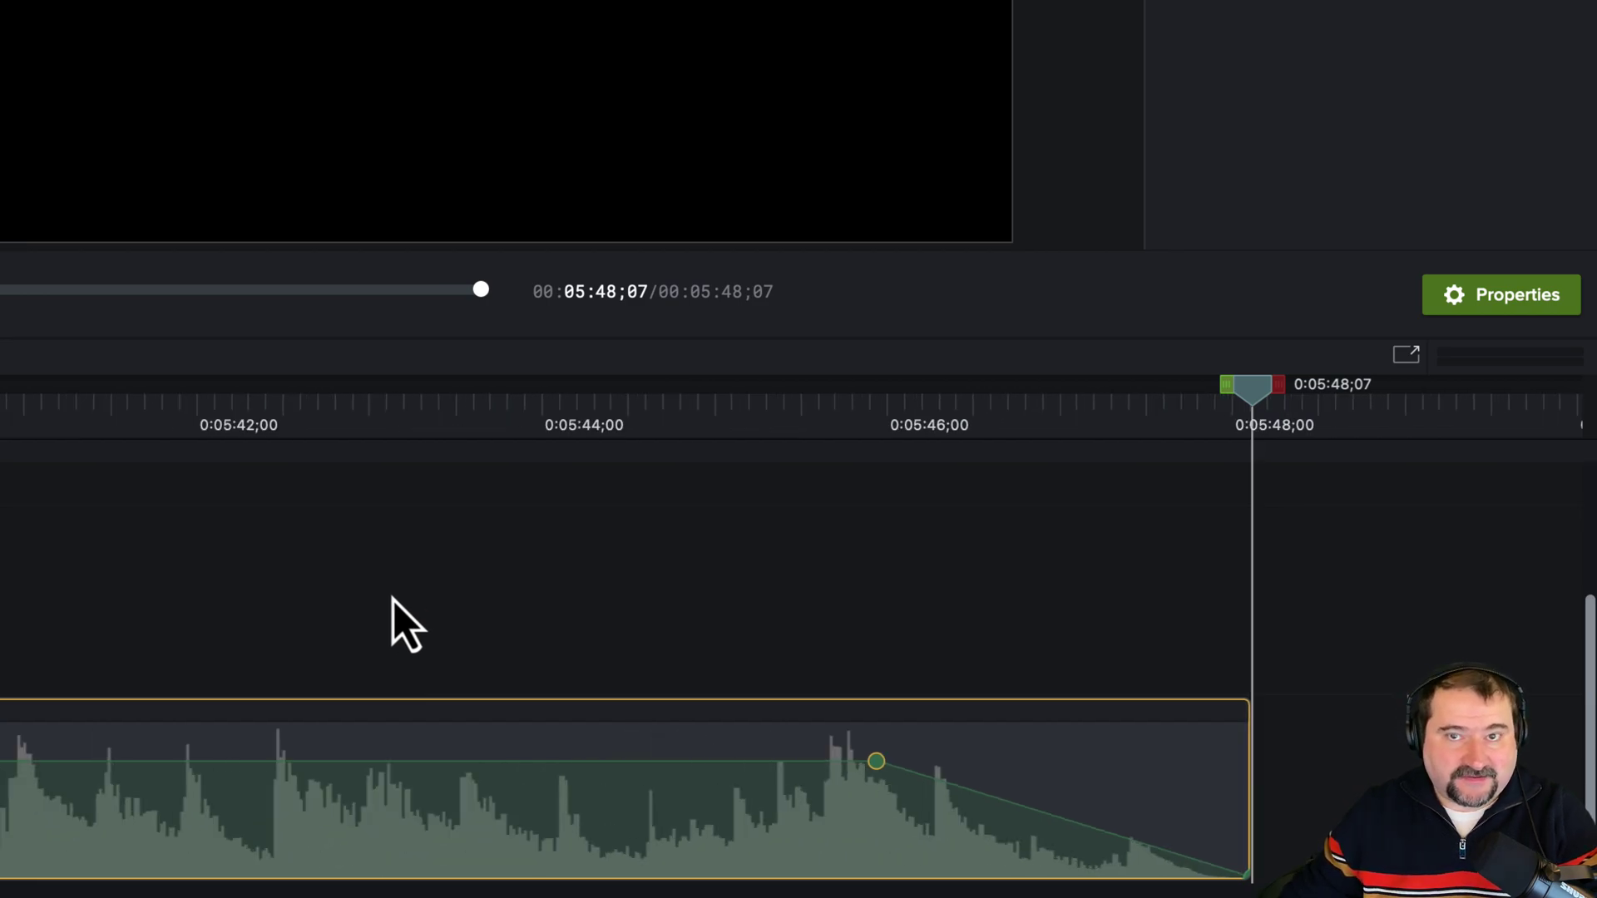
{"action": "scroll", "coordinate": [393, 599], "scroll_direction": "down", "scroll_amount": 3}
{"action": "scroll", "coordinate": [393, 598], "scroll_direction": "left", "scroll_amount": 5}
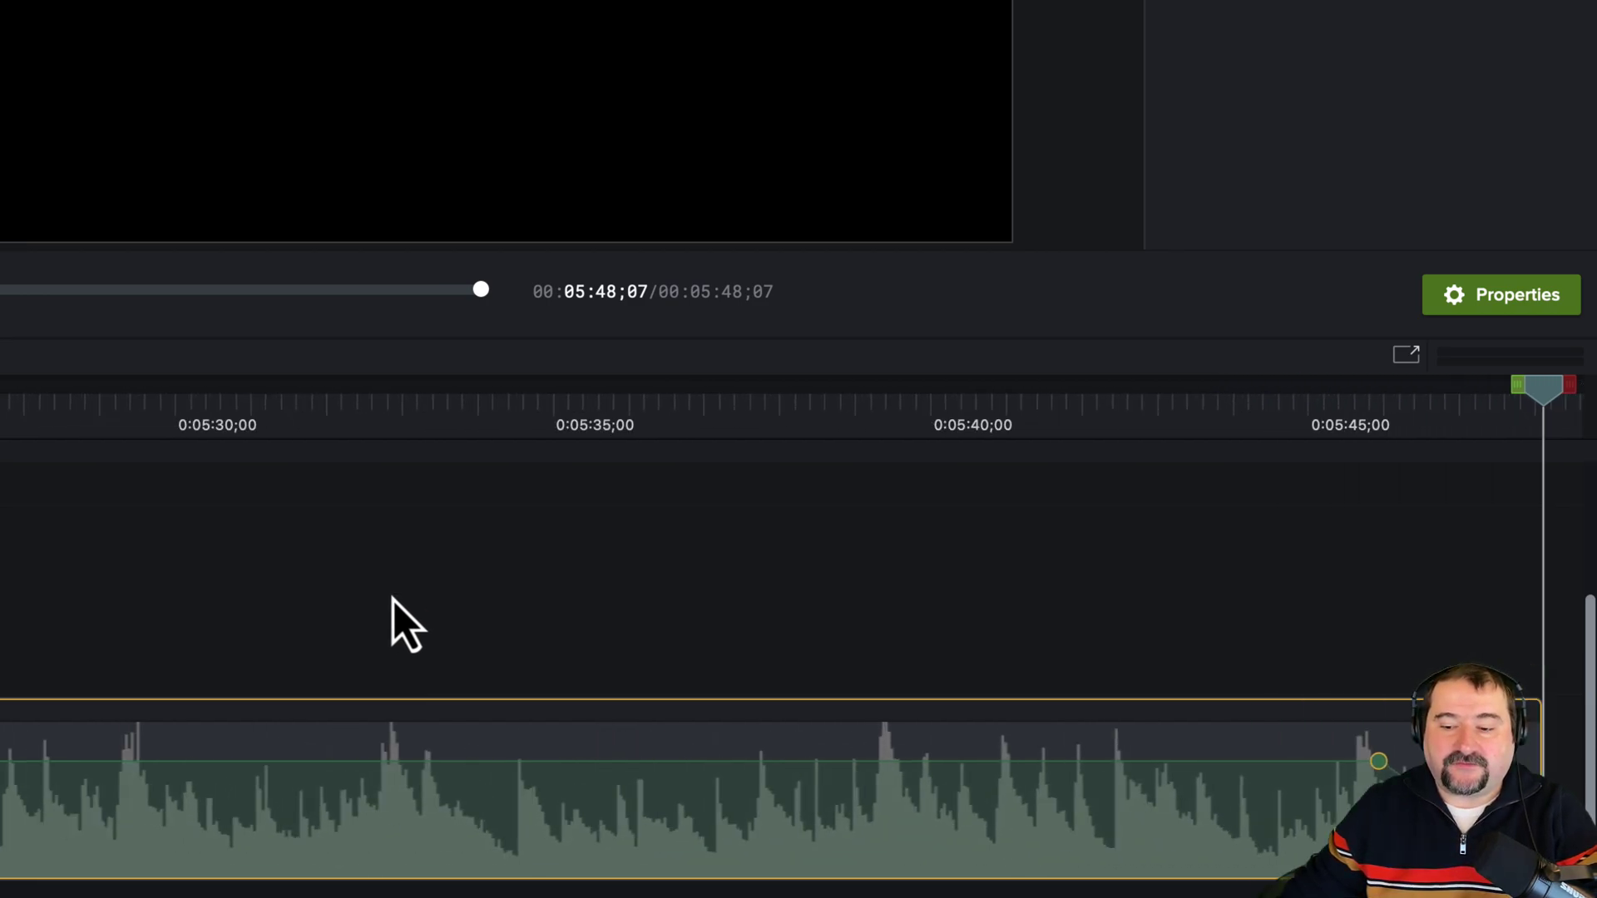
{"action": "scroll", "coordinate": [393, 599], "scroll_direction": "left", "scroll_amount": 10}
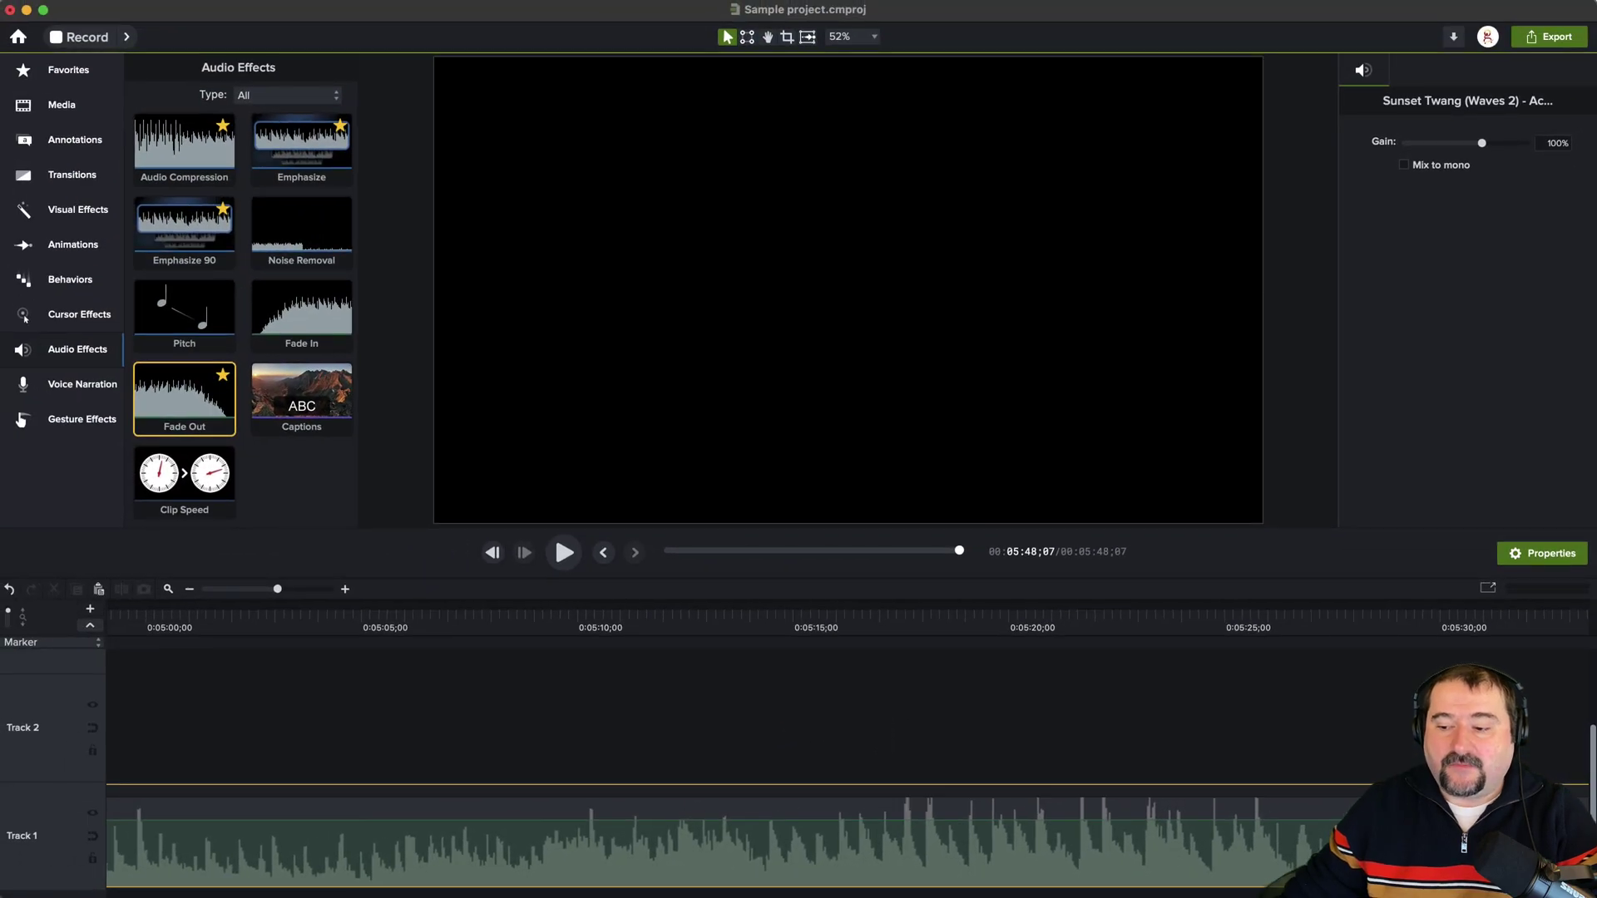
{"action": "scroll", "coordinate": [310, 825], "scroll_direction": "left", "scroll_amount": 8}
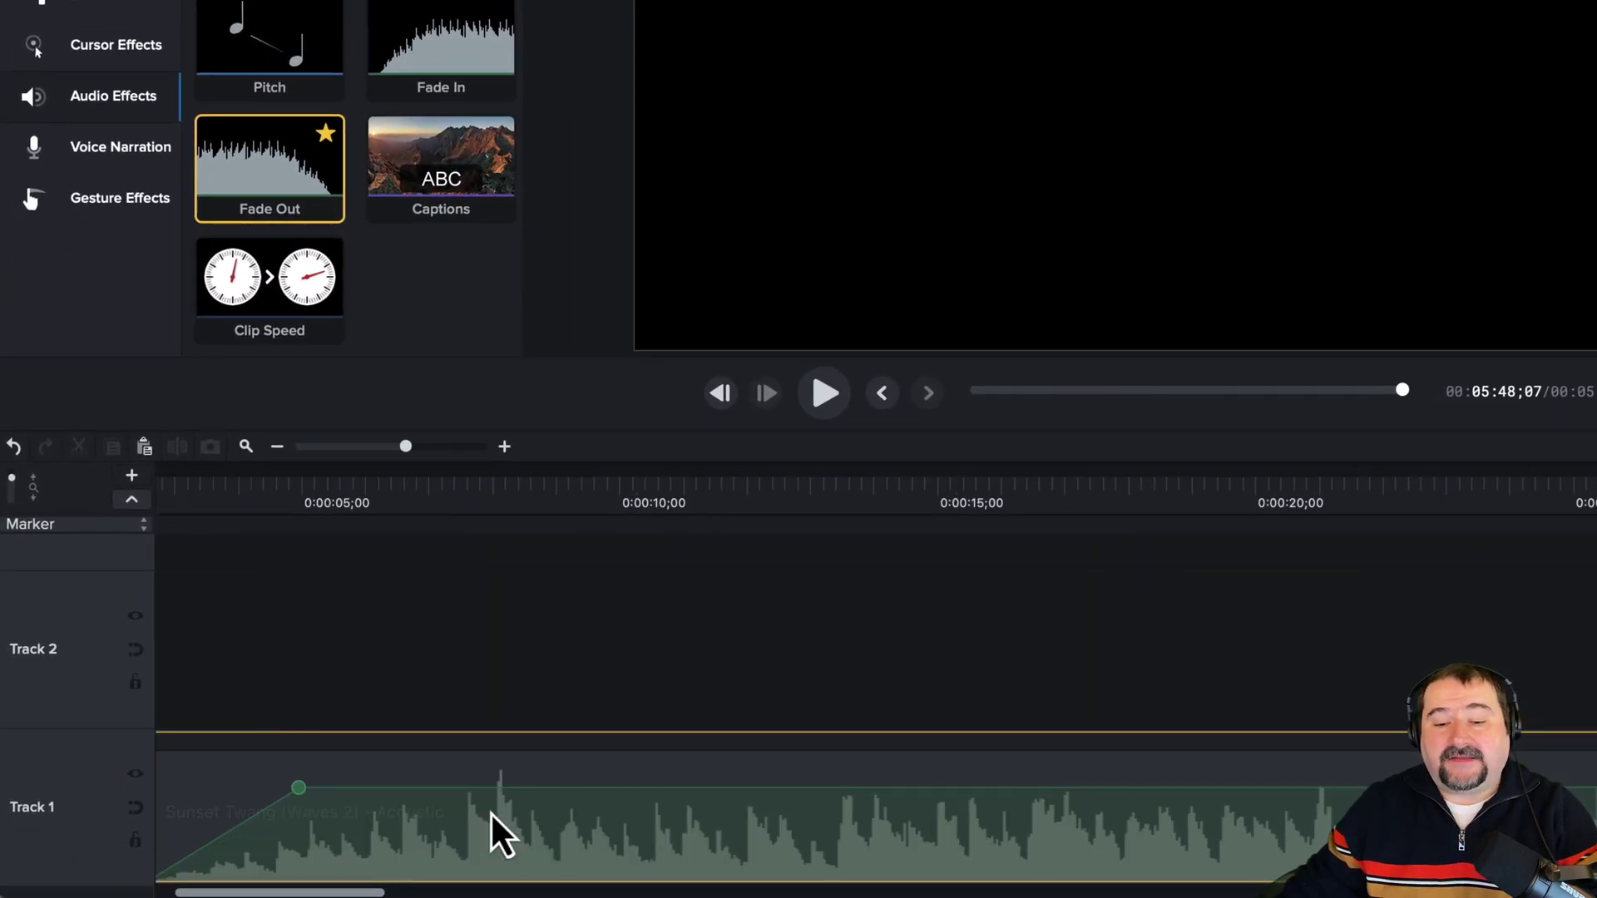
{"action": "left_click", "coordinate": [450, 497]}
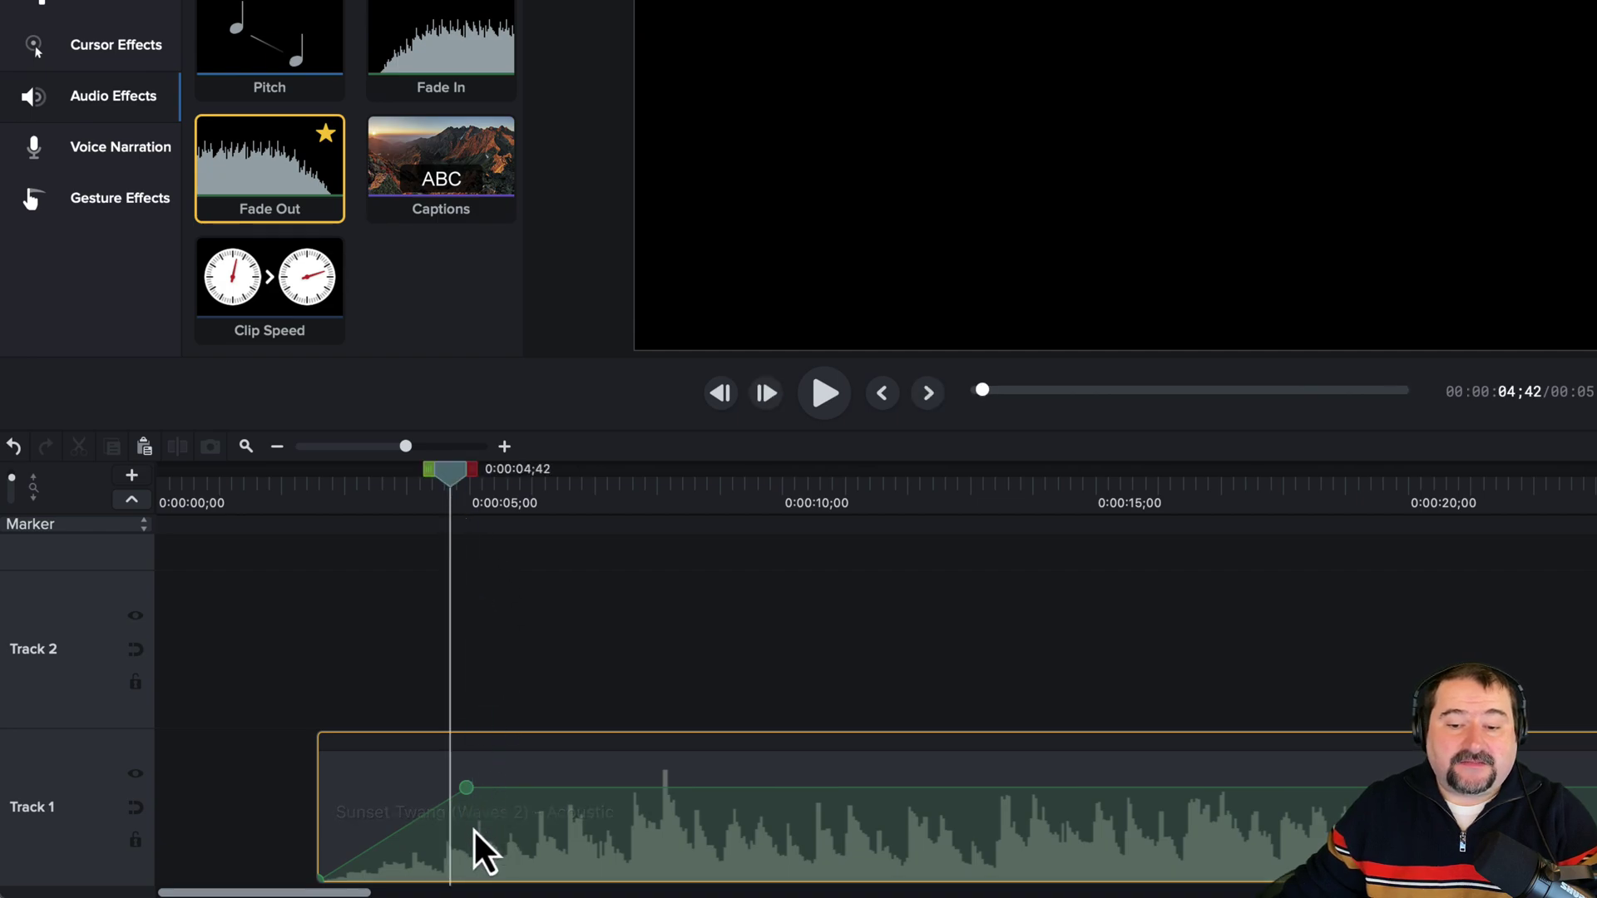
- Apply Remove > All Audio Points to the Sunset Twang clip, then reselect it
{"action": "right_click", "coordinate": [622, 824]}
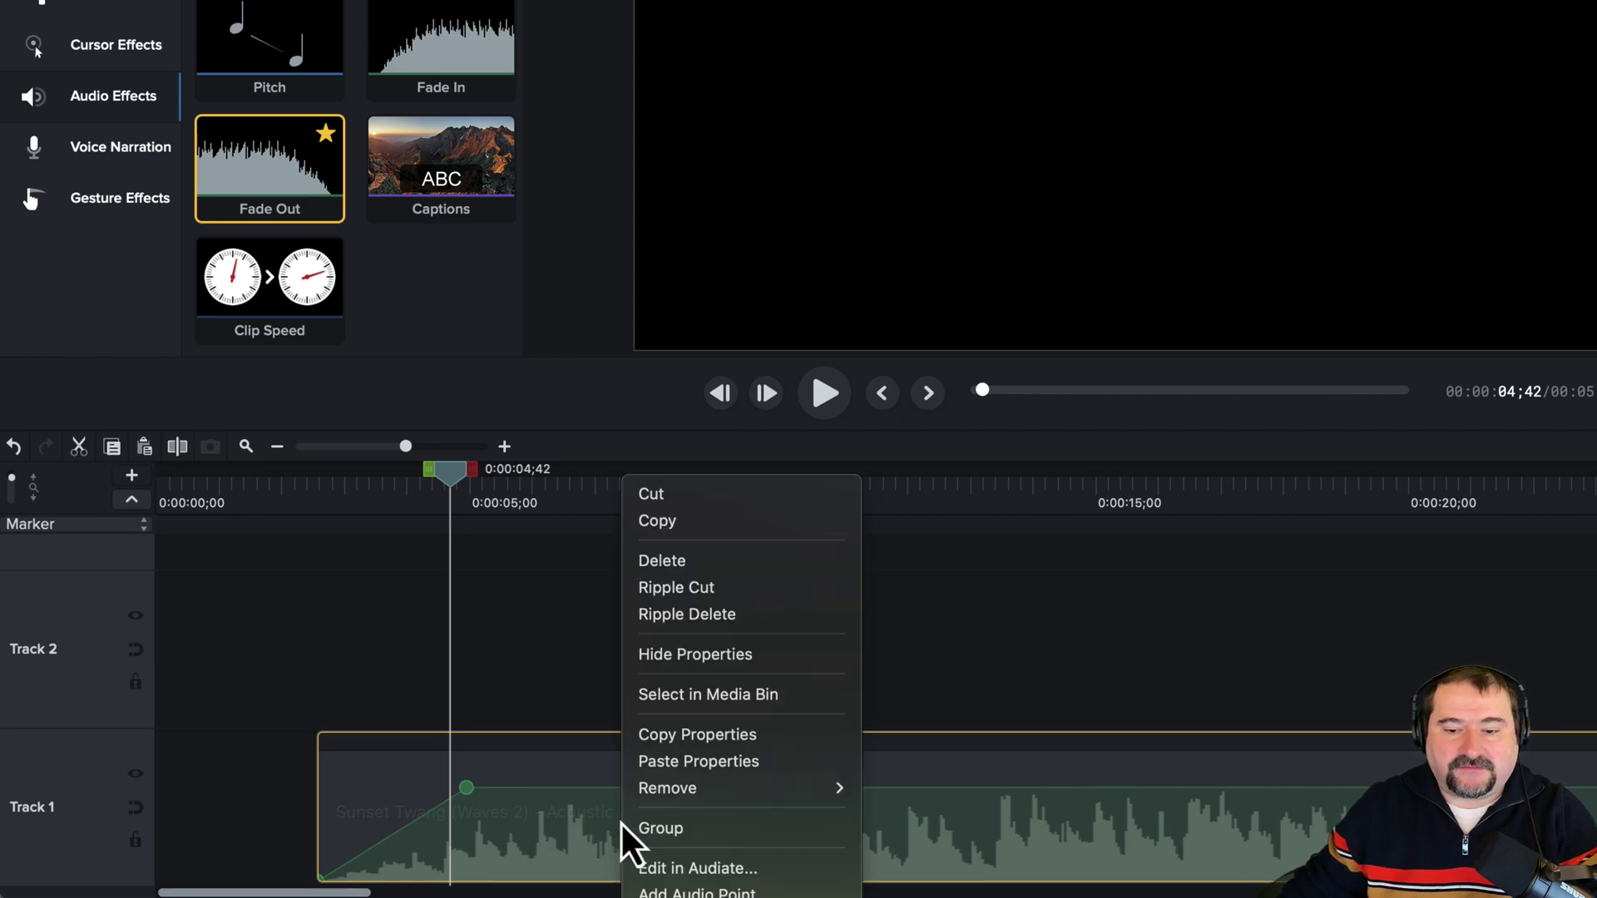
{"action": "mouse_move", "coordinate": [695, 790]}
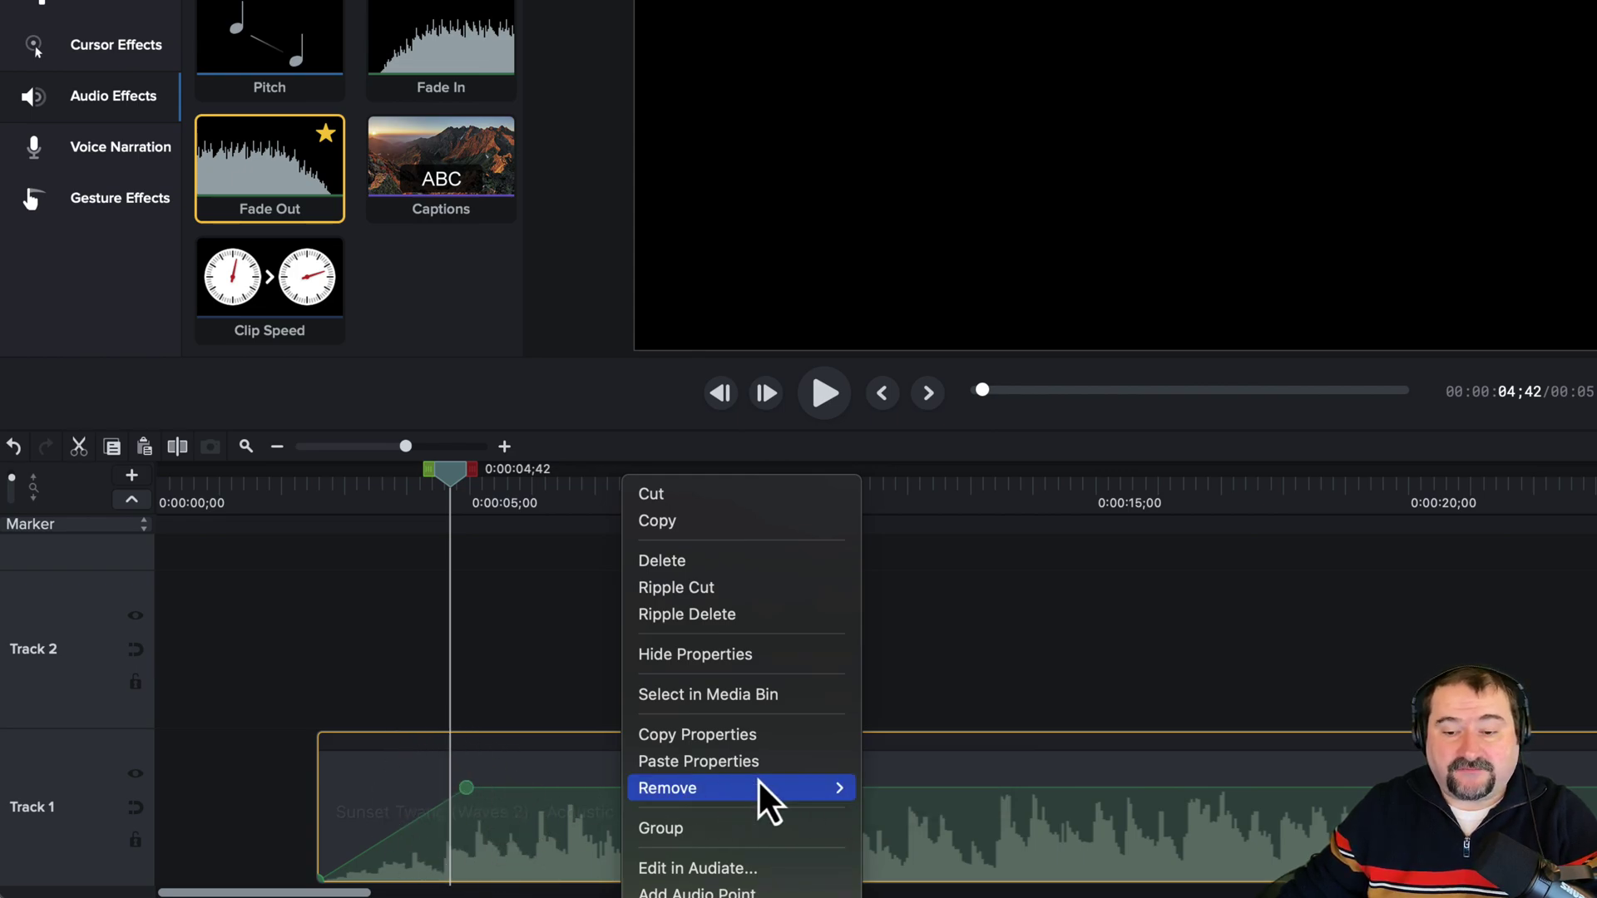
{"action": "mouse_move", "coordinate": [772, 785]}
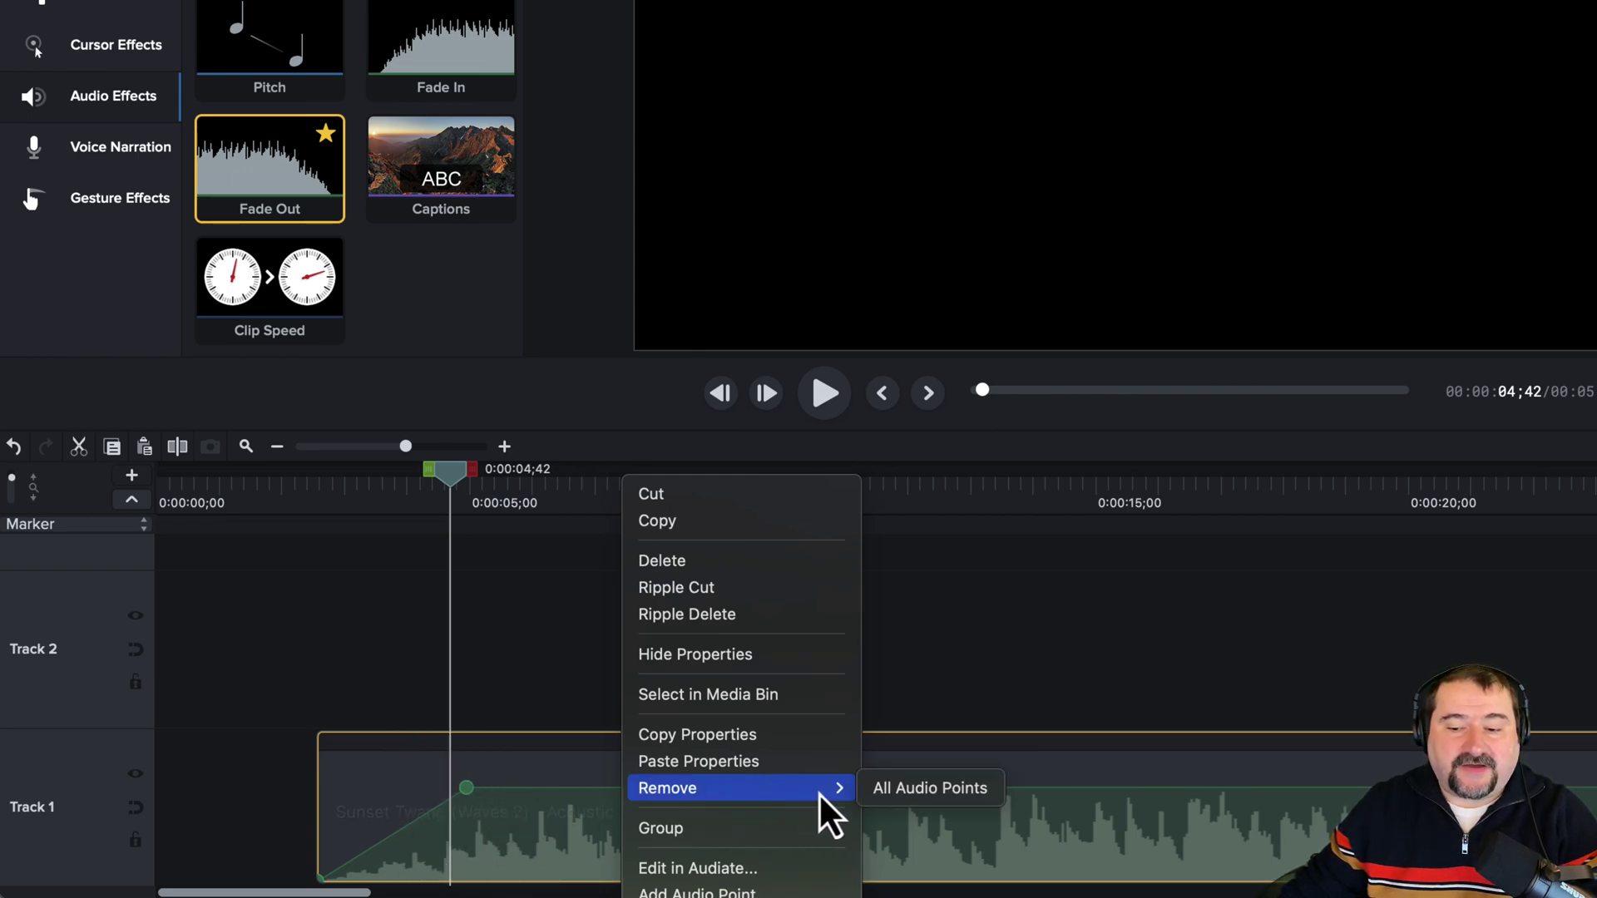
{"action": "left_click", "coordinate": [884, 791]}
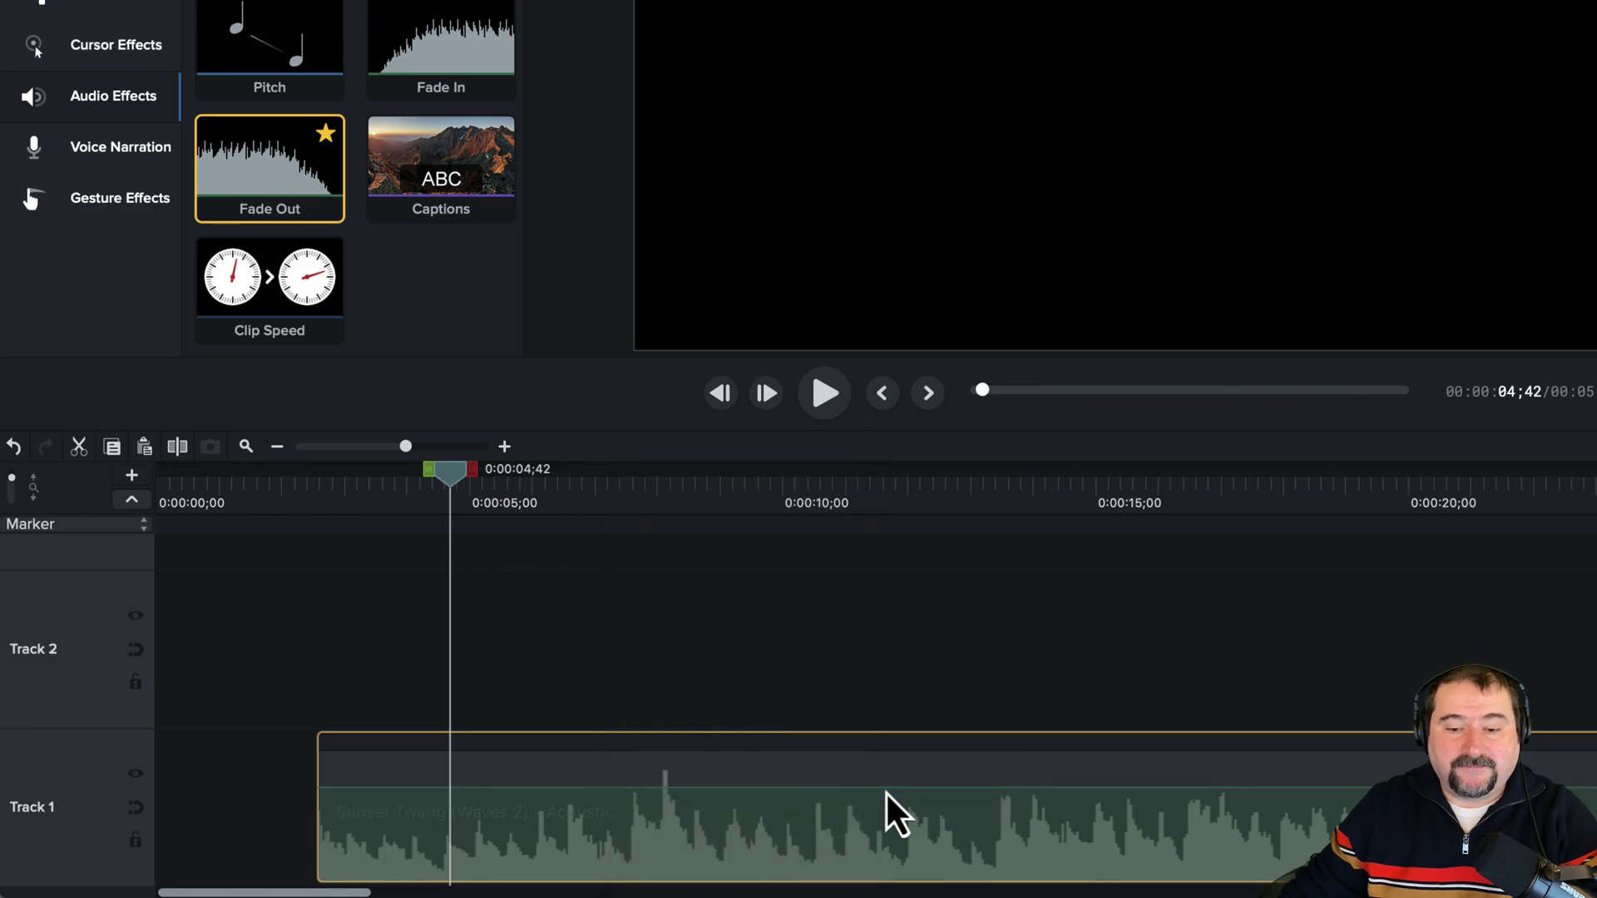
{"action": "left_click", "coordinate": [800, 663]}
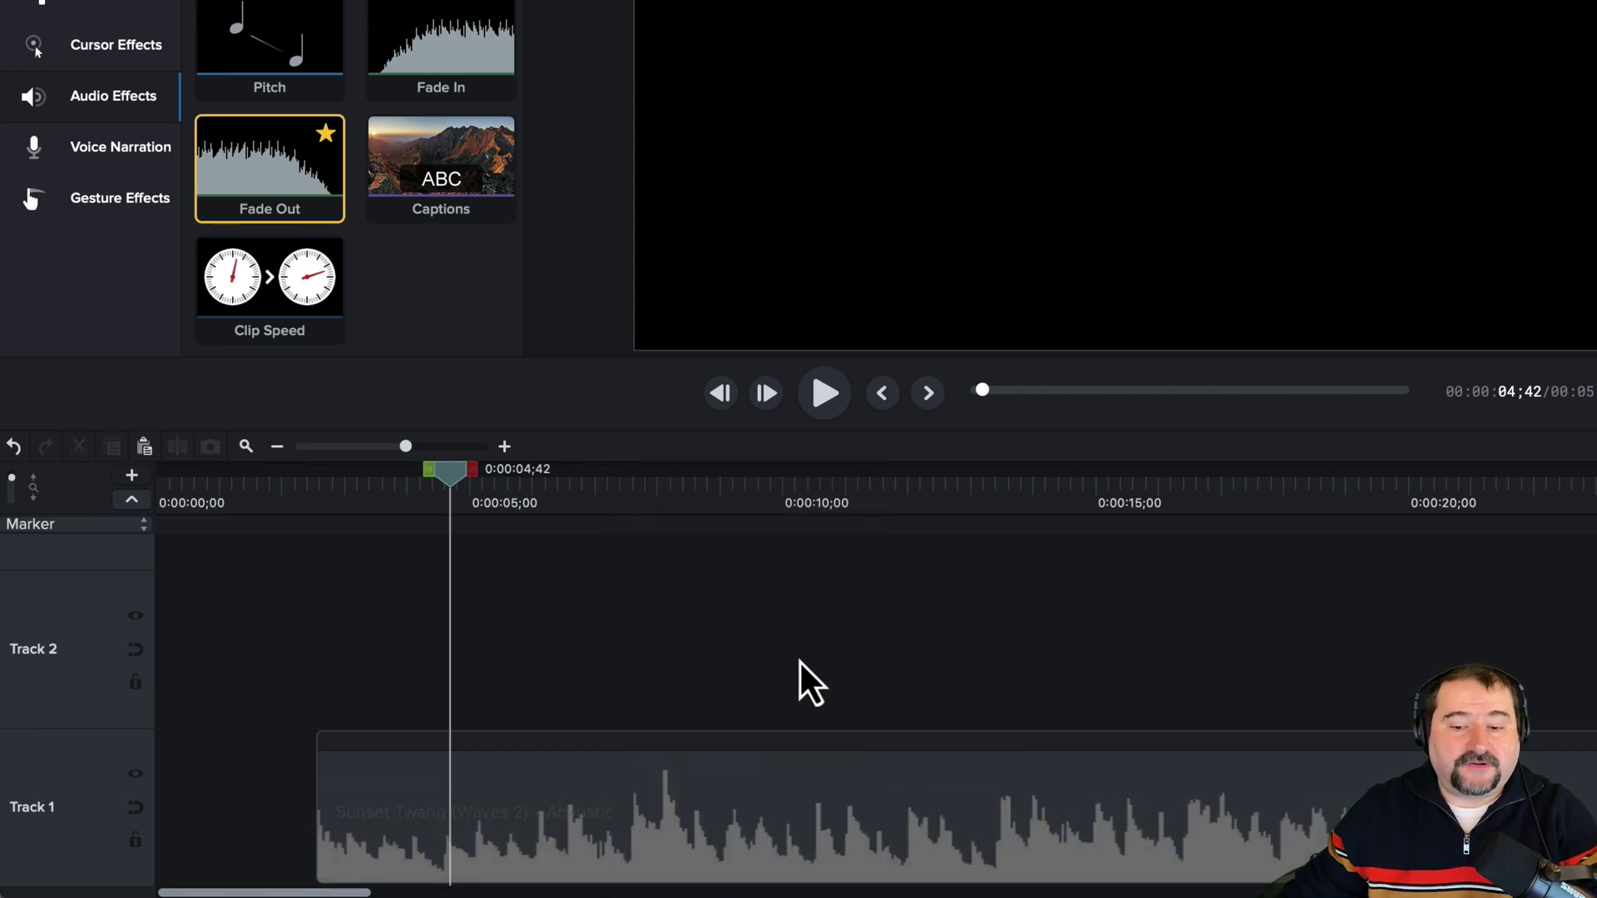
{"action": "left_click", "coordinate": [810, 846]}
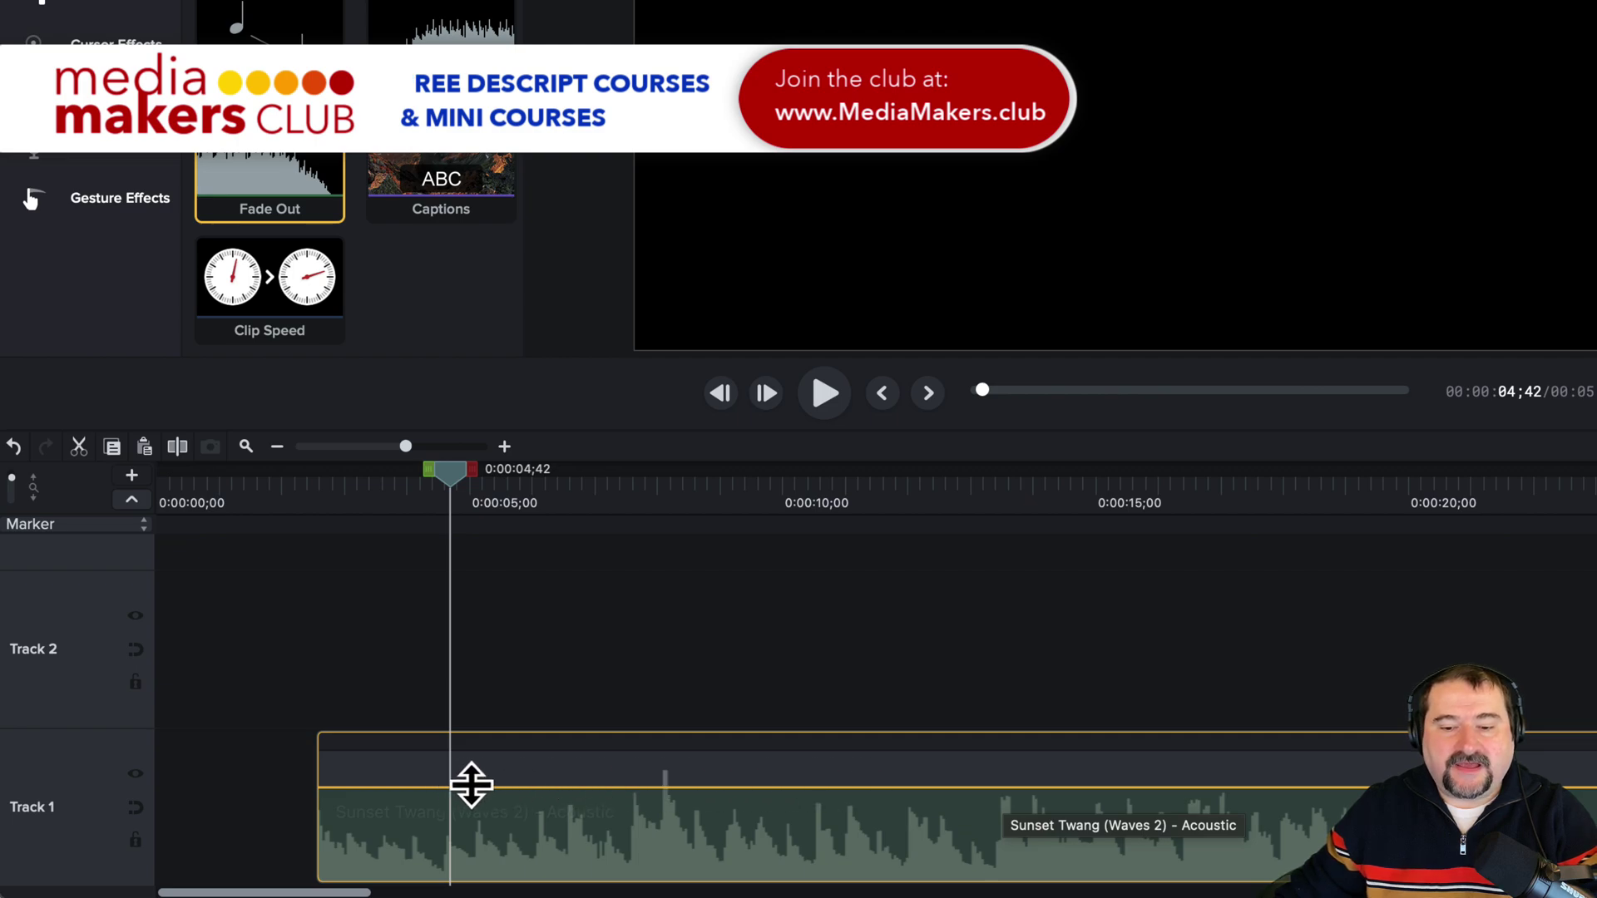
- Add volume points at about 4 s and the clip start, pulling the start point down to silence
{"action": "scroll", "coordinate": [436, 796], "scroll_direction": "up", "scroll_amount": 3}
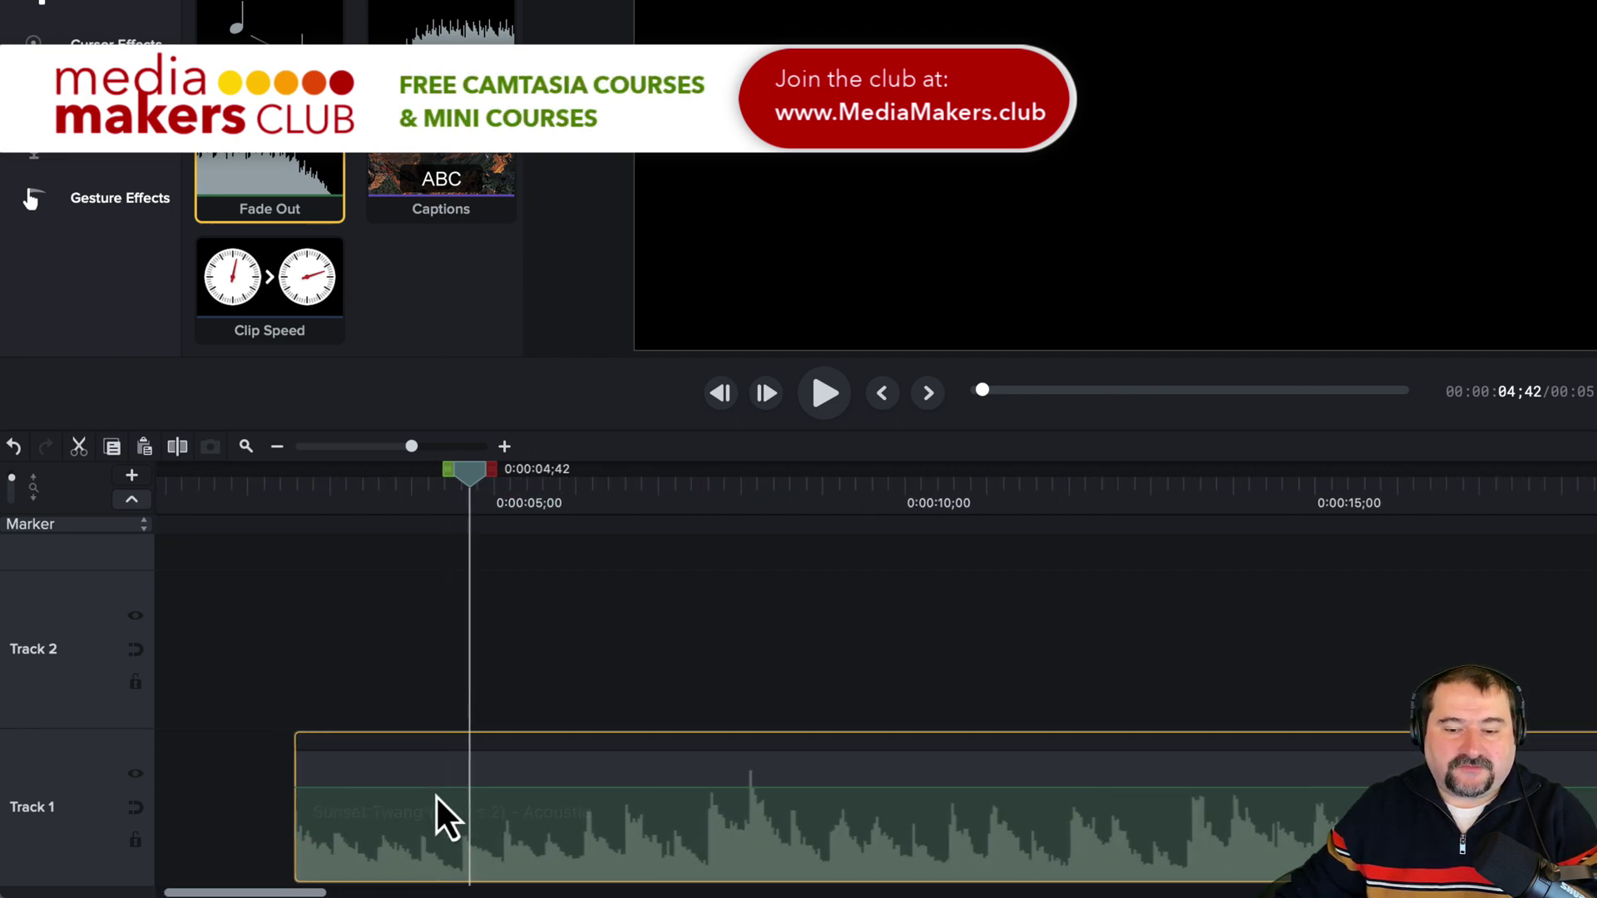
{"action": "scroll", "coordinate": [436, 795], "scroll_direction": "left", "scroll_amount": 2}
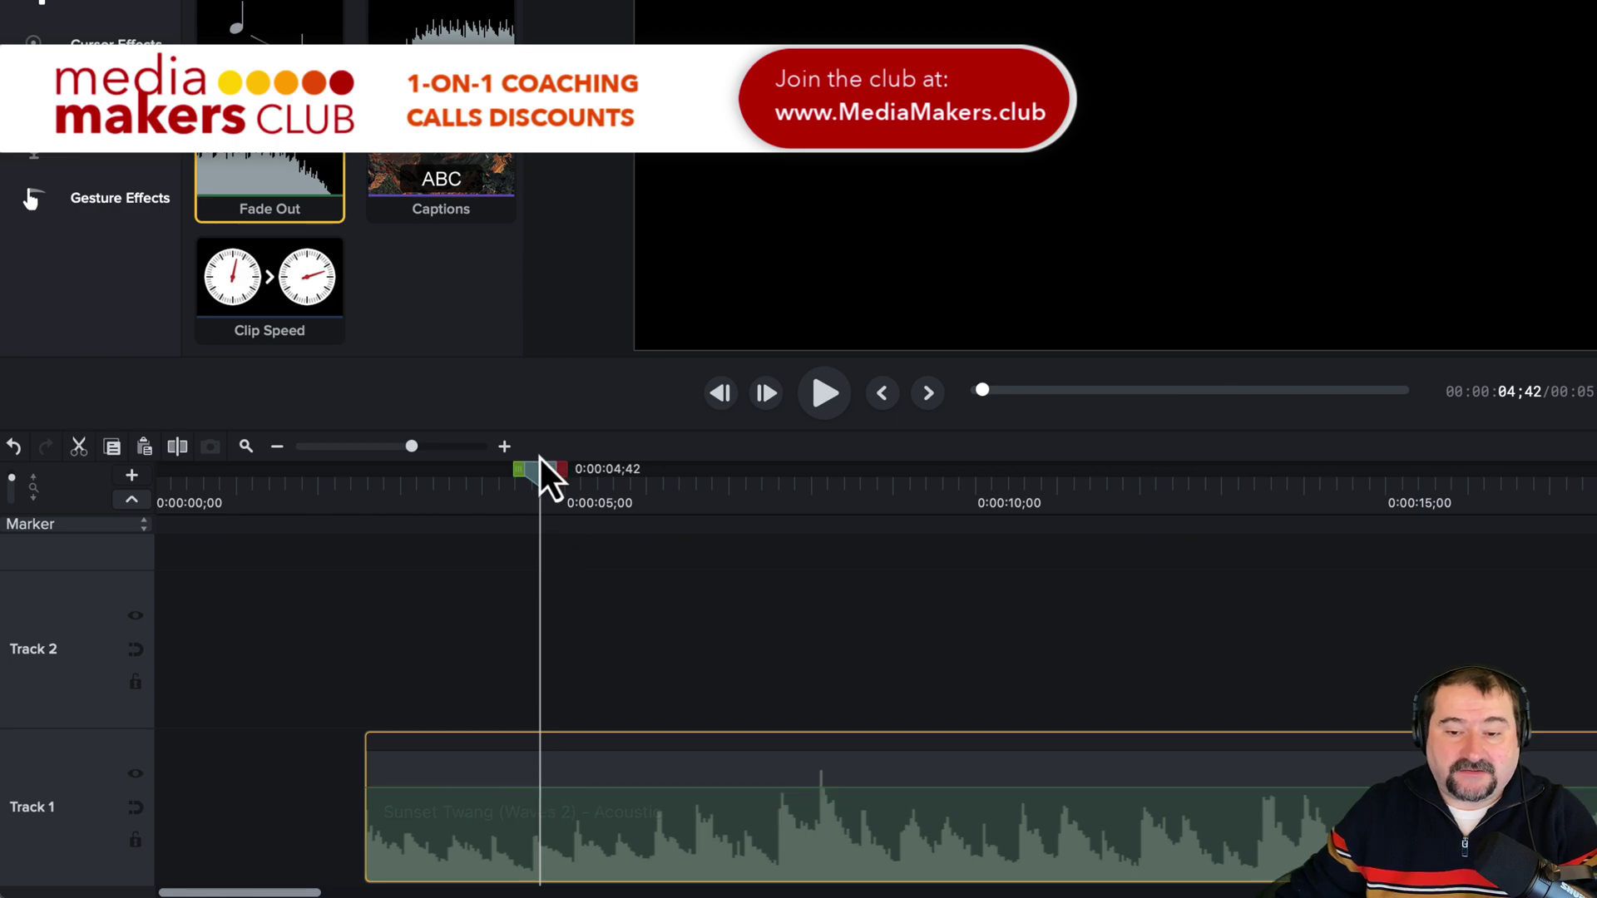
{"action": "left_click_drag", "start_coordinate": [582, 486], "coordinate": [805, 491]}
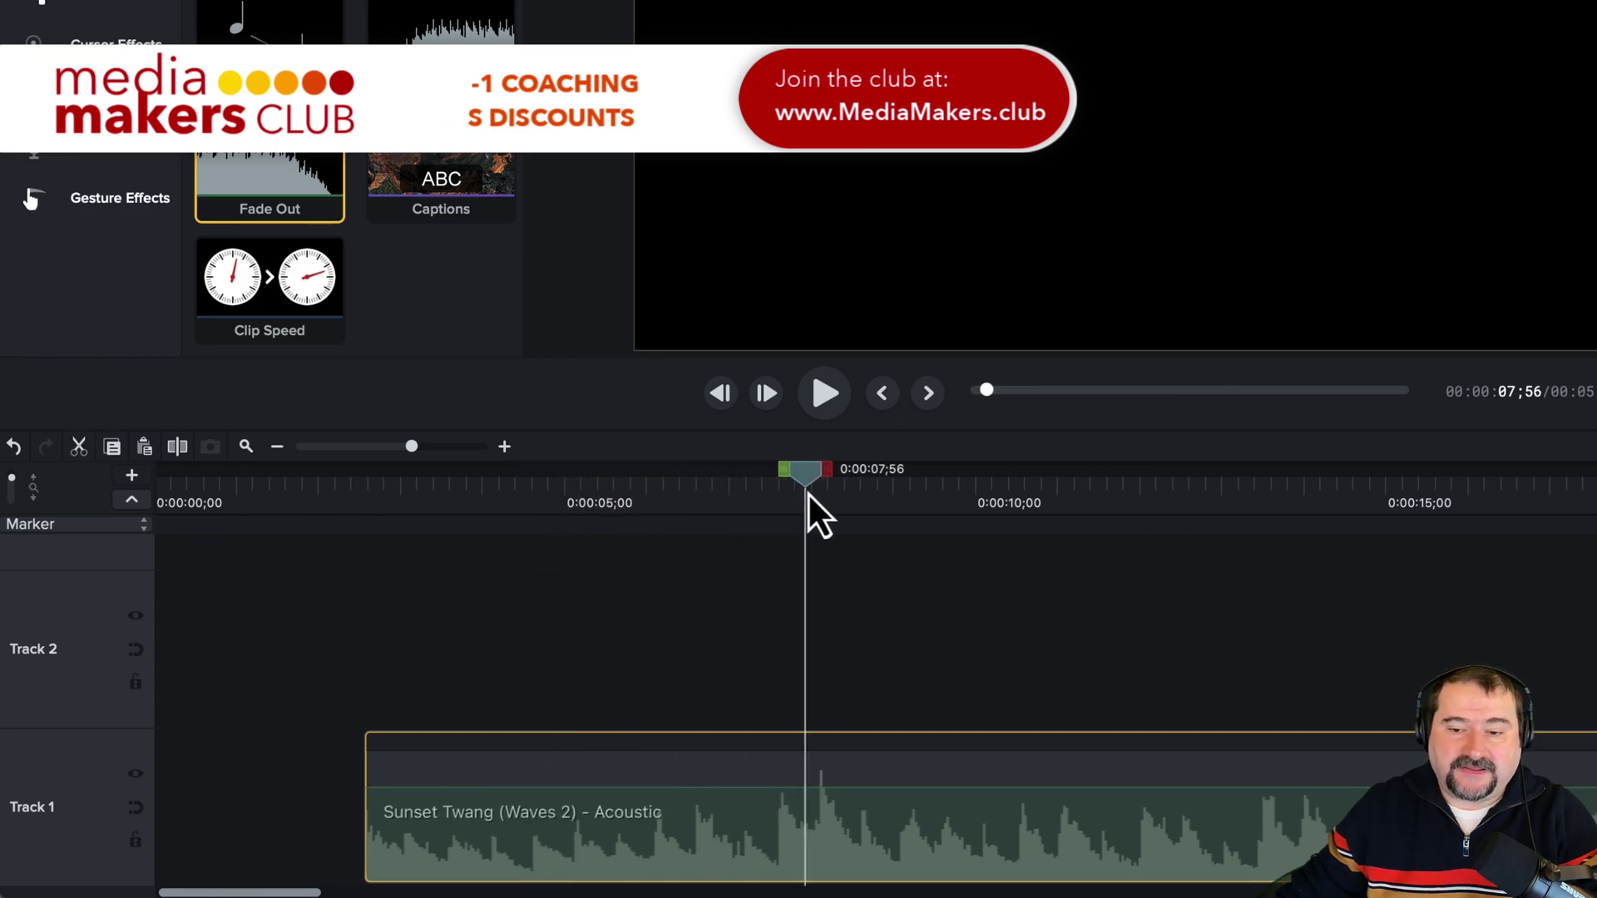
{"action": "left_click", "coordinate": [545, 787]}
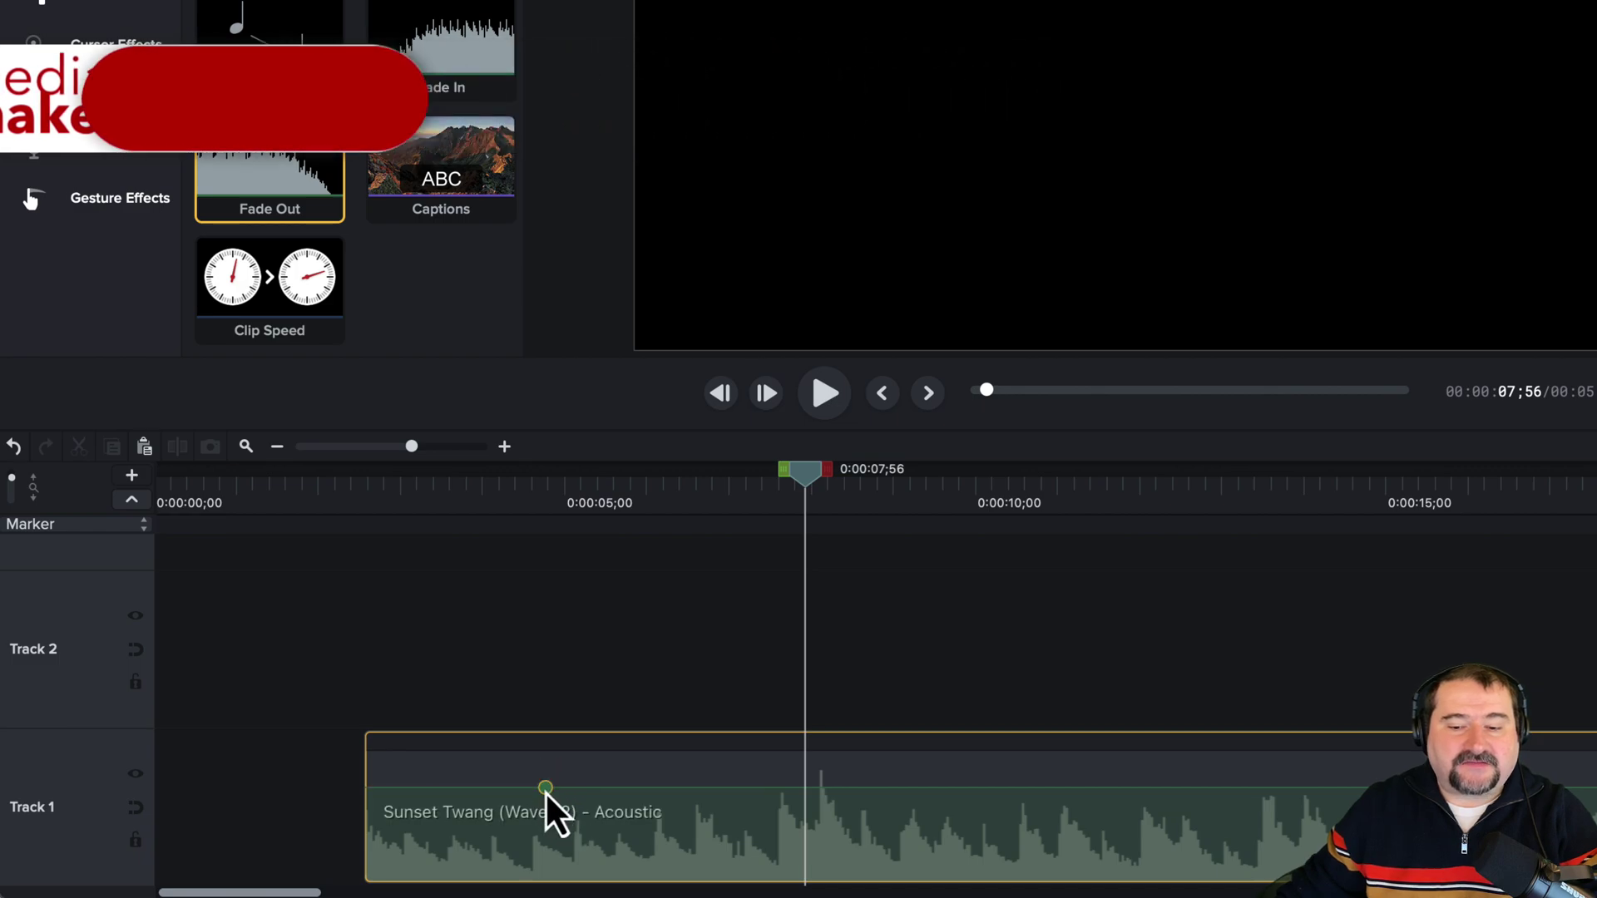
{"action": "left_click", "coordinate": [374, 786]}
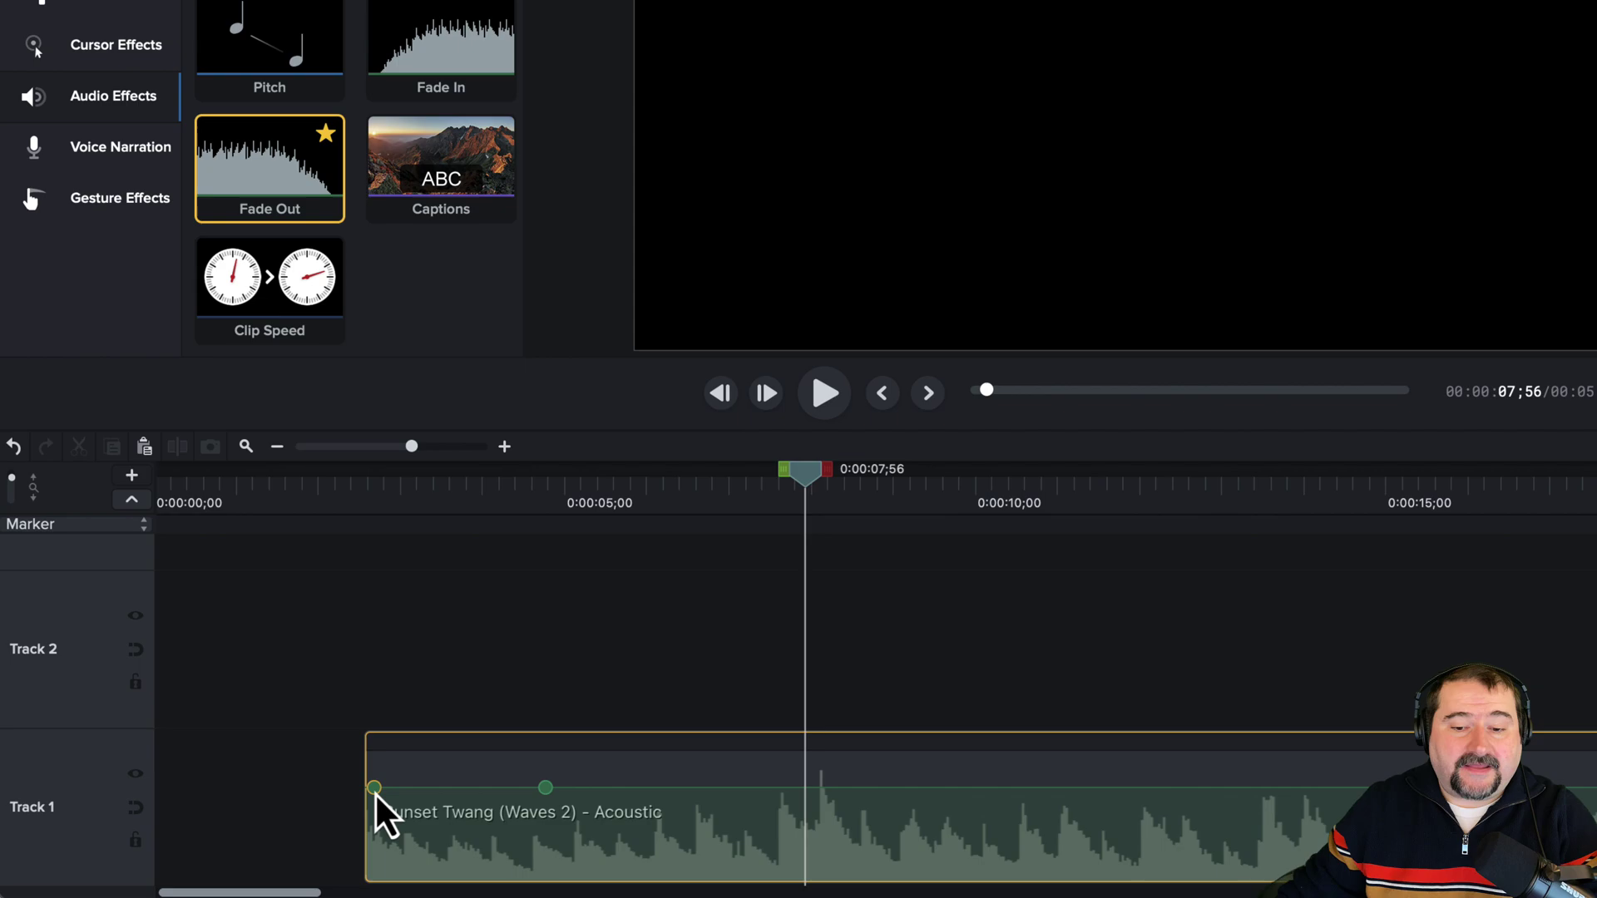
{"action": "left_click_drag", "start_coordinate": [374, 788], "coordinate": [367, 874]}
- Reselect the clip and play the new fade-in from near its start
{"action": "left_click", "coordinate": [479, 669]}
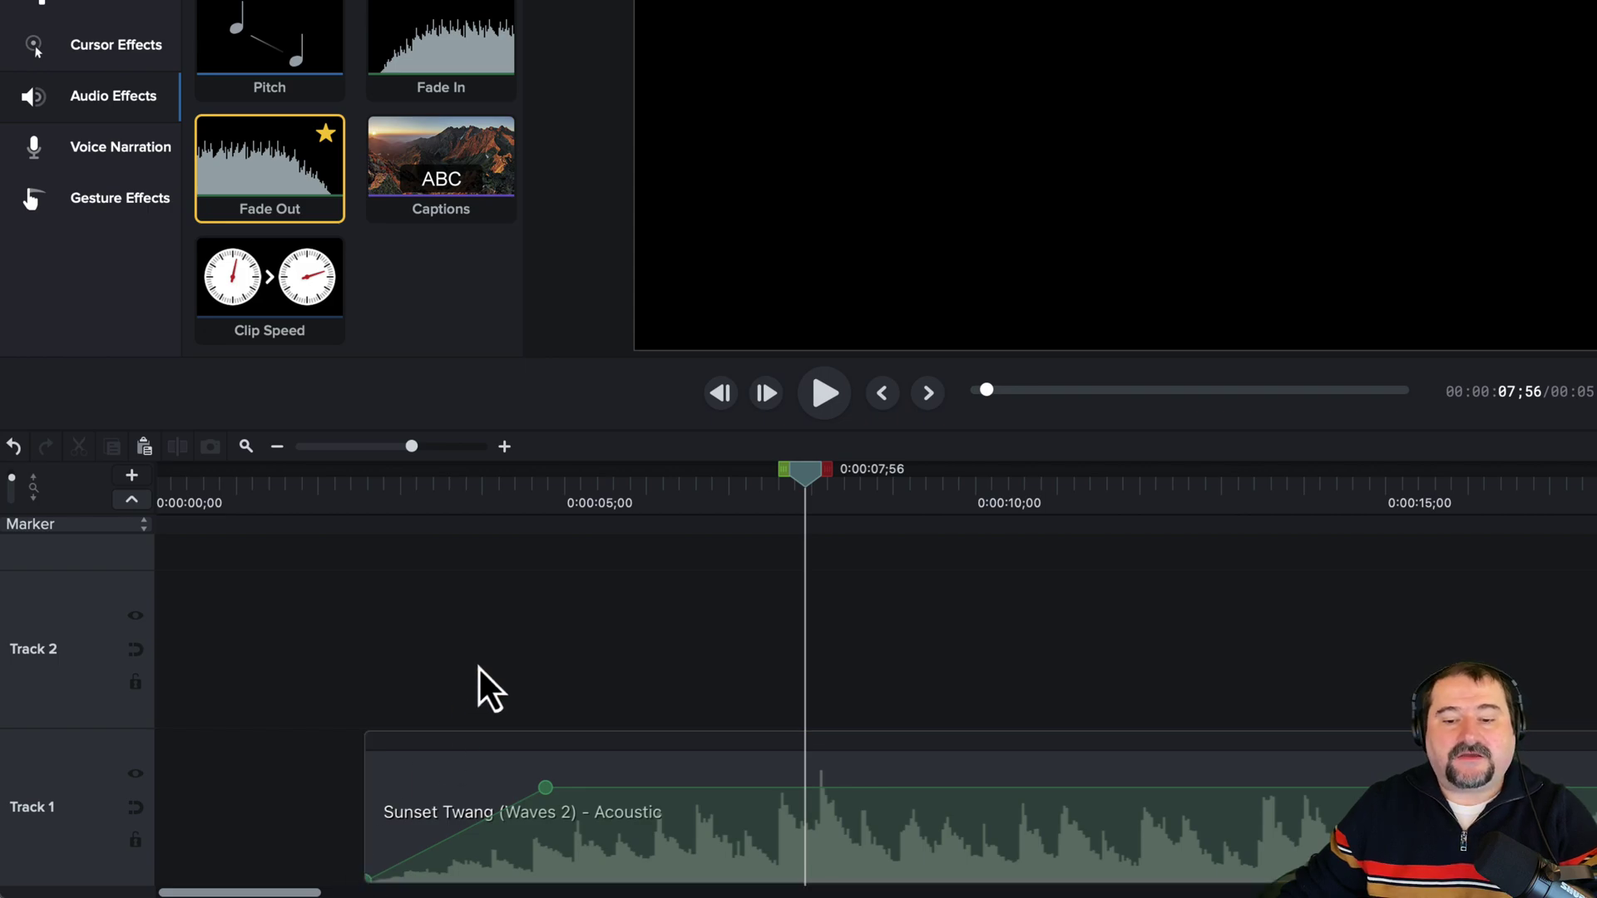
{"action": "left_click", "coordinate": [611, 840]}
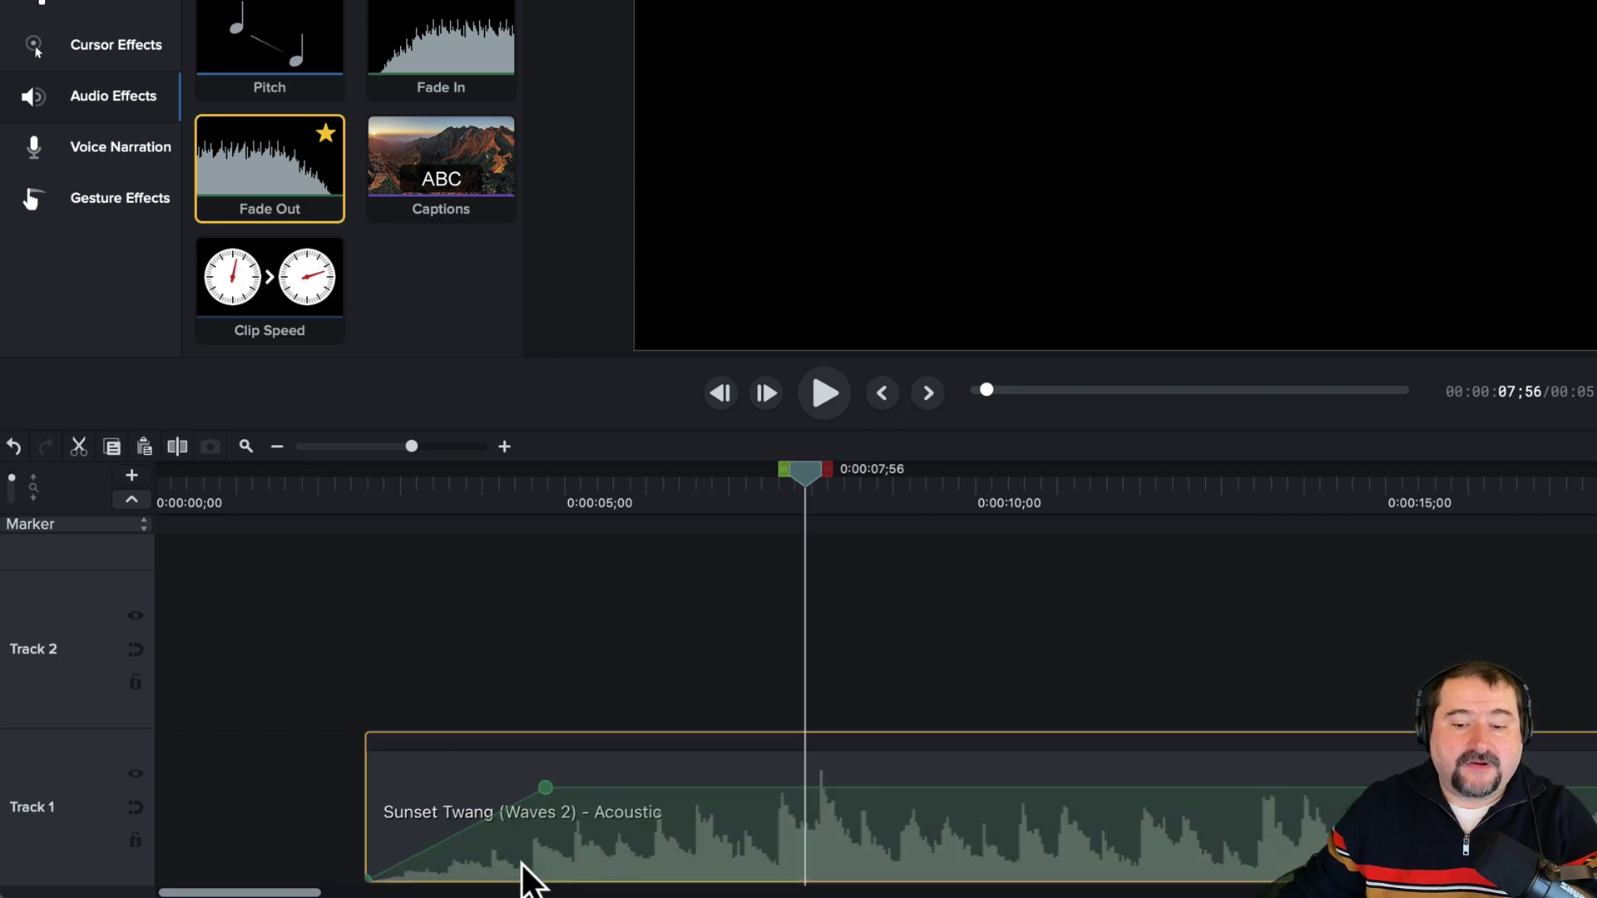
{"action": "left_click", "coordinate": [352, 485]}
{"action": "key", "text": "space"}
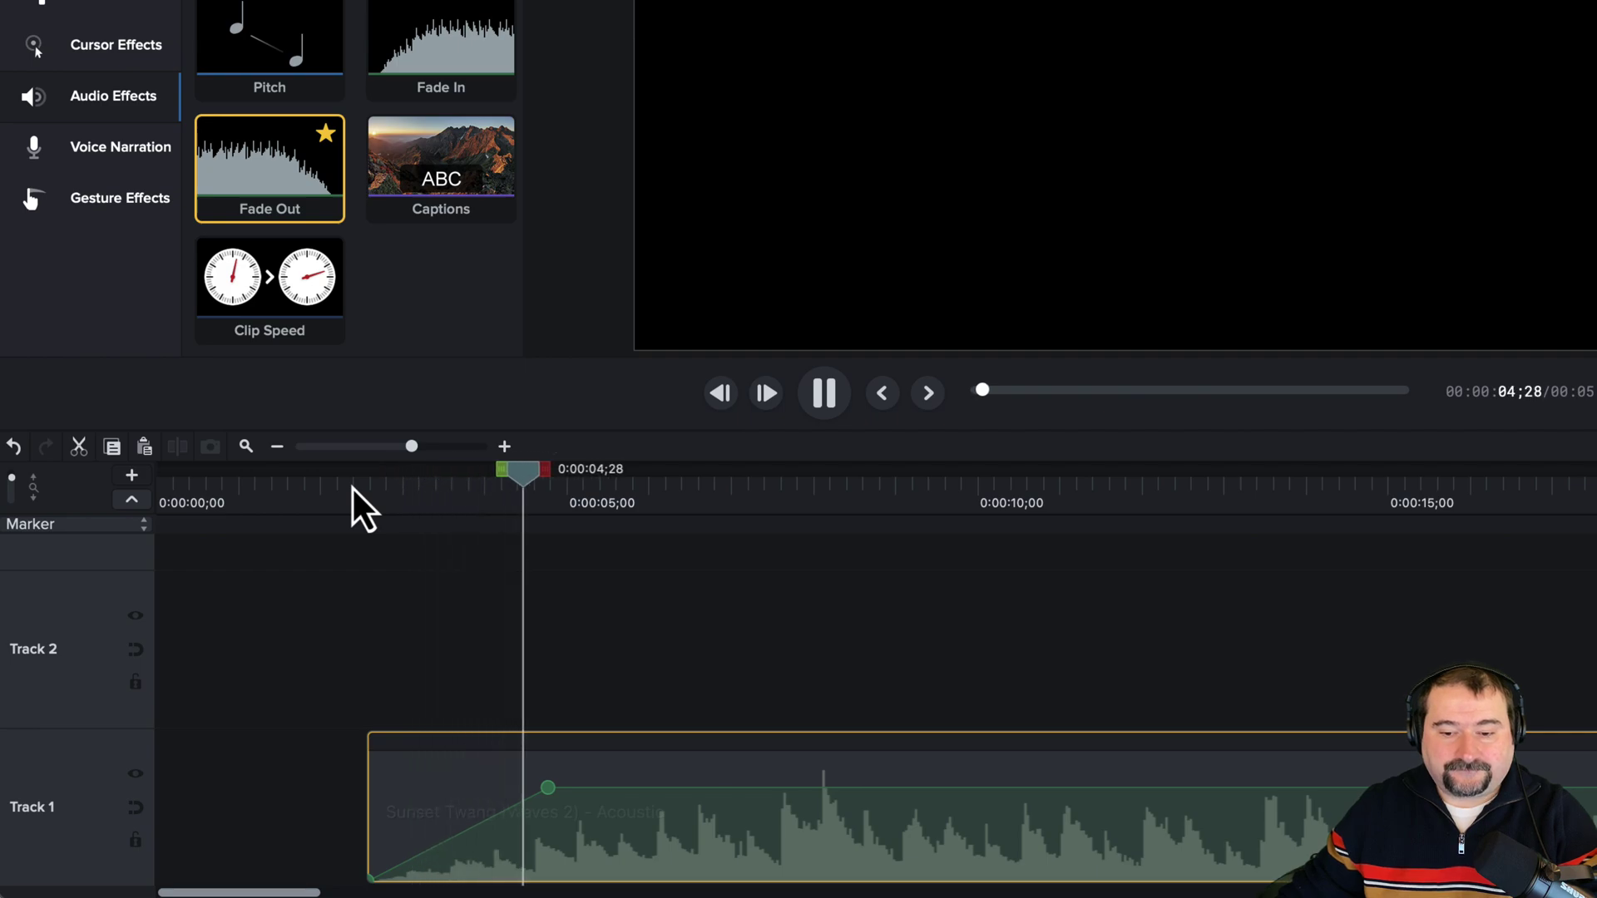
{"action": "key", "text": "space"}
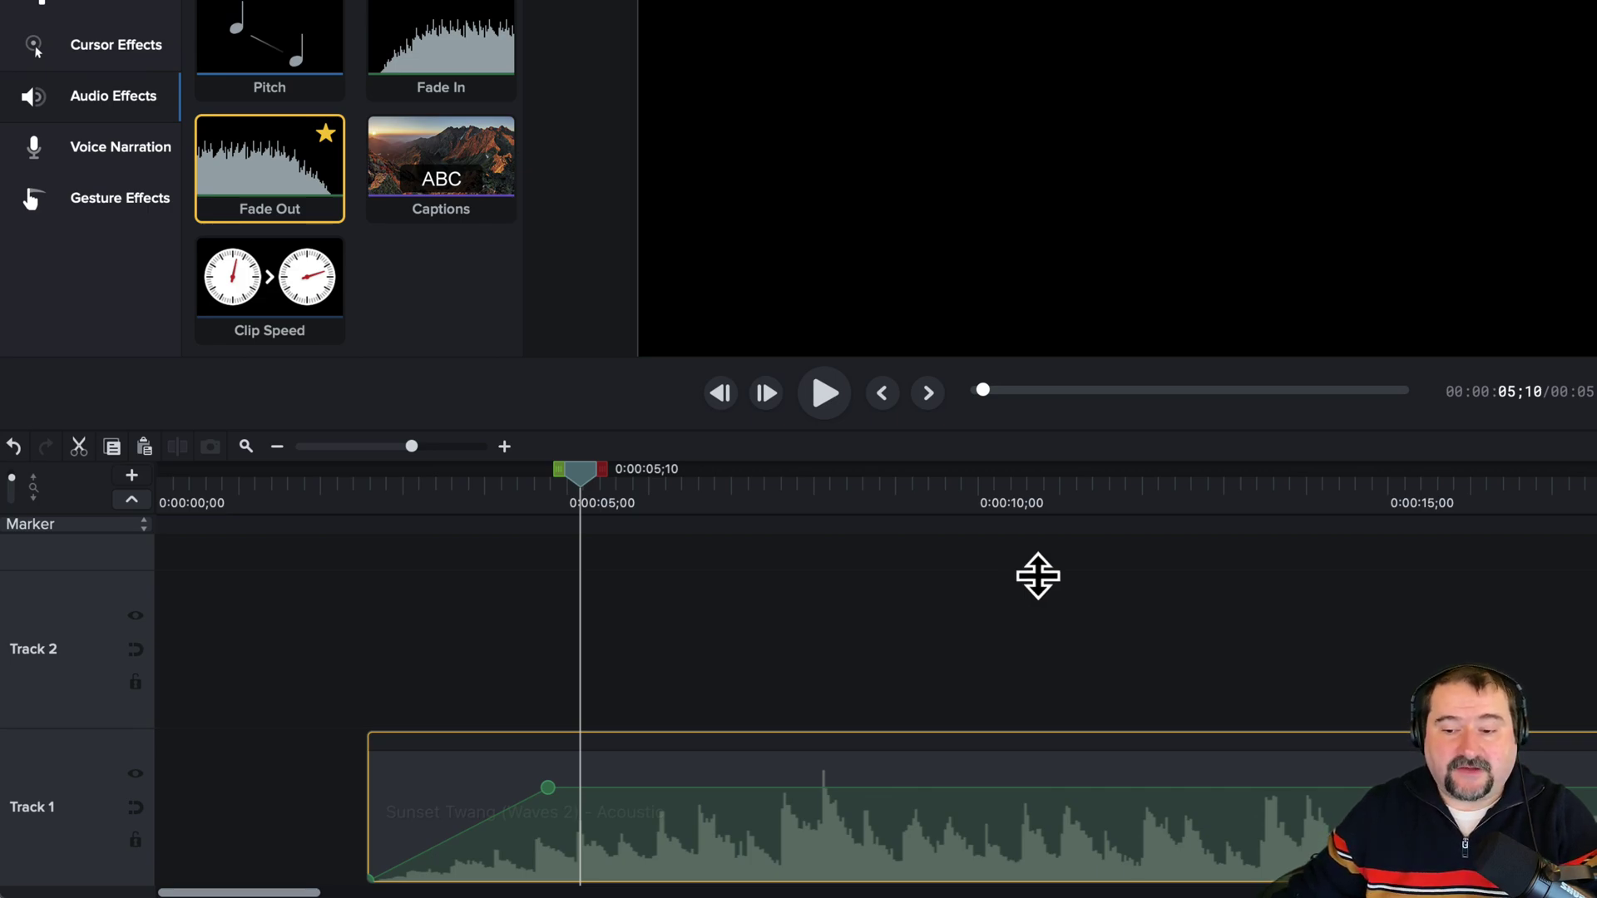
- Reselect the Sunset Twang clip and add two volume points mid-clip, trying a first lowering
{"action": "left_click", "coordinate": [1032, 657]}
{"action": "scroll", "coordinate": [1031, 657], "scroll_direction": "right", "scroll_amount": 10}
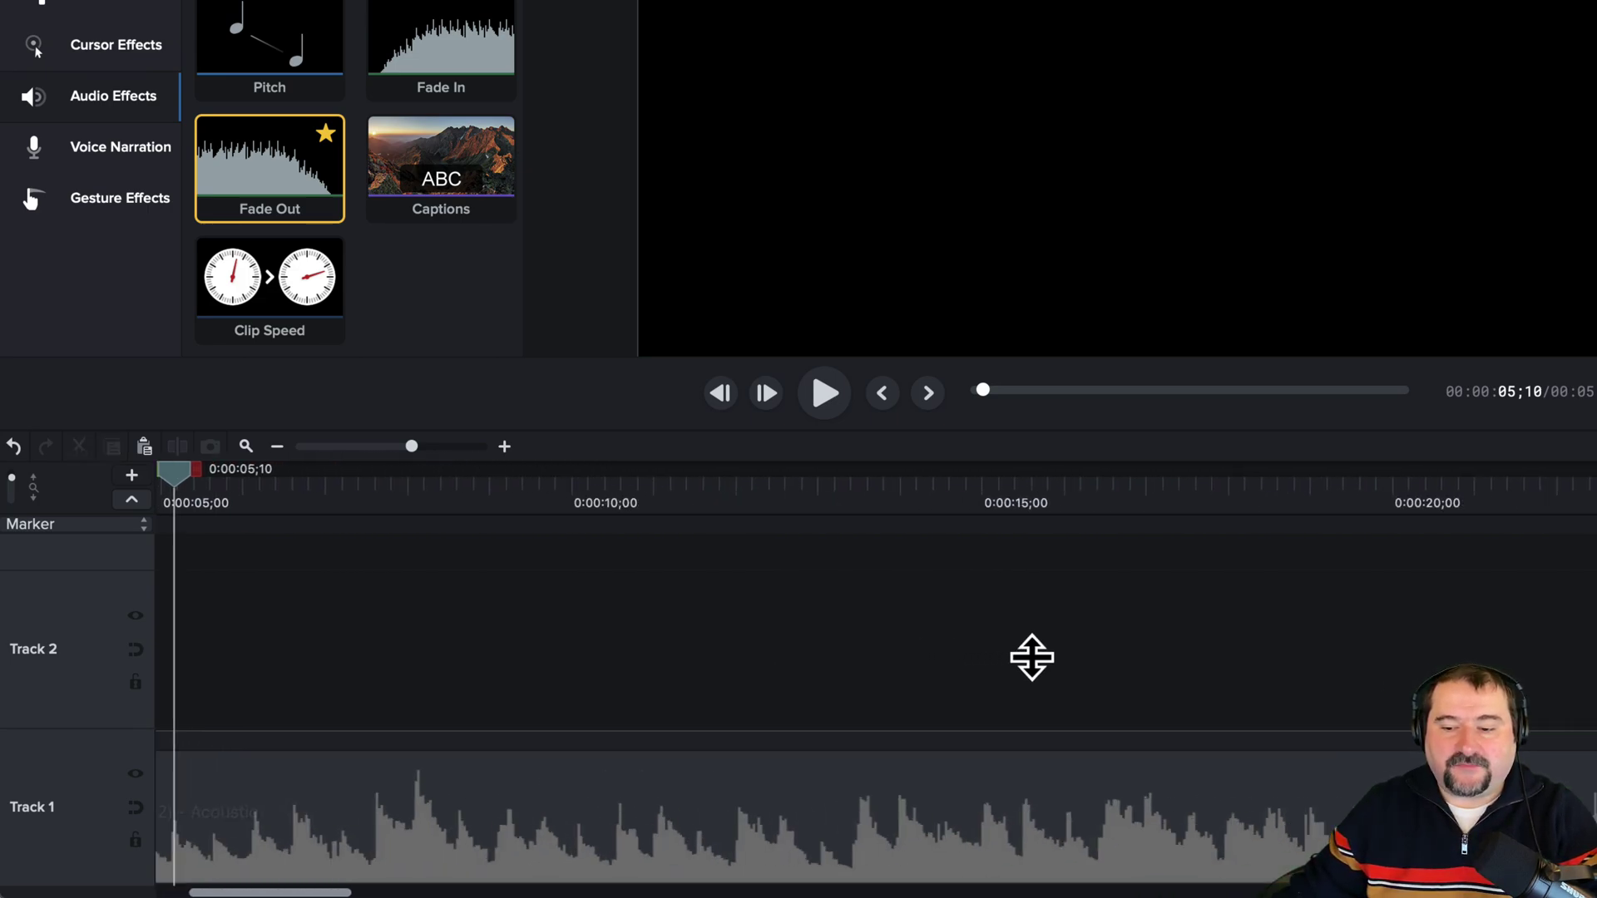
{"action": "scroll", "coordinate": [1032, 657], "scroll_direction": "right", "scroll_amount": 10}
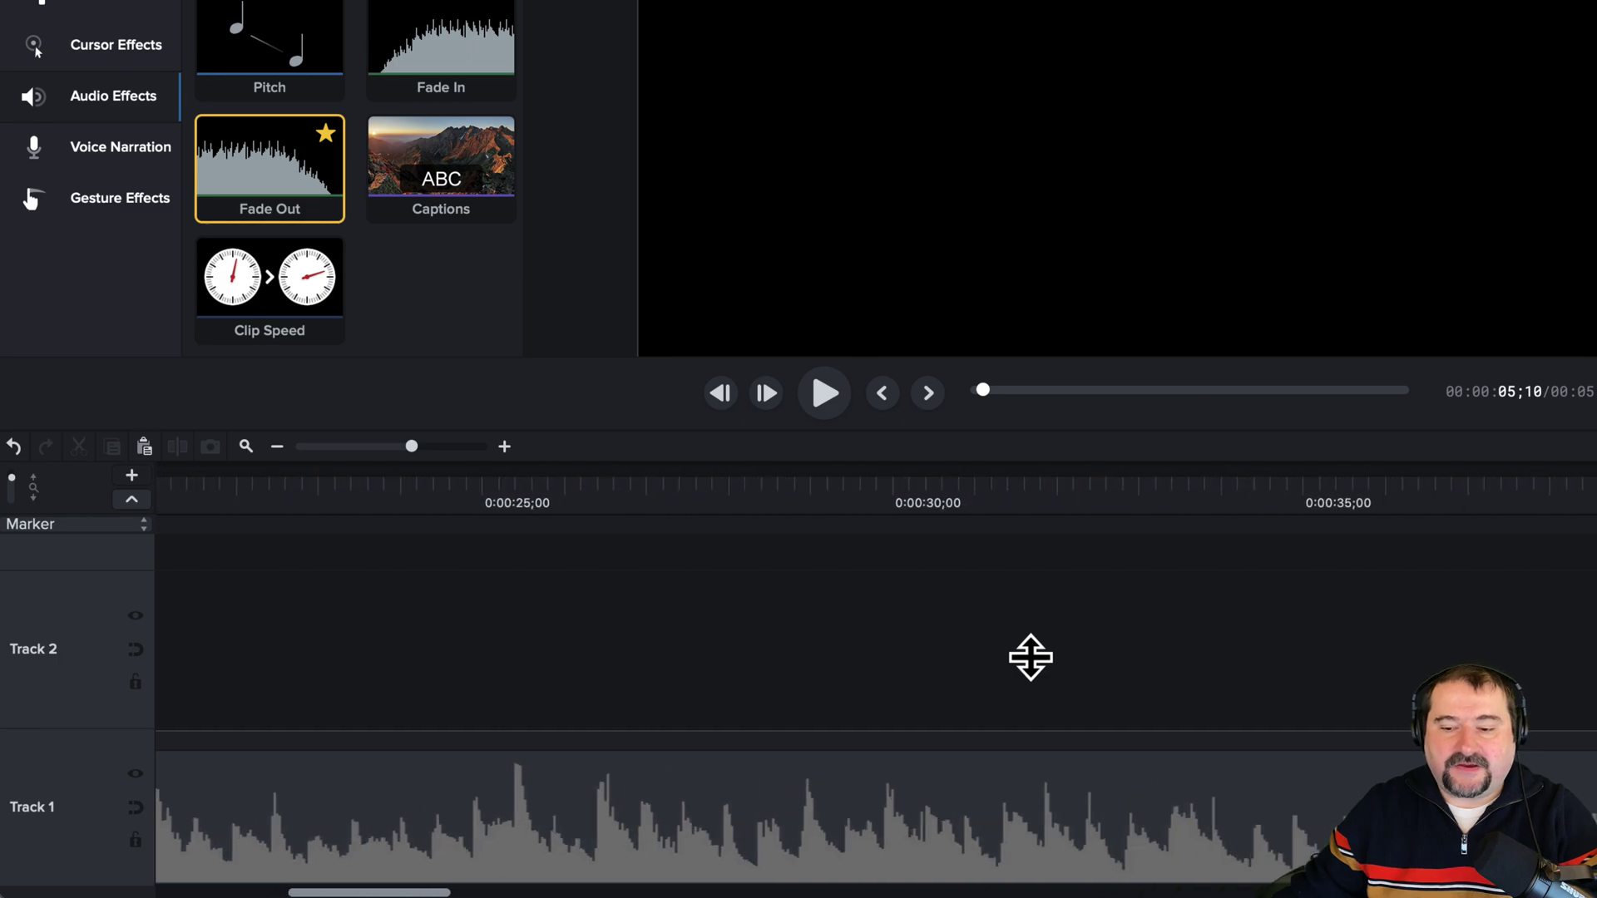
{"action": "left_click", "coordinate": [1001, 817]}
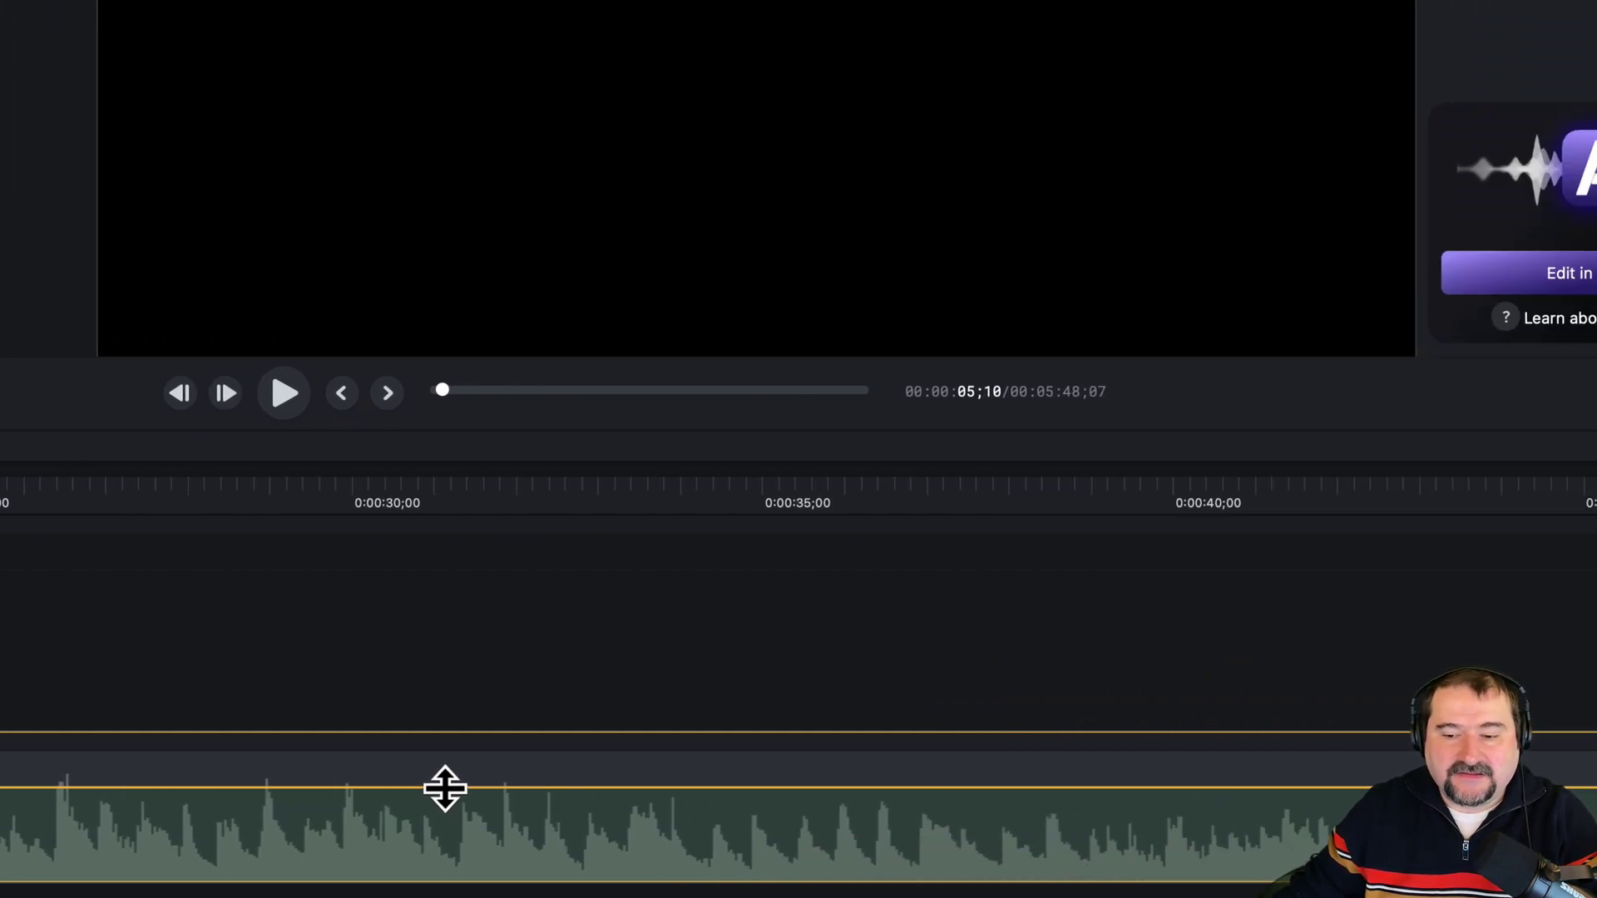
{"action": "double_click", "coordinate": [446, 788]}
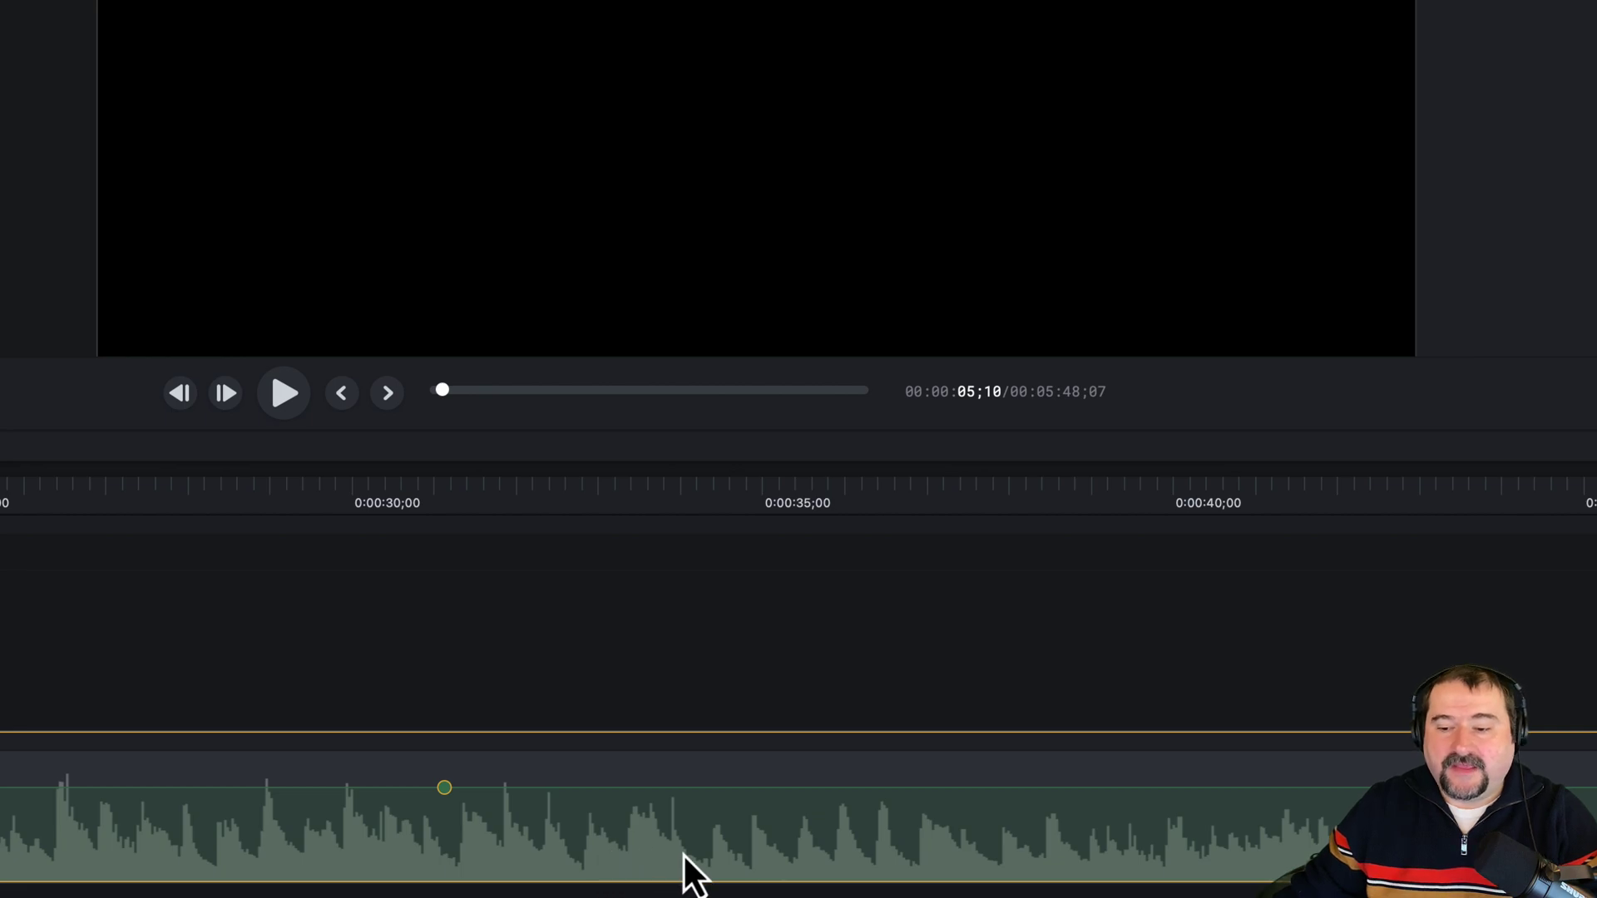
{"action": "double_click", "coordinate": [1103, 786]}
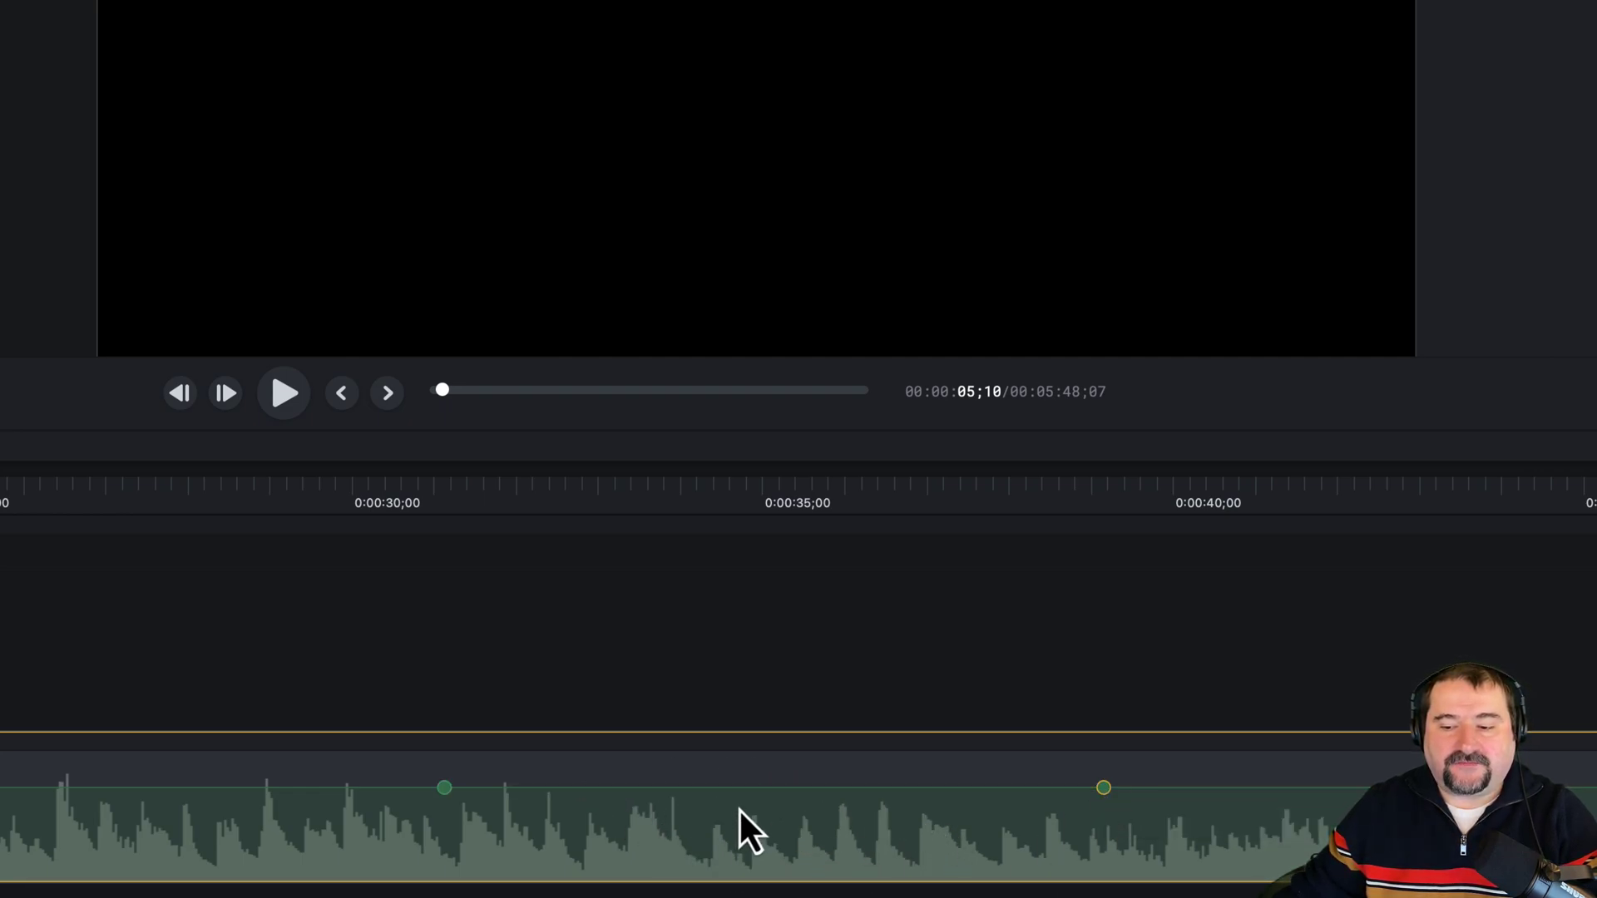
{"action": "mouse_move", "coordinate": [777, 785]}
{"action": "left_mouse_down"}
{"action": "mouse_move", "coordinate": [777, 813]}
{"action": "mouse_move", "coordinate": [779, 784]}
{"action": "left_mouse_up"}
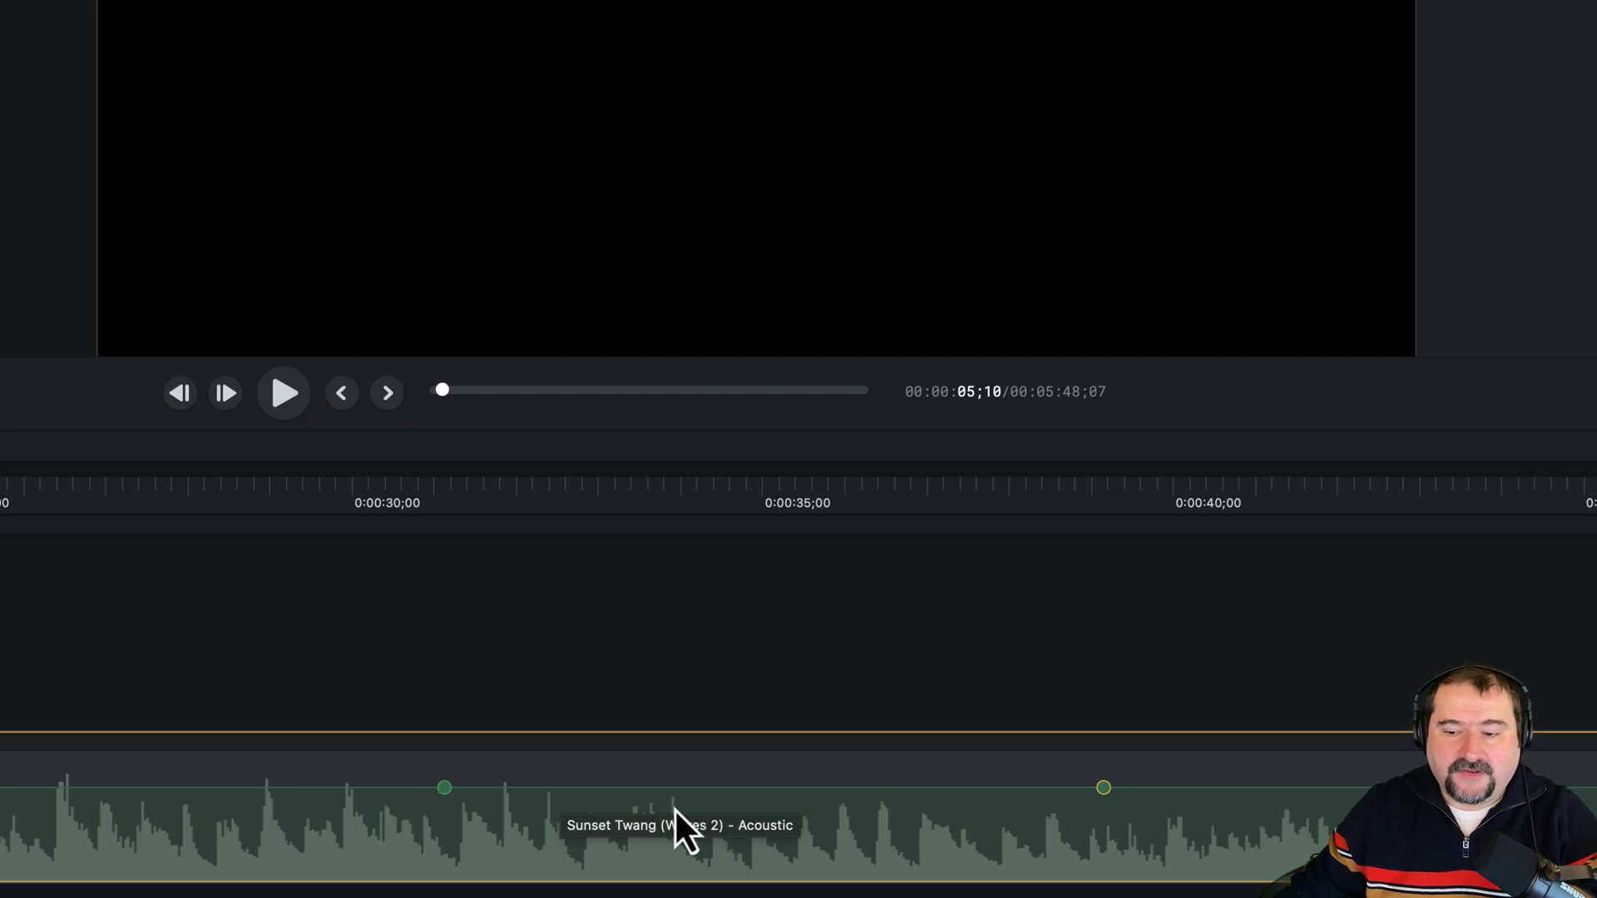
- Dip the volume to about 20% between 0:00:31 and 0:00:38, sloping the fades outward
{"action": "left_click", "coordinate": [549, 787]}
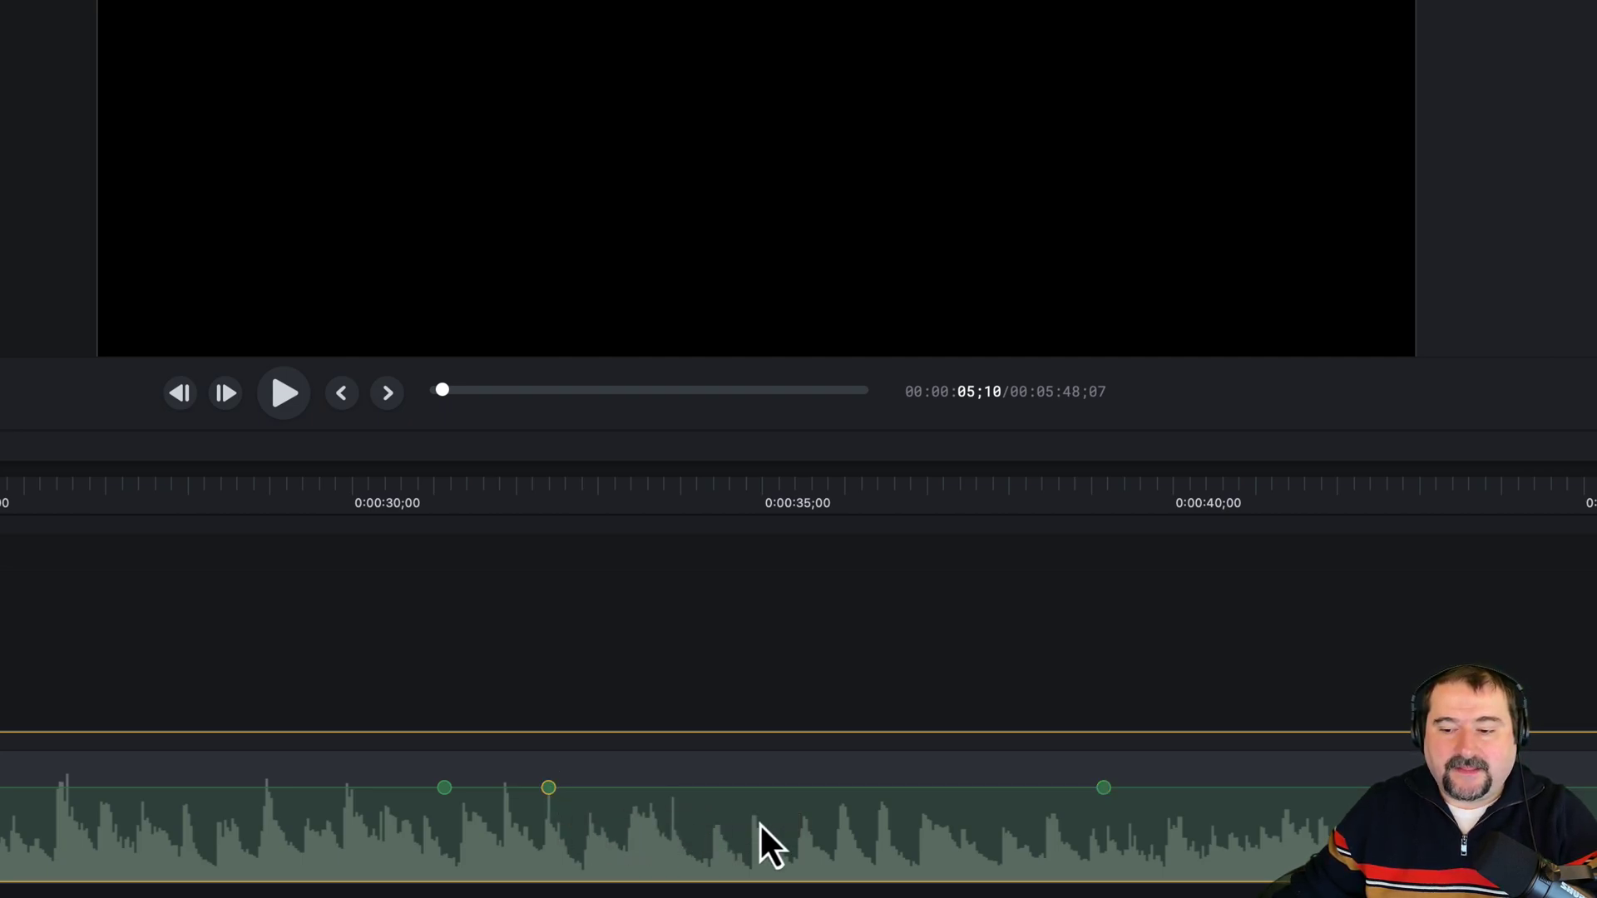
{"action": "left_click", "coordinate": [1015, 788]}
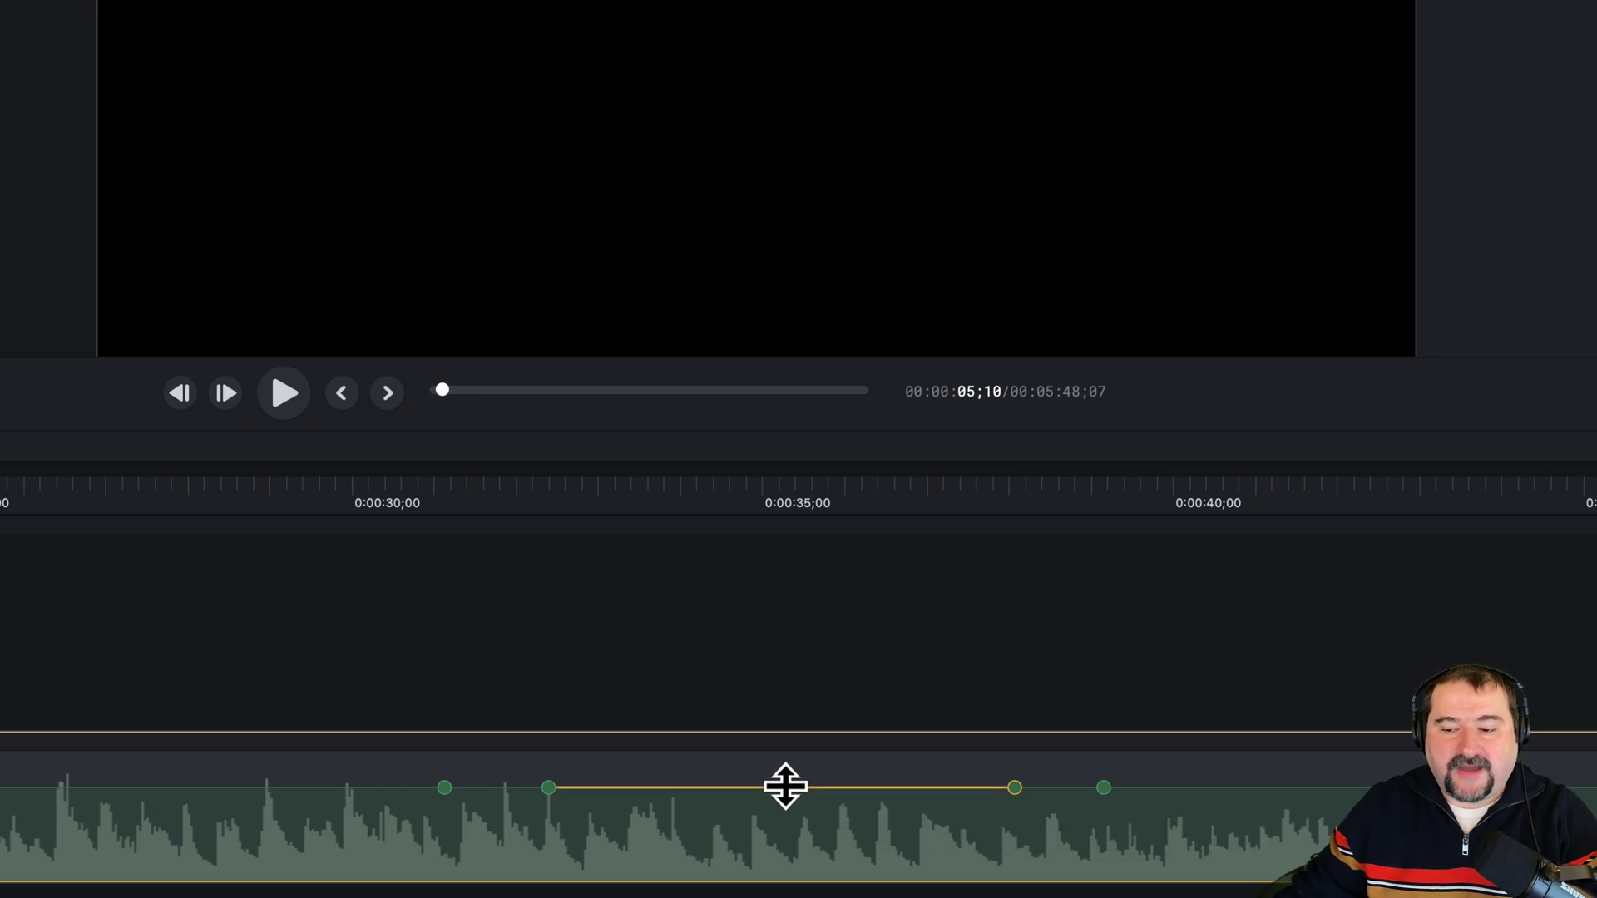
{"action": "left_click_drag", "start_coordinate": [786, 787], "coordinate": [774, 881]}
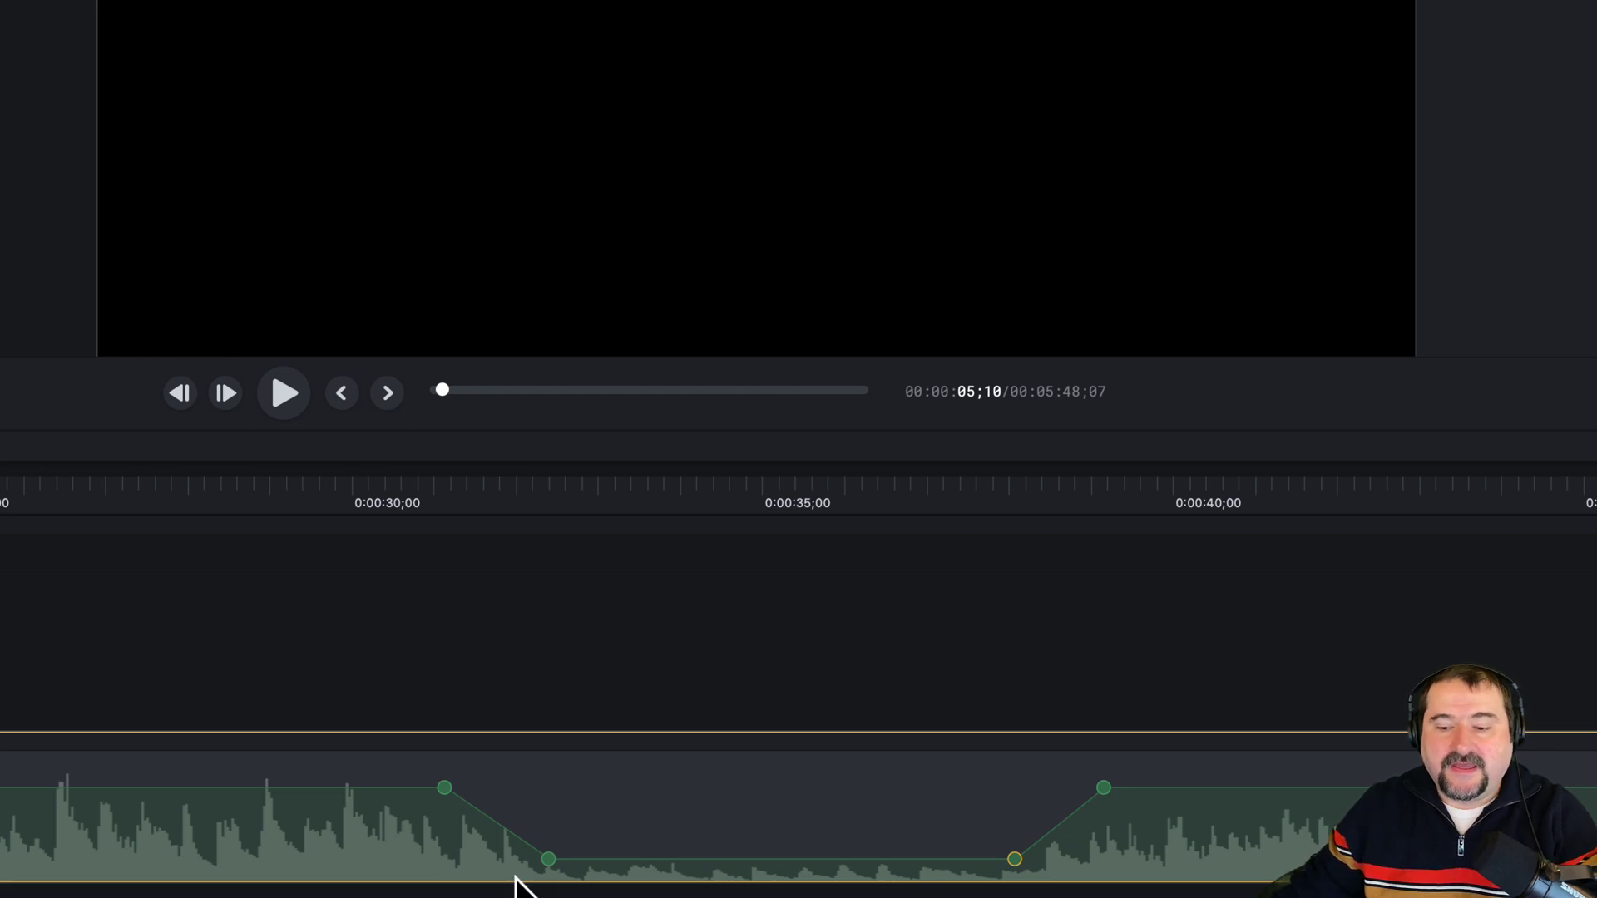
{"action": "left_click_drag", "start_coordinate": [548, 859], "coordinate": [505, 860]}
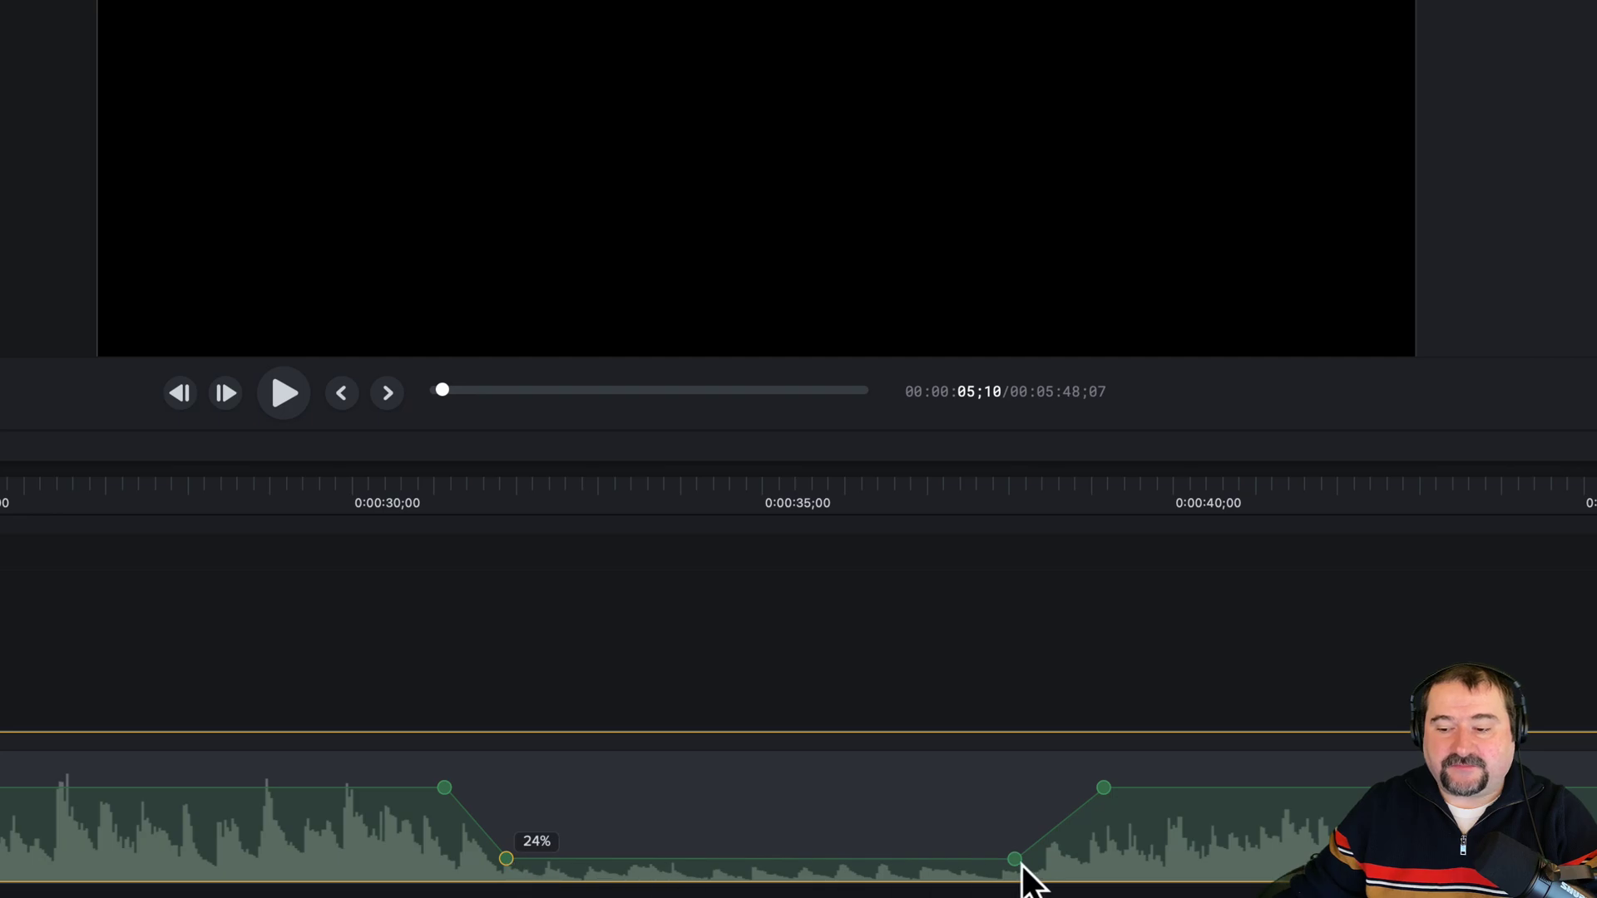
{"action": "left_click_drag", "start_coordinate": [1016, 865], "coordinate": [1043, 865]}
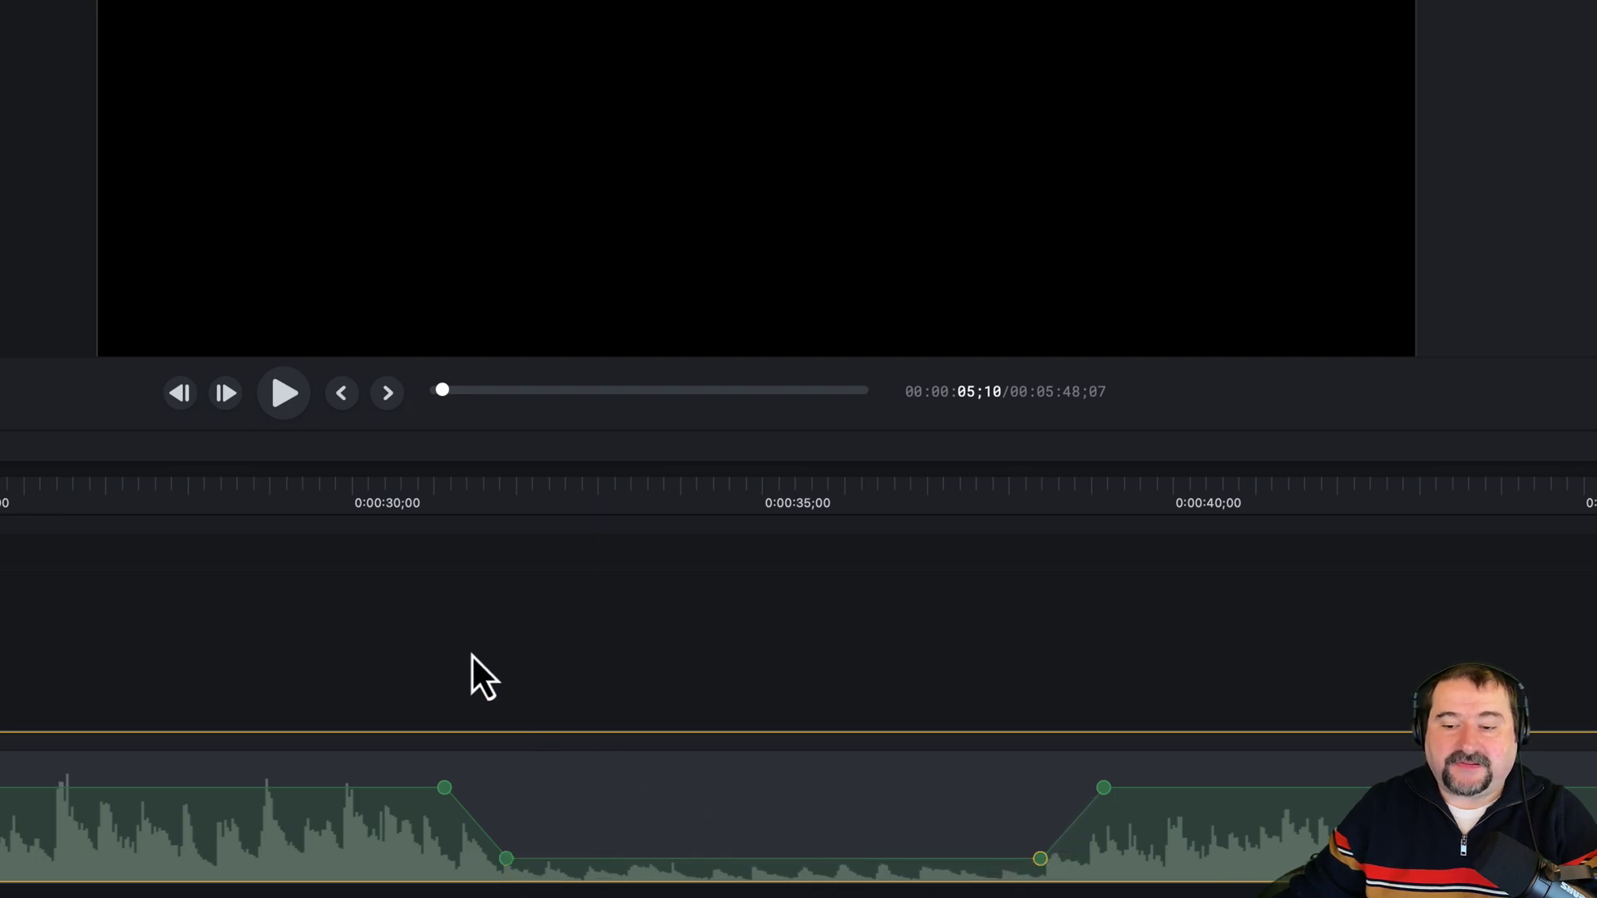
- Play the timeline from 0:00:29 to 0:00:40;07 to hear the volume dip
{"action": "left_click", "coordinate": [292, 484]}
{"action": "key", "text": "space"}
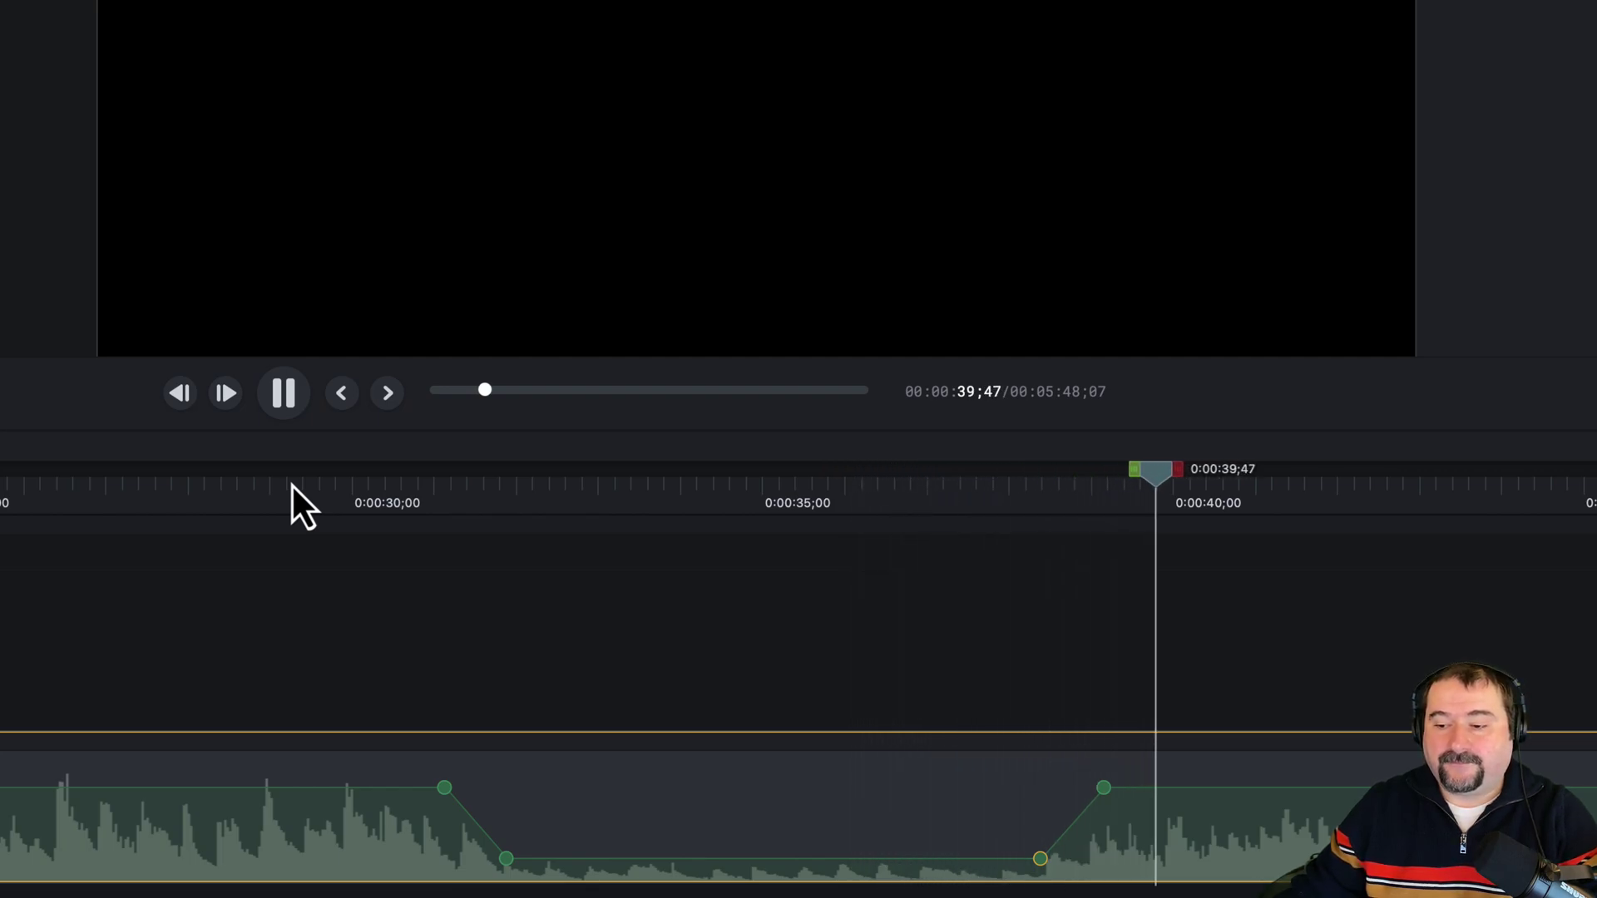
{"action": "key", "text": "space"}
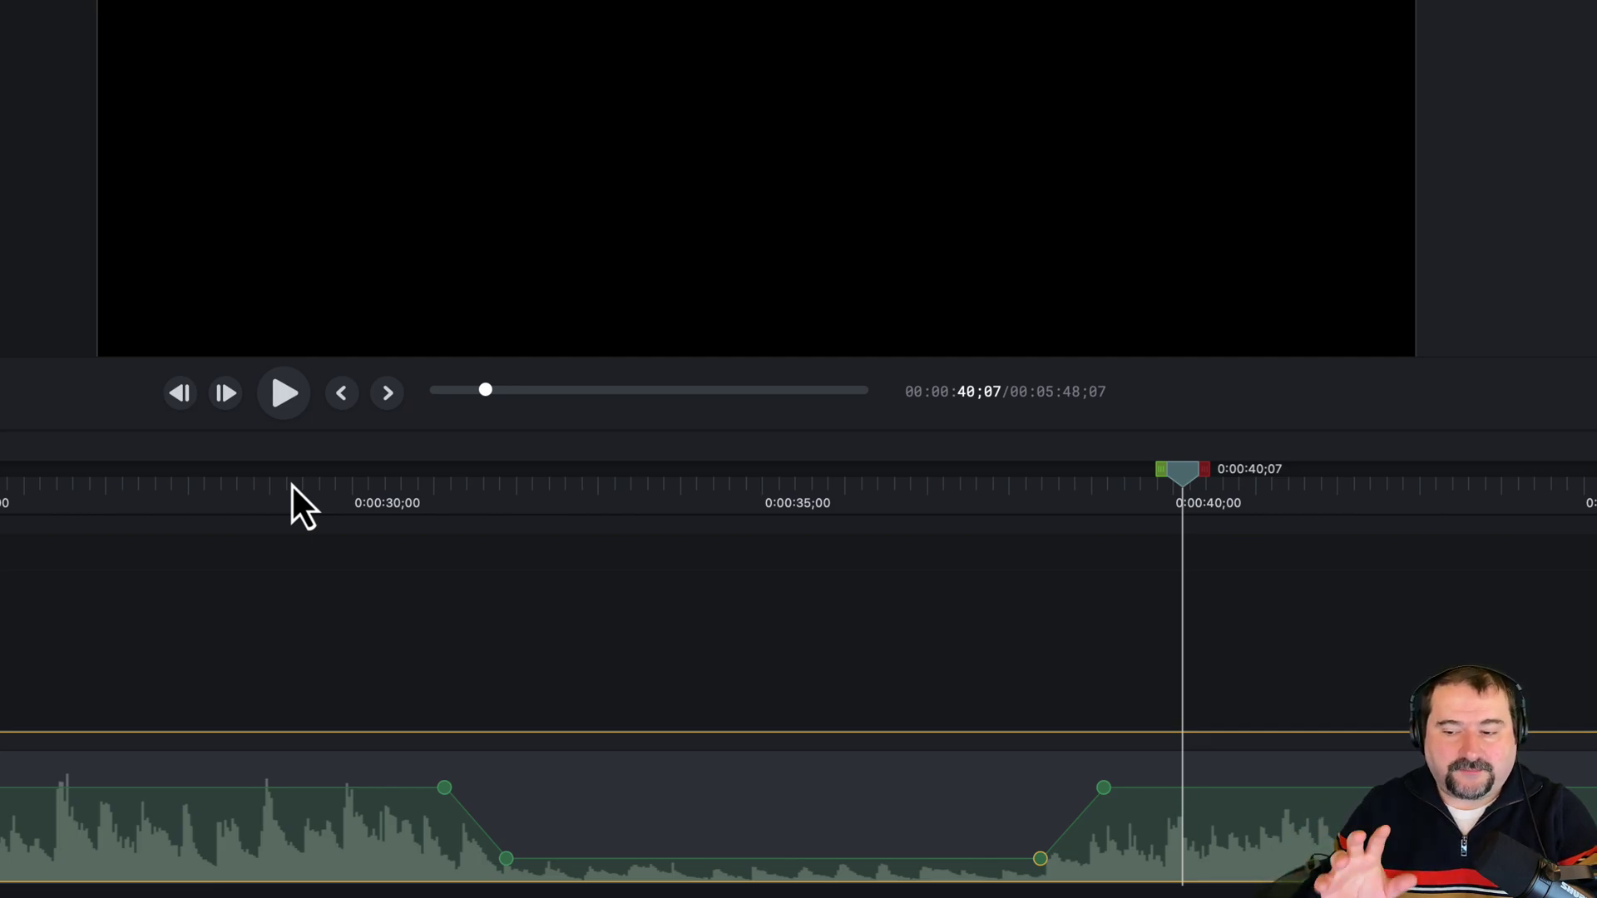
- Lower the volume to about 40% from 0:00:54 and raise it back to full near 0:01:03
{"action": "scroll", "coordinate": [531, 654], "scroll_direction": "right", "scroll_amount": 3}
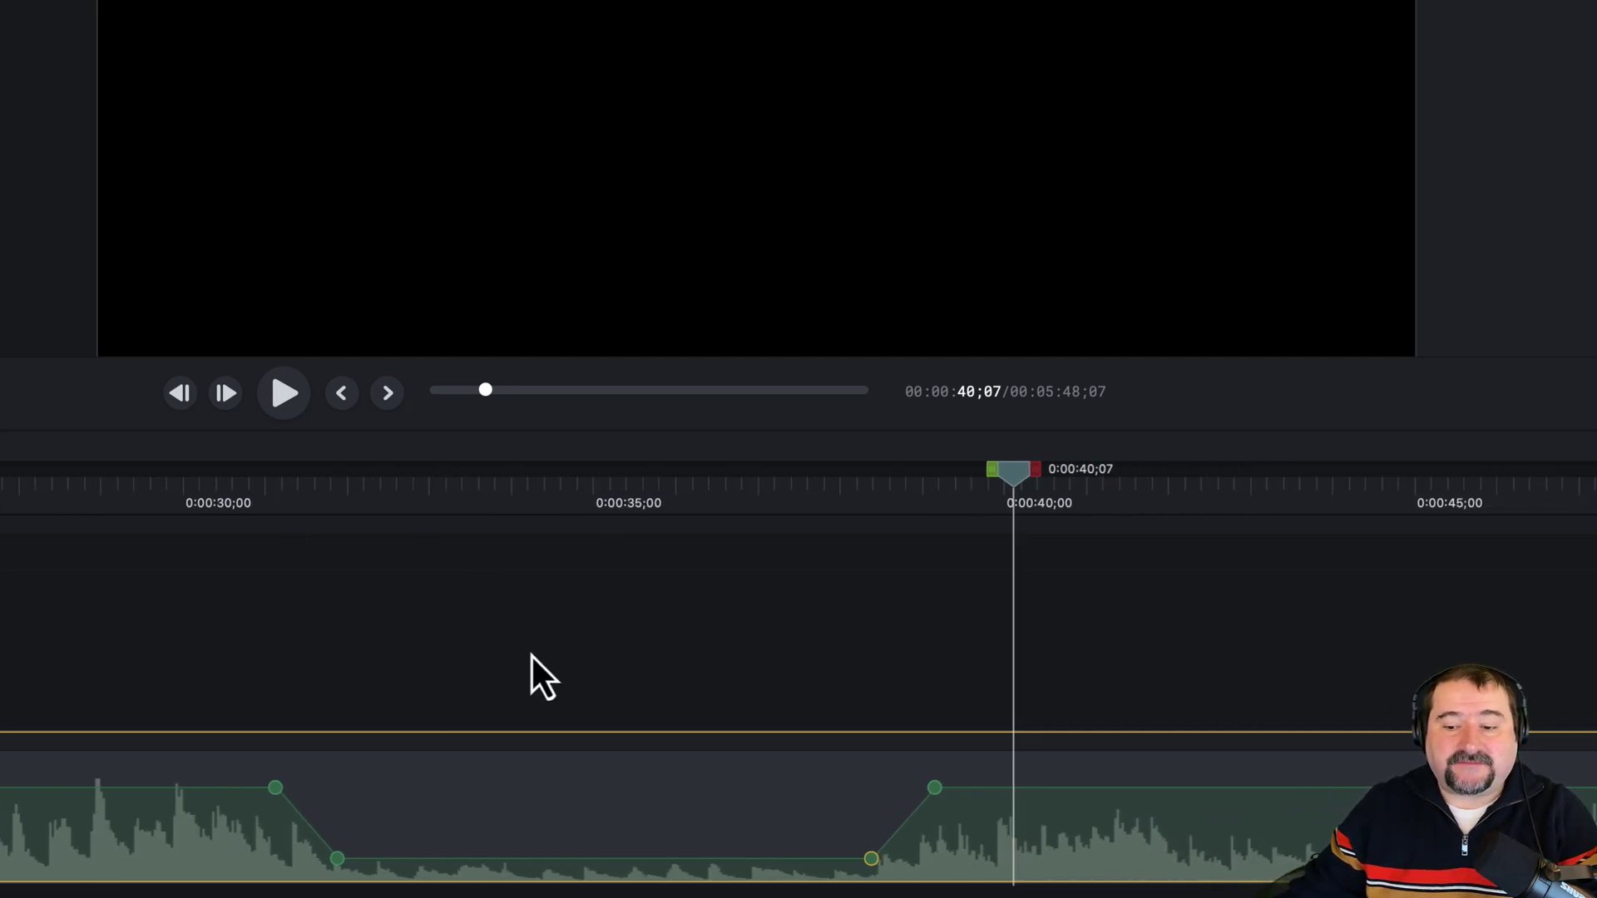
{"action": "scroll", "coordinate": [531, 653], "scroll_direction": "right", "scroll_amount": 15}
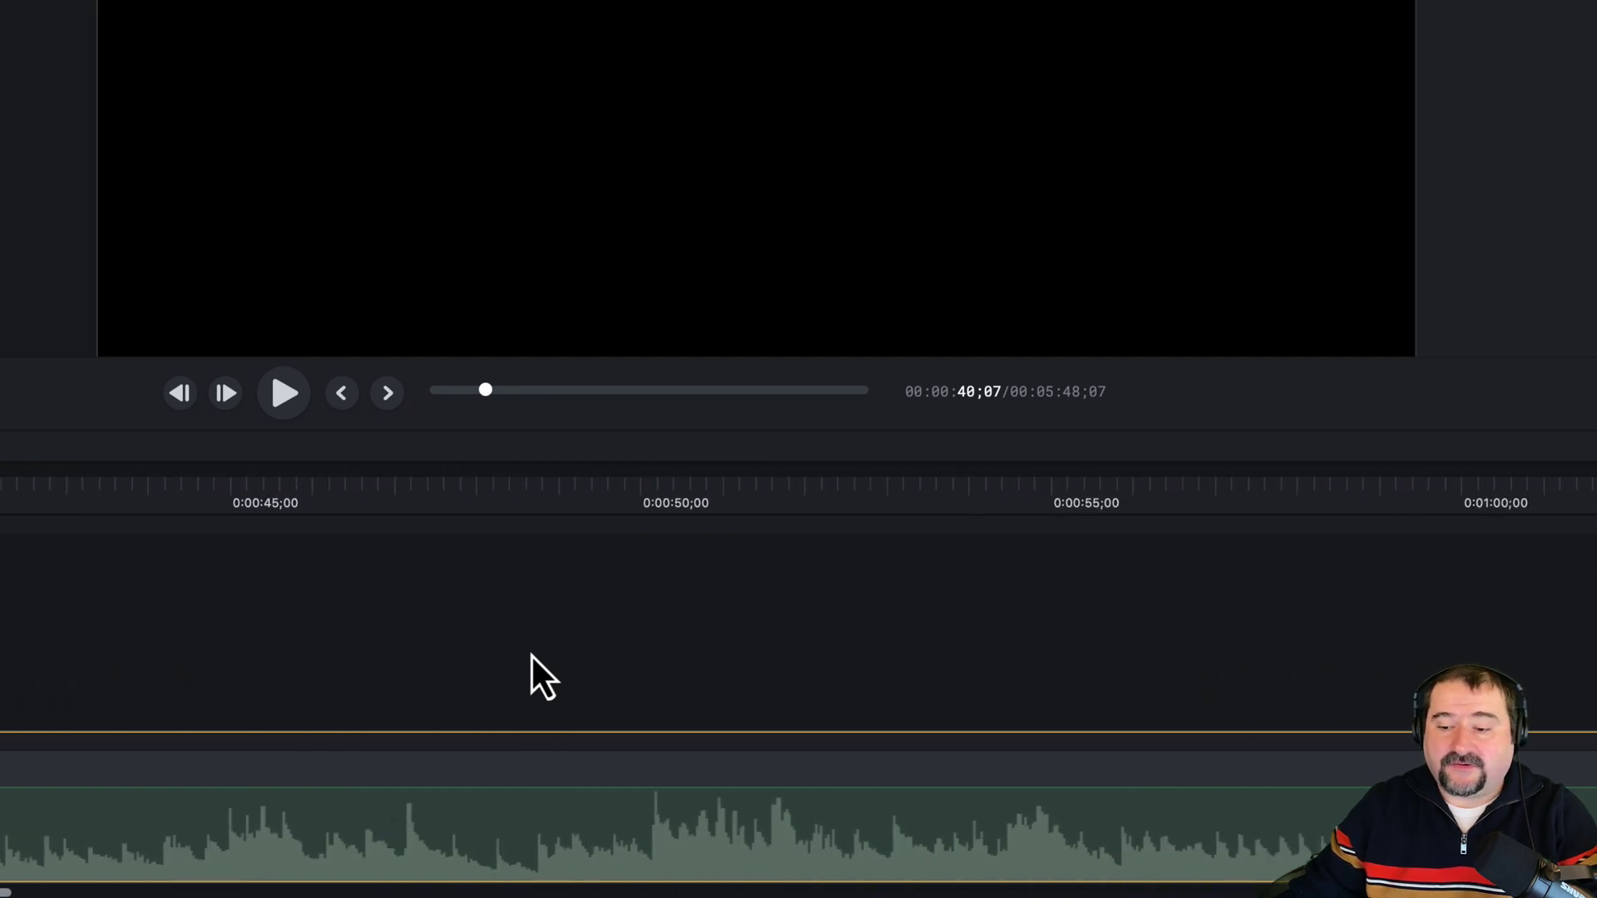
{"action": "scroll", "coordinate": [531, 653], "scroll_direction": "right", "scroll_amount": 9}
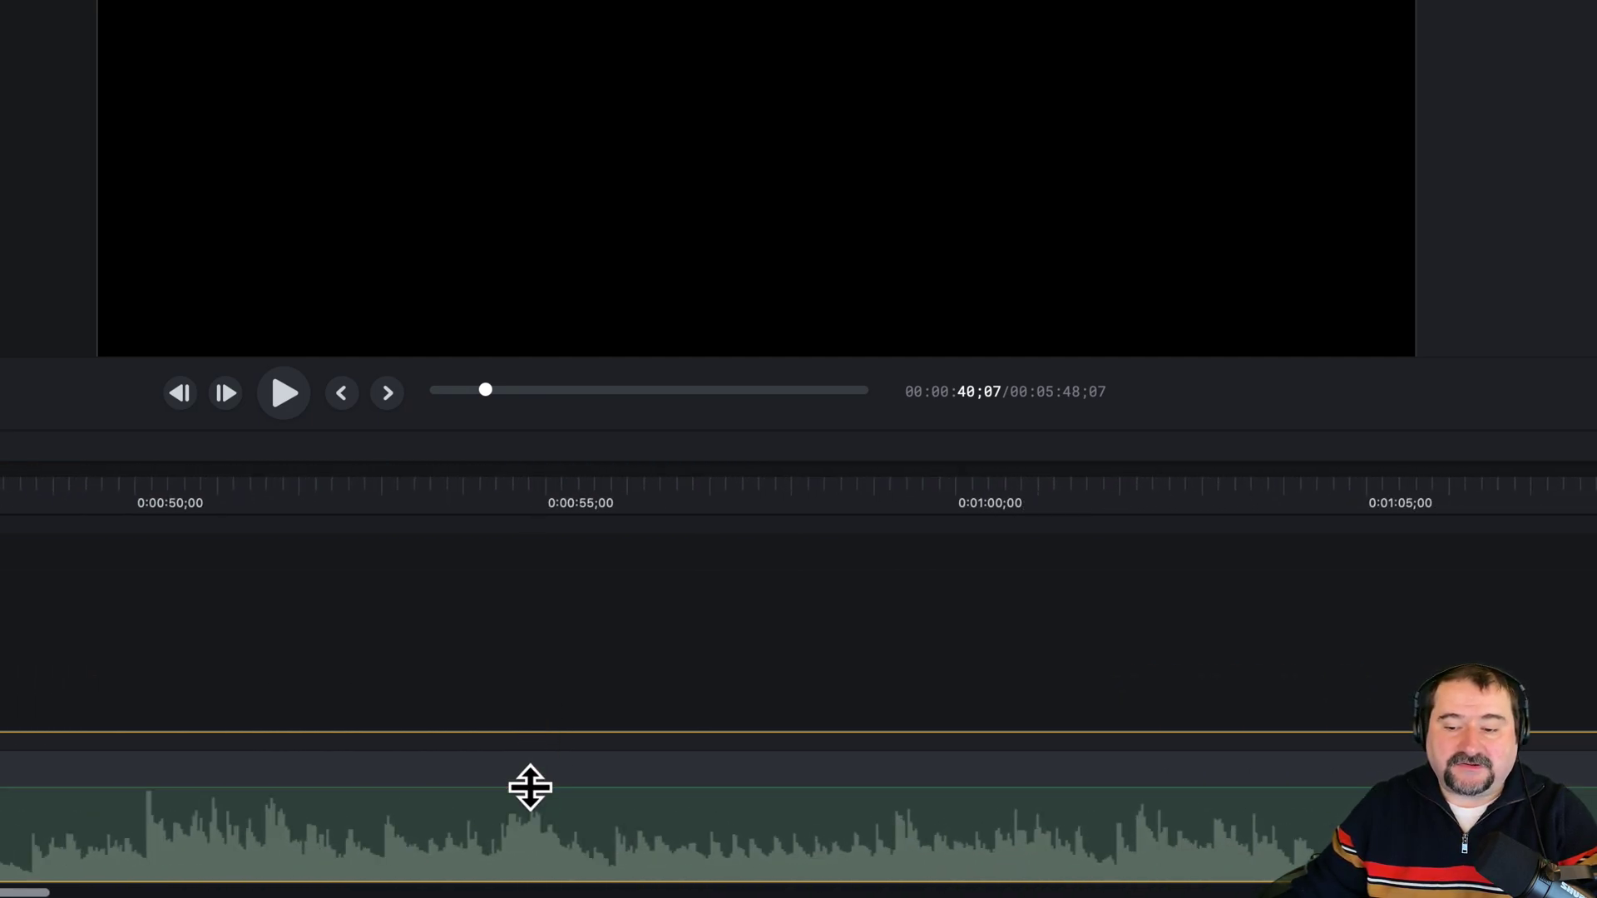
{"action": "double_click", "coordinate": [608, 787]}
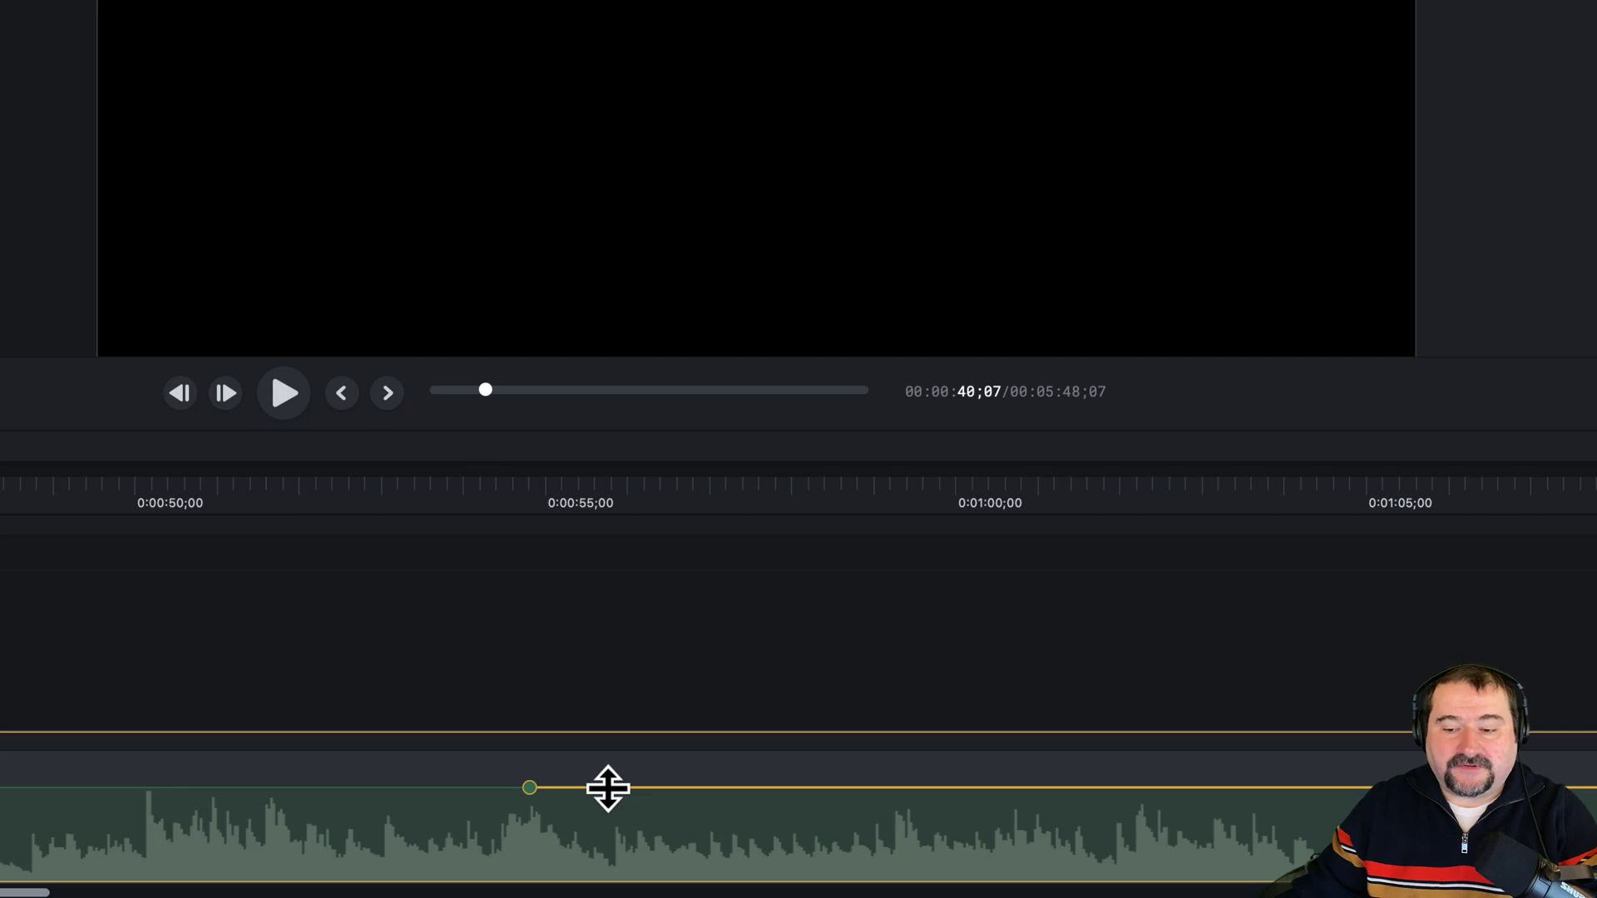
{"action": "left_click_drag", "start_coordinate": [616, 792], "coordinate": [613, 860]}
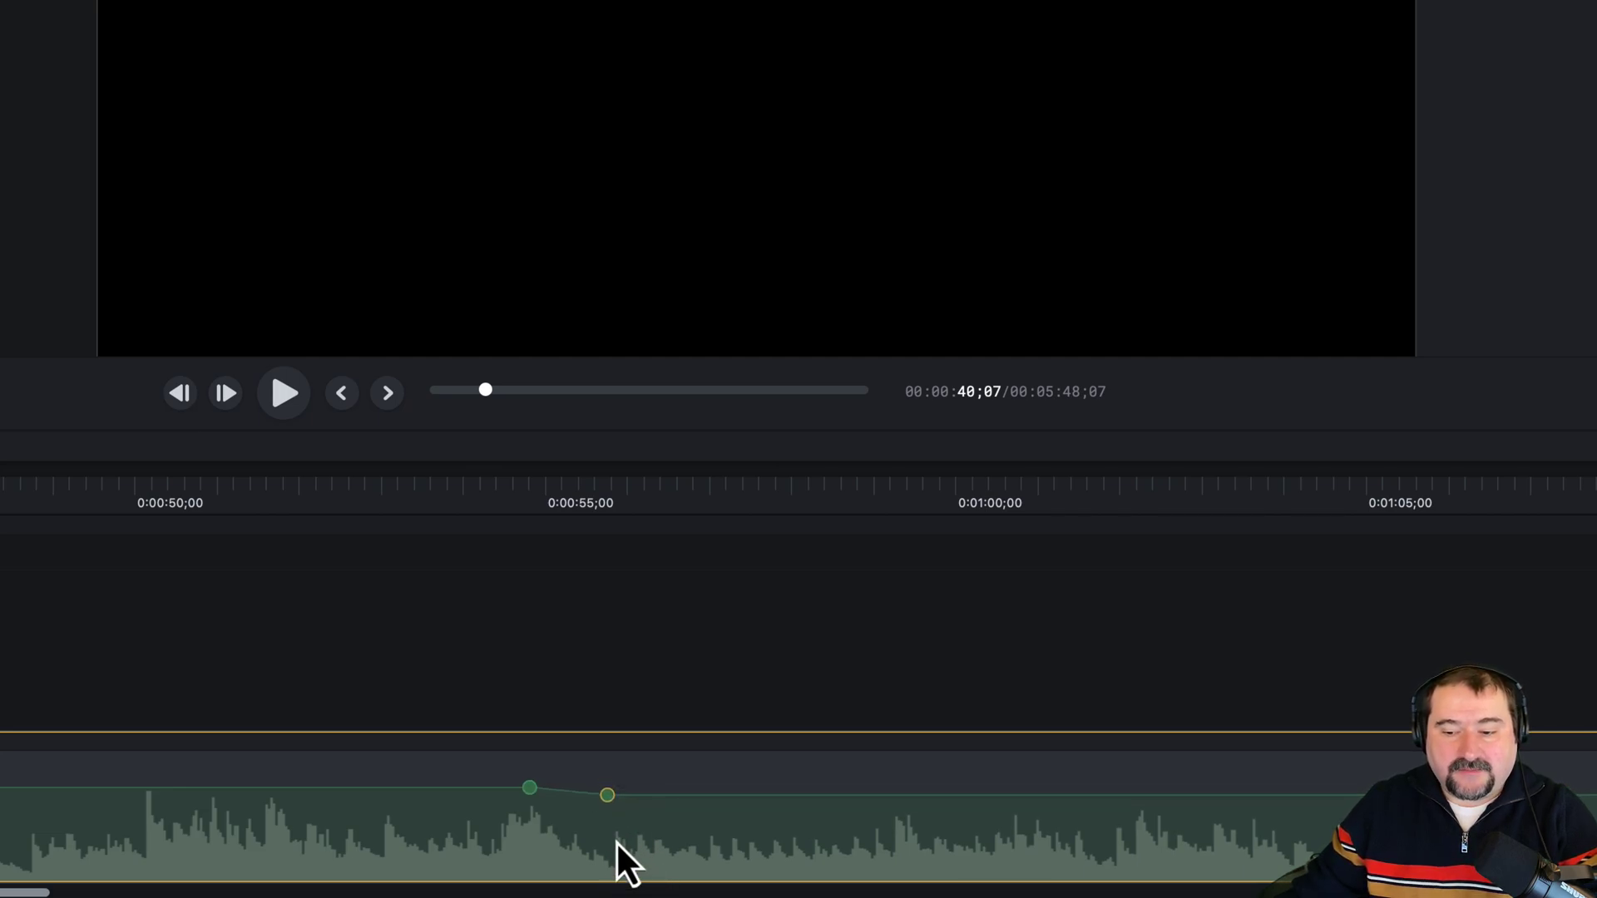
{"action": "left_click_drag", "start_coordinate": [606, 799], "coordinate": [606, 854]}
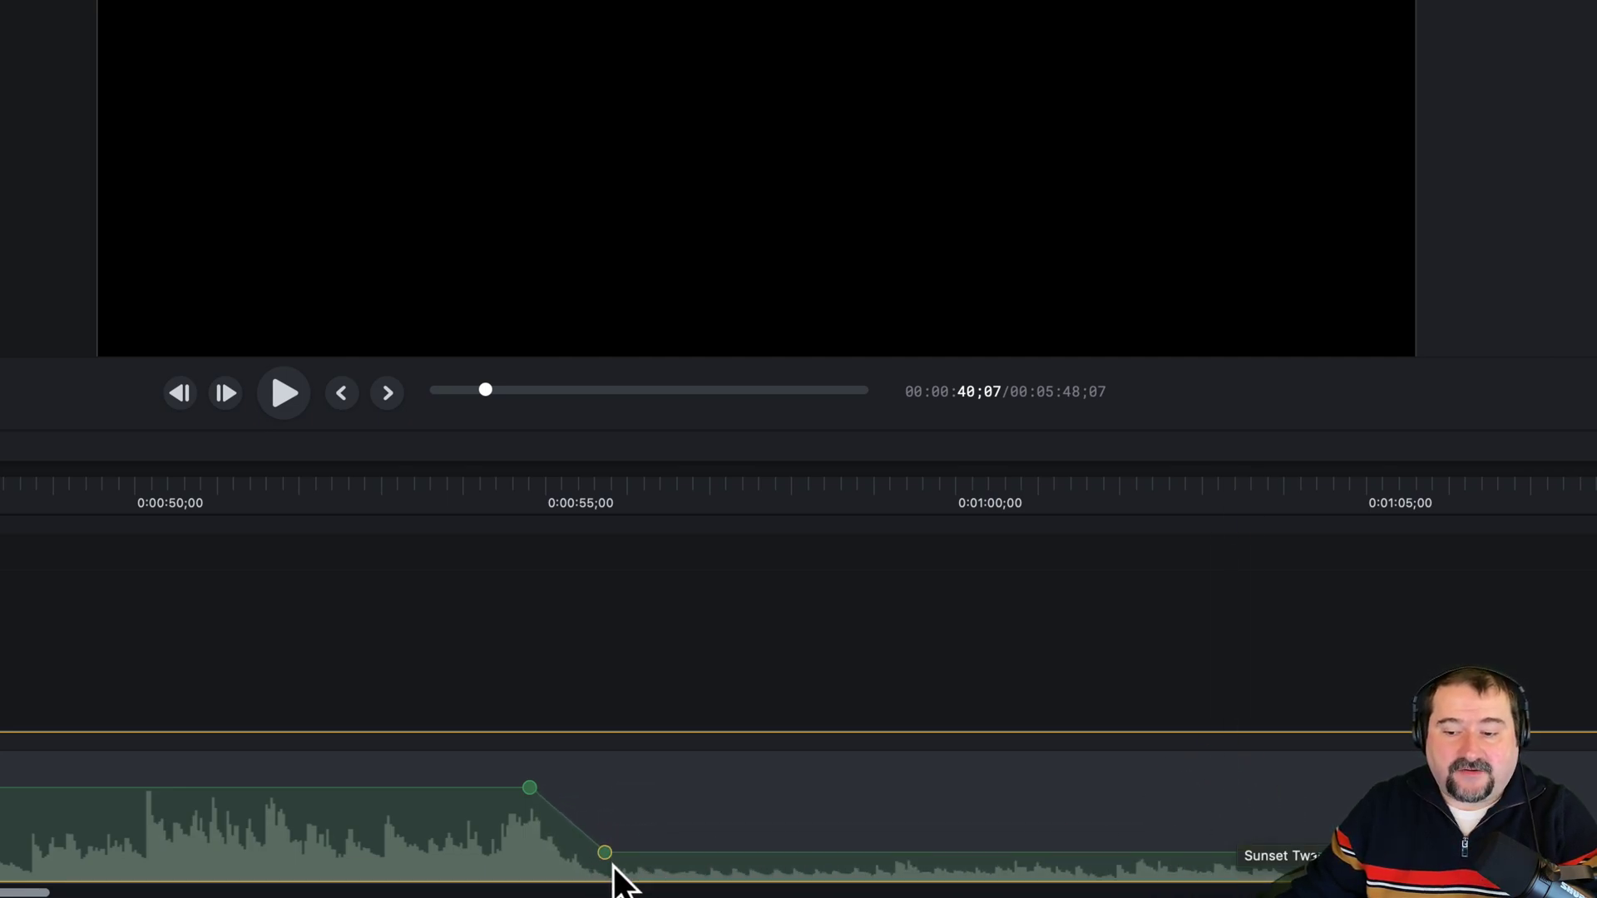
{"action": "left_click", "coordinate": [1122, 853]}
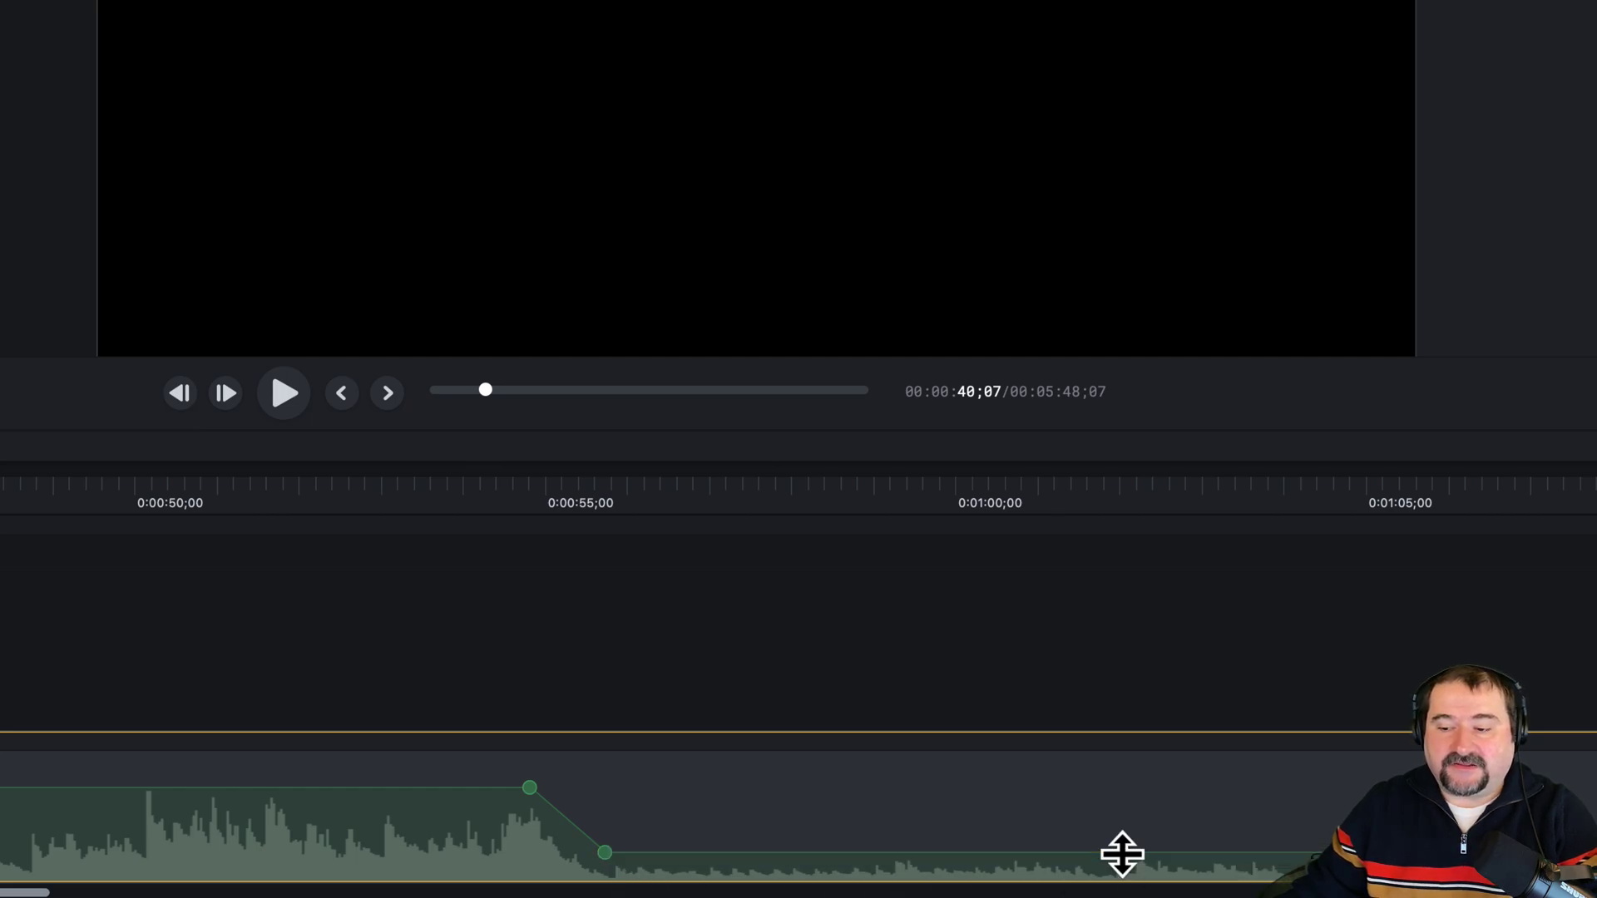
{"action": "left_click", "coordinate": [1222, 852]}
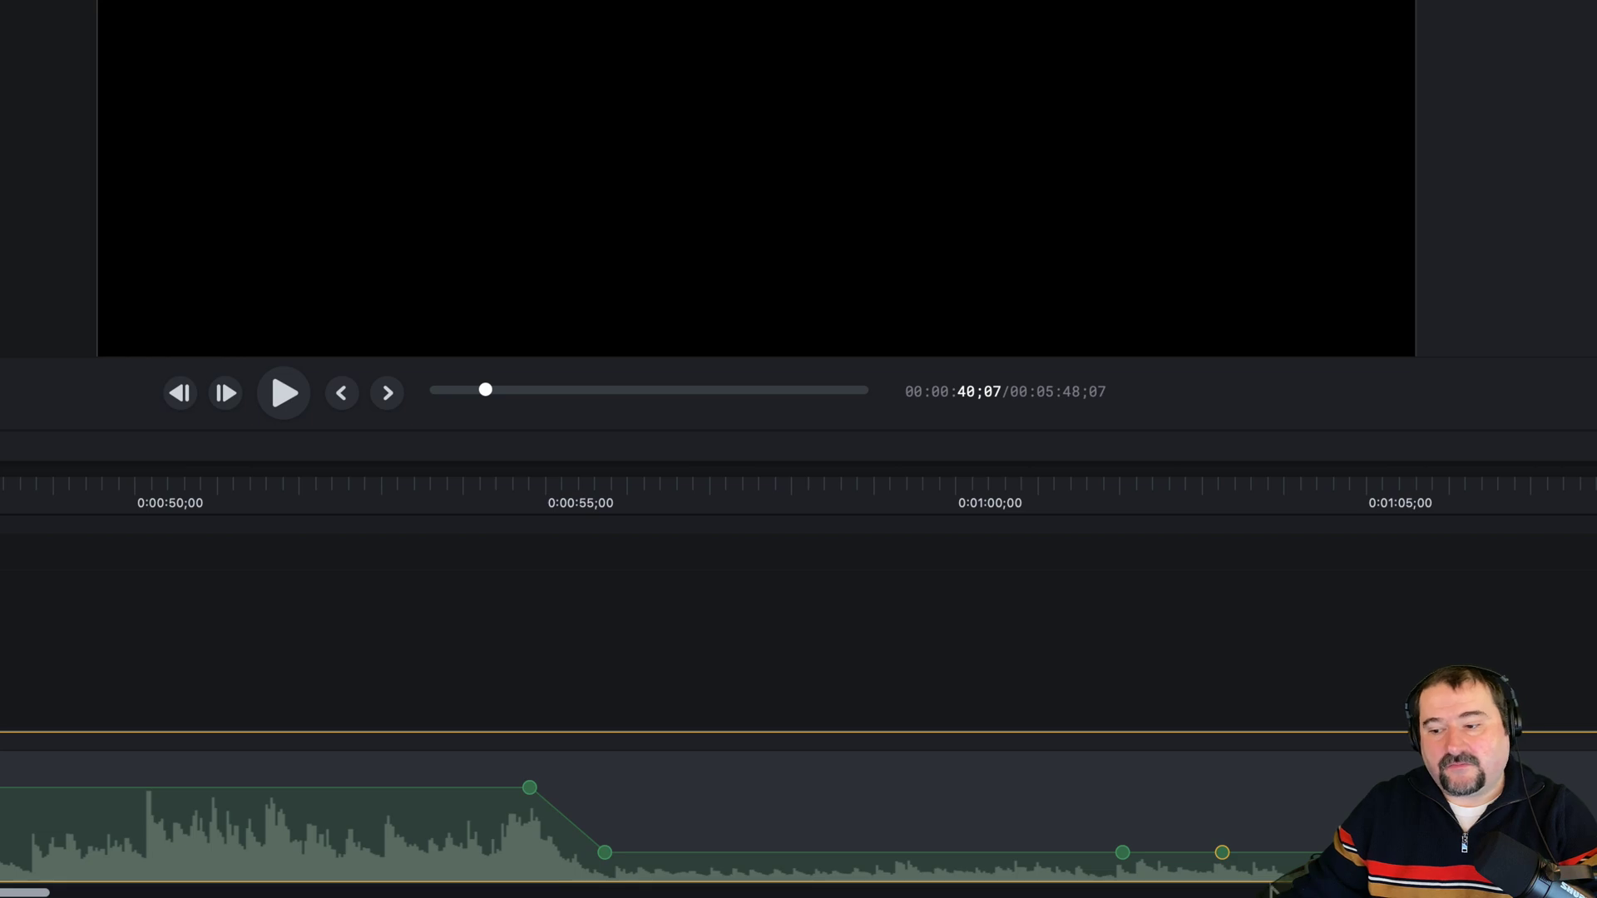
{"action": "left_click_drag", "start_coordinate": [1223, 853], "coordinate": [1220, 790]}
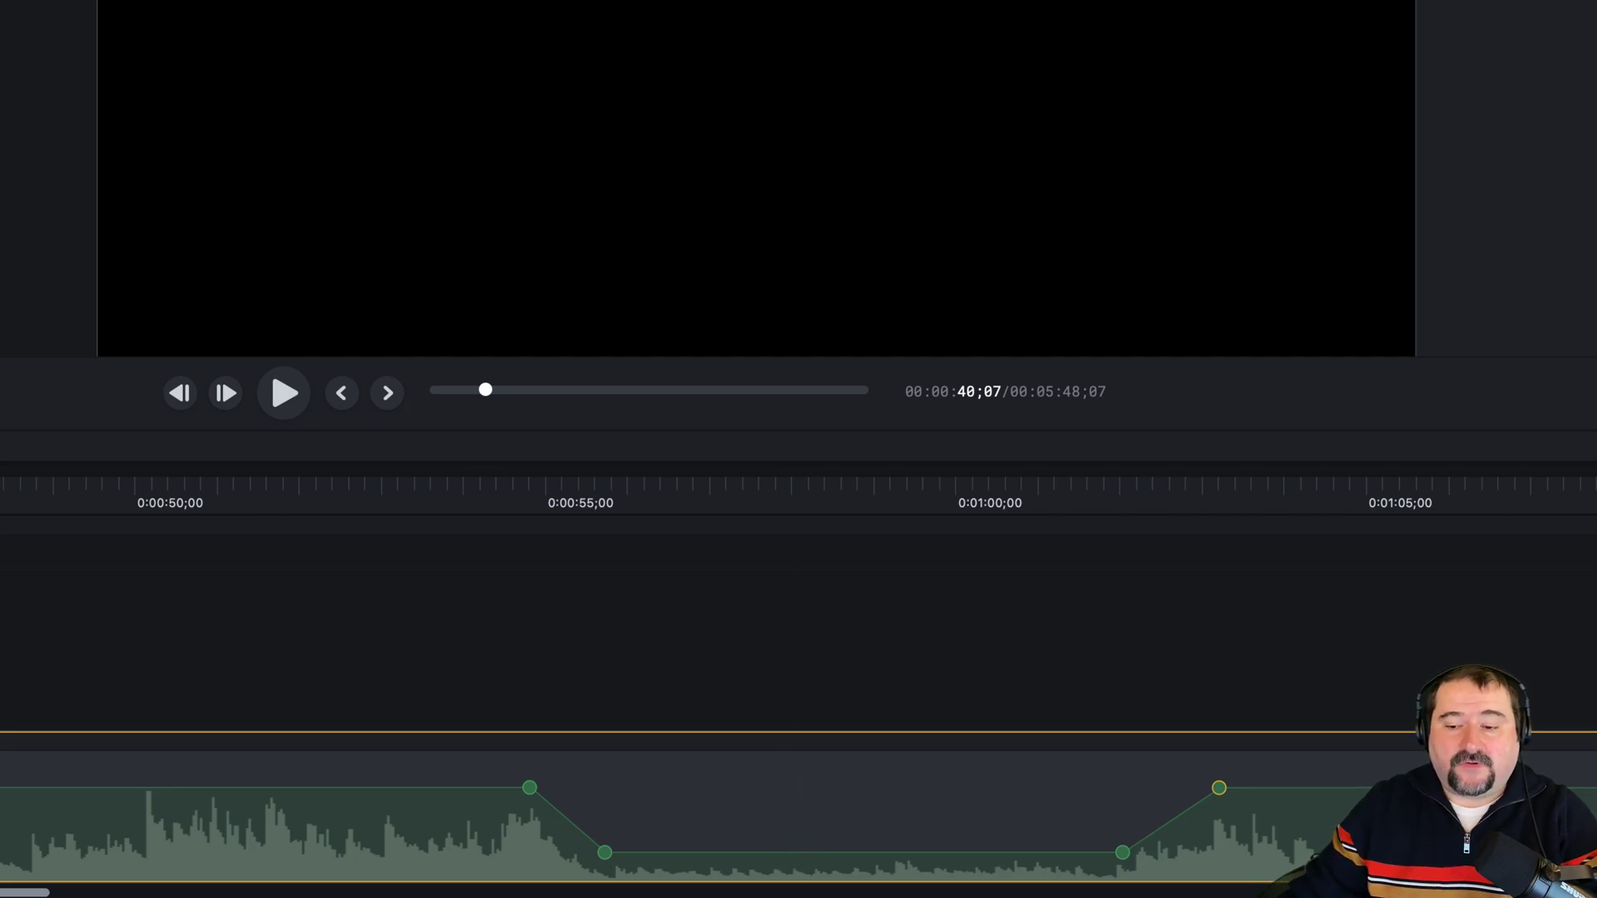
- Delete the second dip's first low point so the volume slopes gradually toward 0:01:01
{"action": "left_click", "coordinate": [605, 853]}
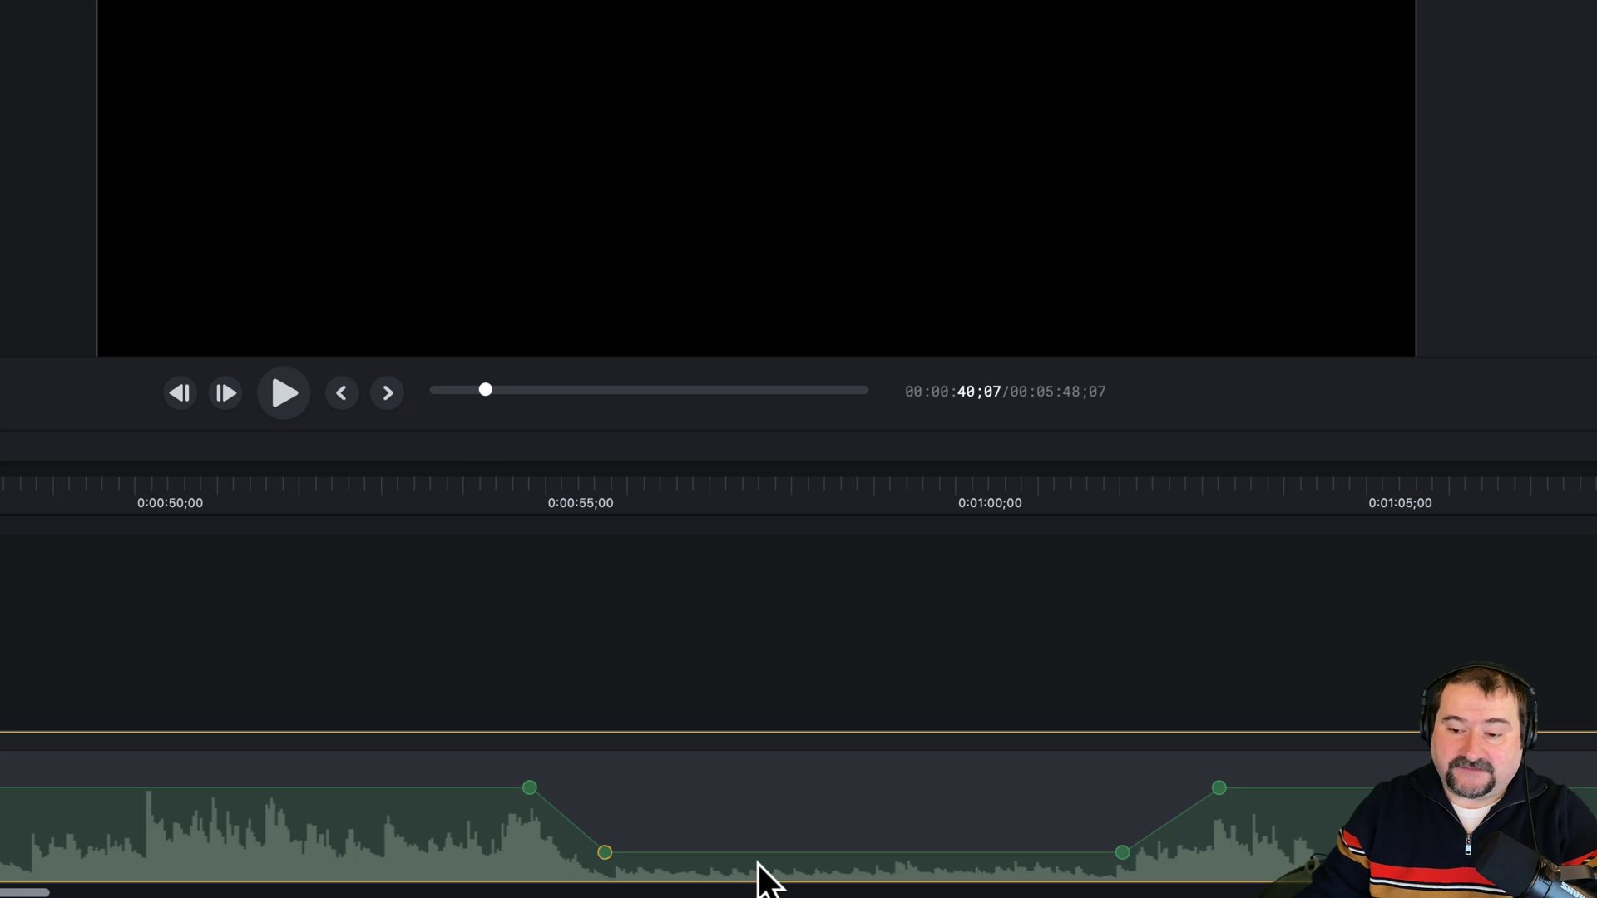
{"action": "key", "text": "Delete"}
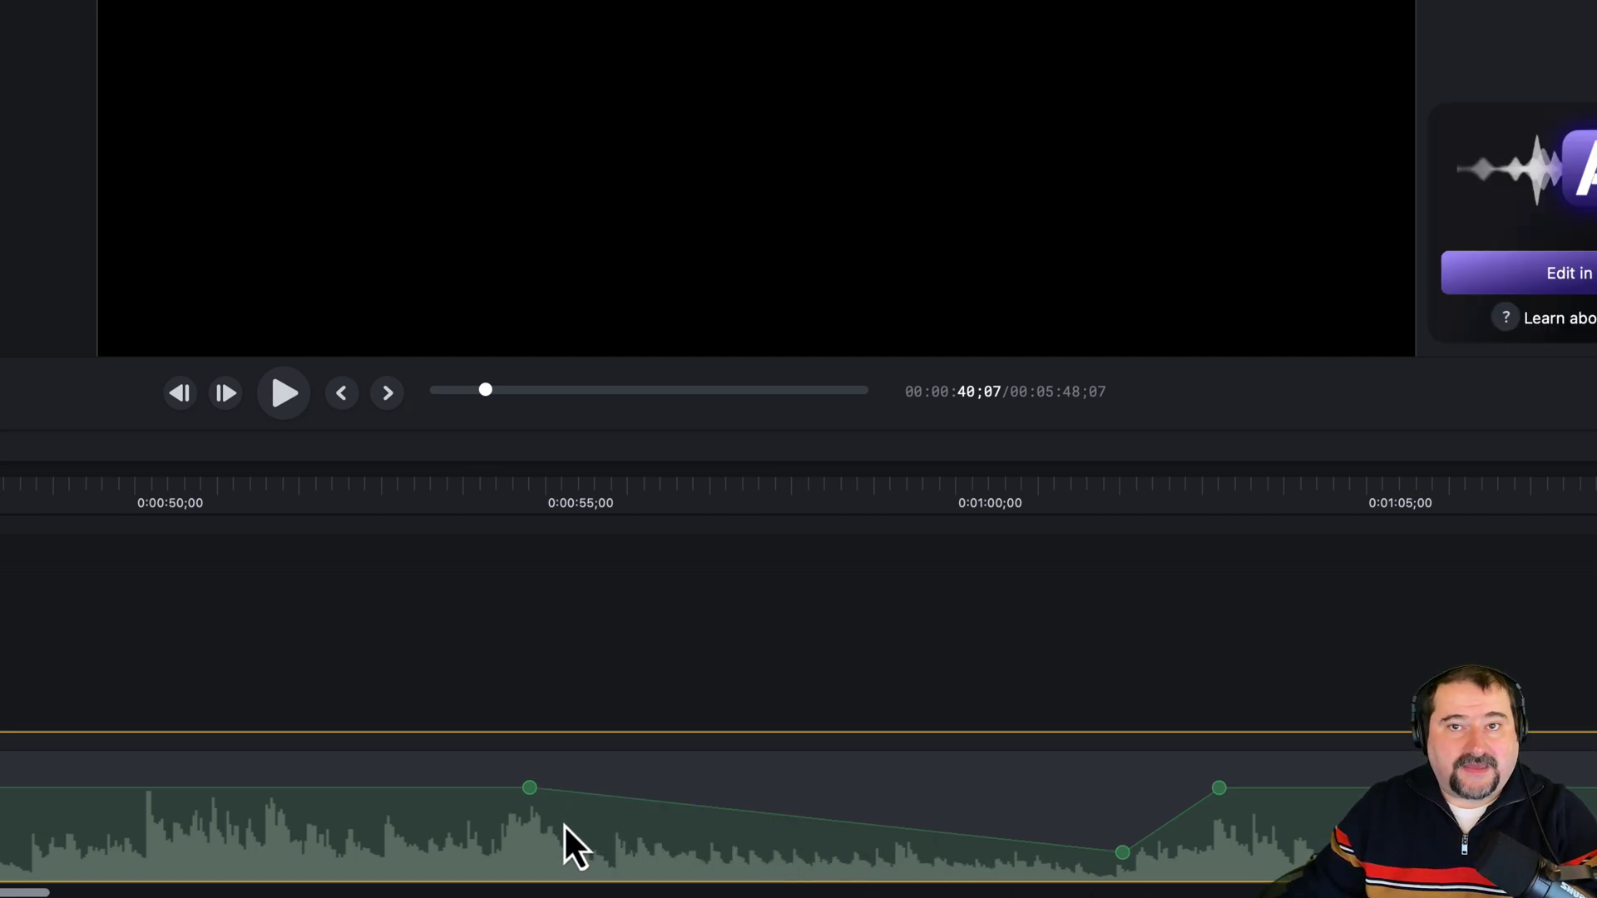
{"action": "scroll", "coordinate": [575, 821], "scroll_direction": "down", "scroll_amount": 5}
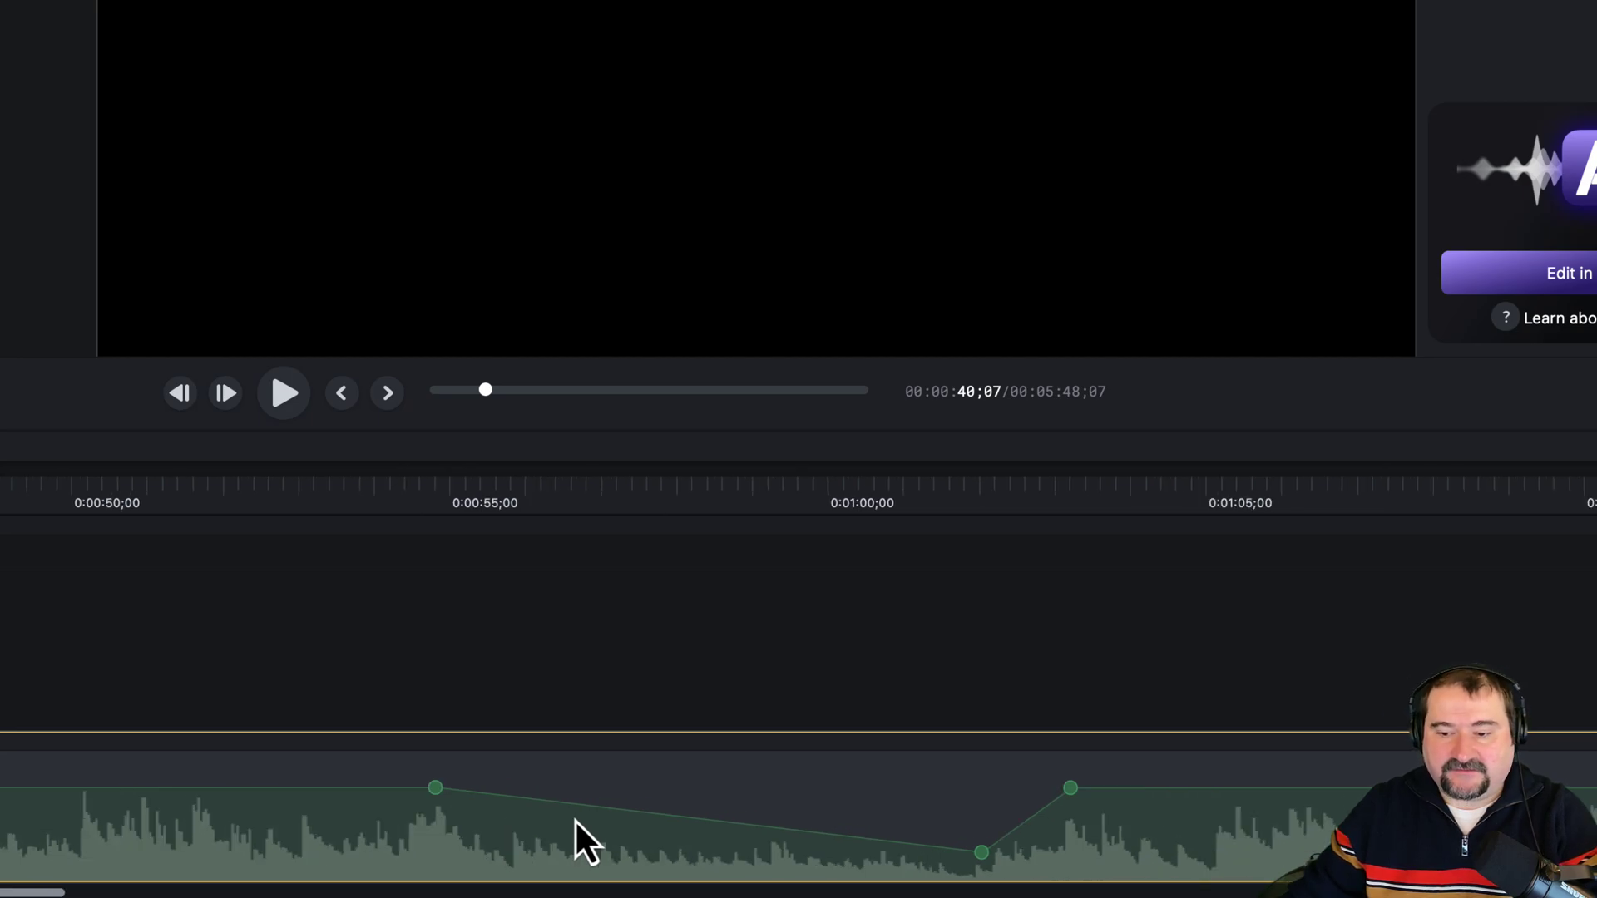
{"action": "scroll", "coordinate": [607, 837], "scroll_direction": "down", "scroll_amount": 5}
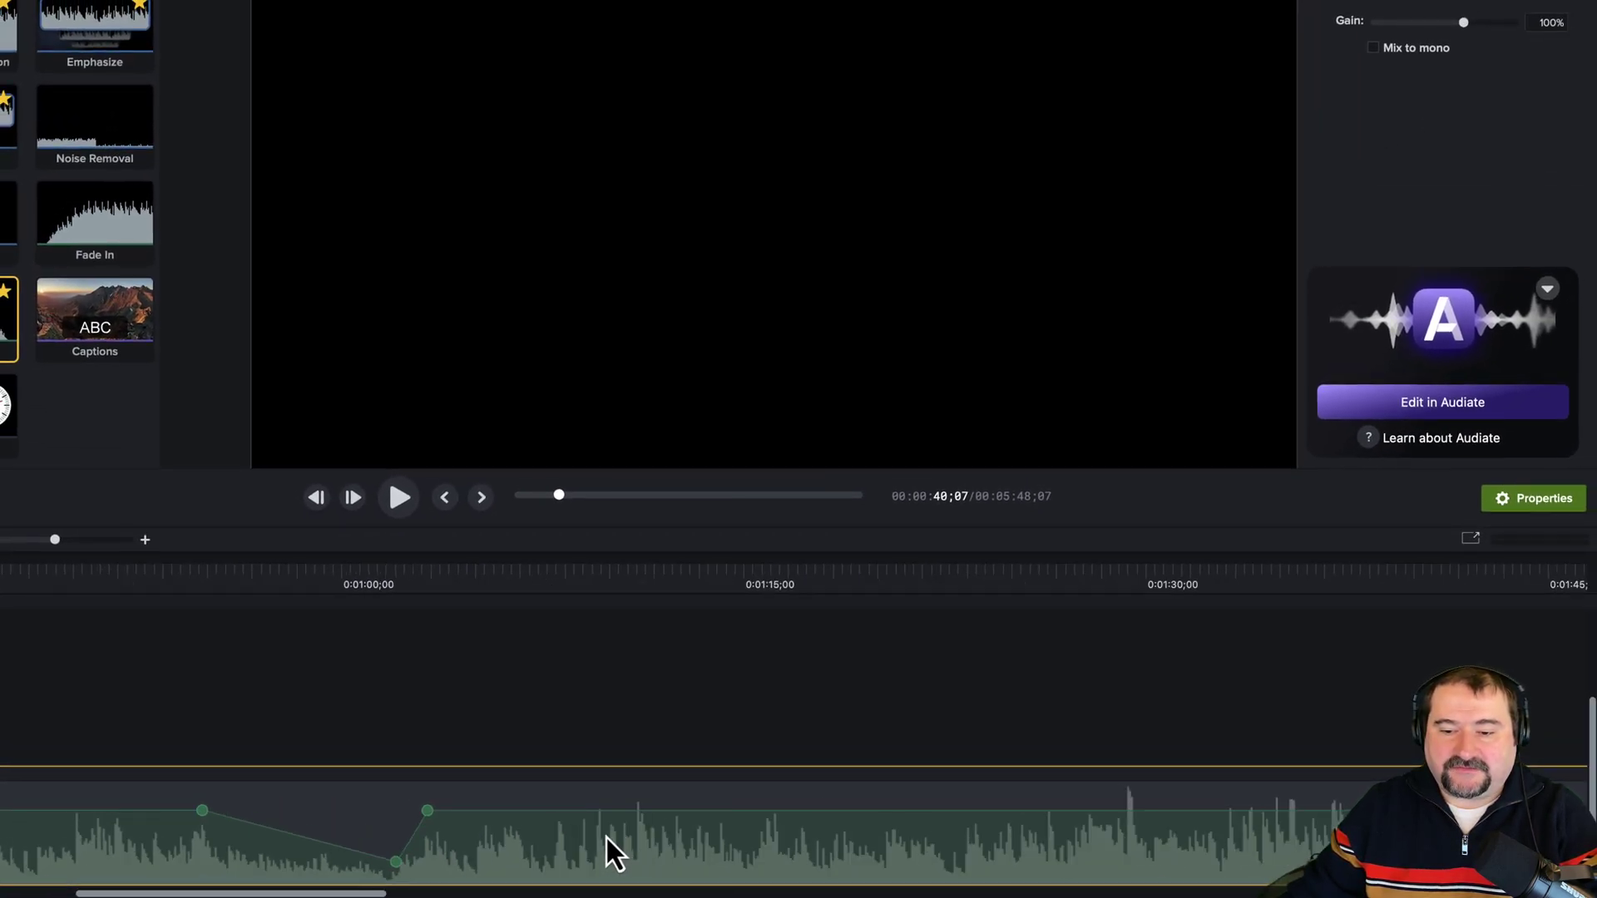
{"action": "scroll", "coordinate": [599, 837], "scroll_direction": "left", "scroll_amount": 3}
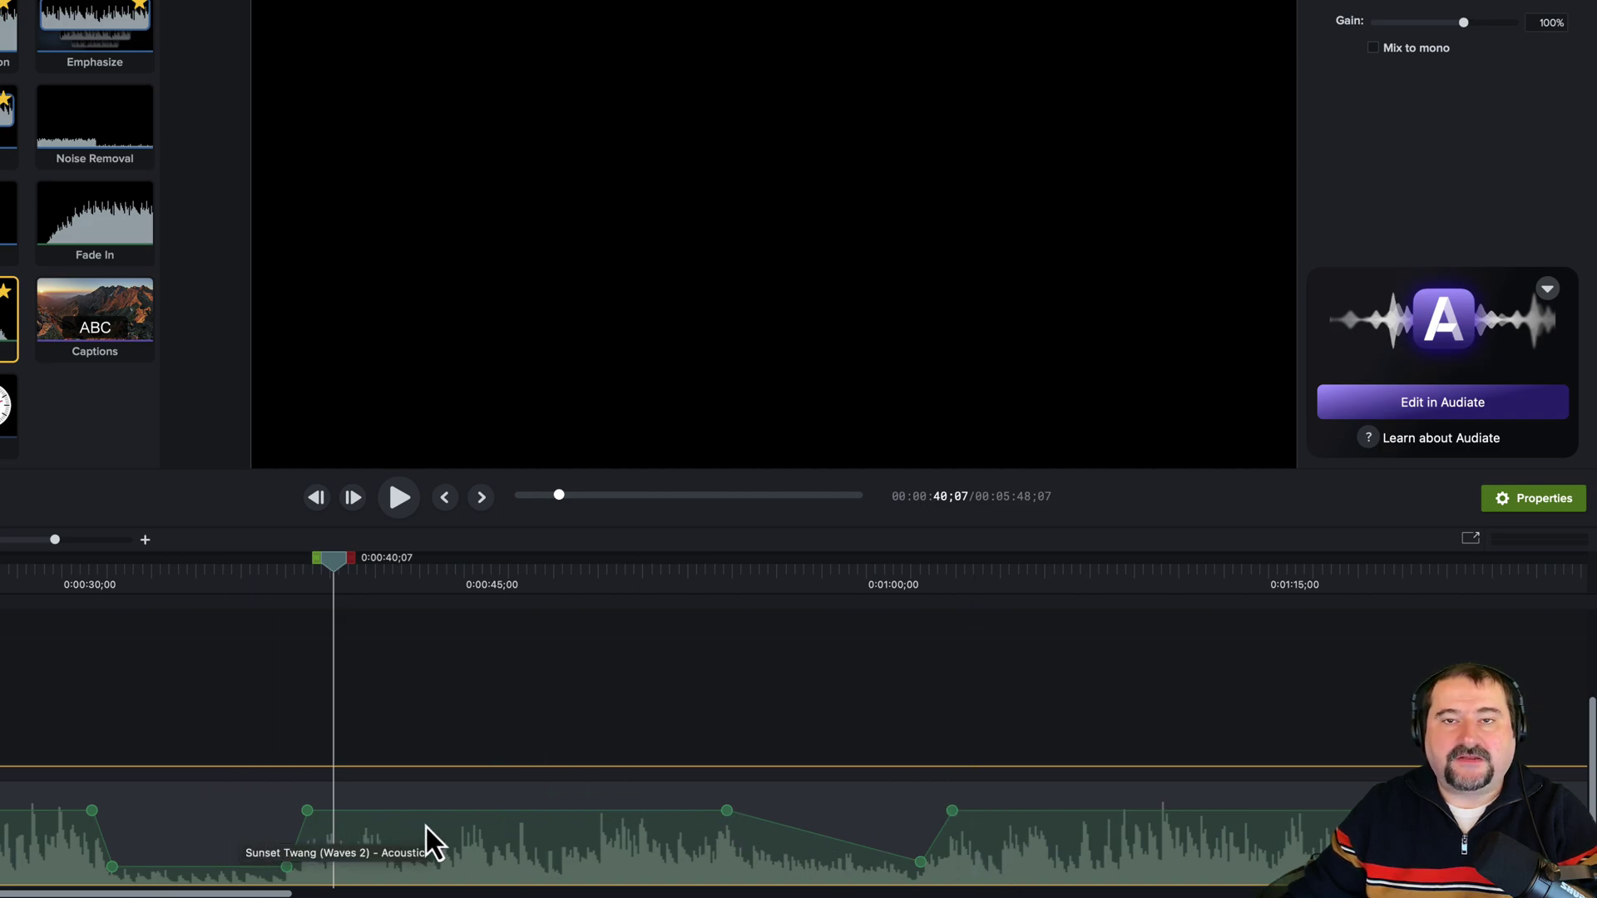
- Clear the Sunset Twang clip's volume points with Remove > All Audio Points
{"action": "right_click", "coordinate": [454, 830]}
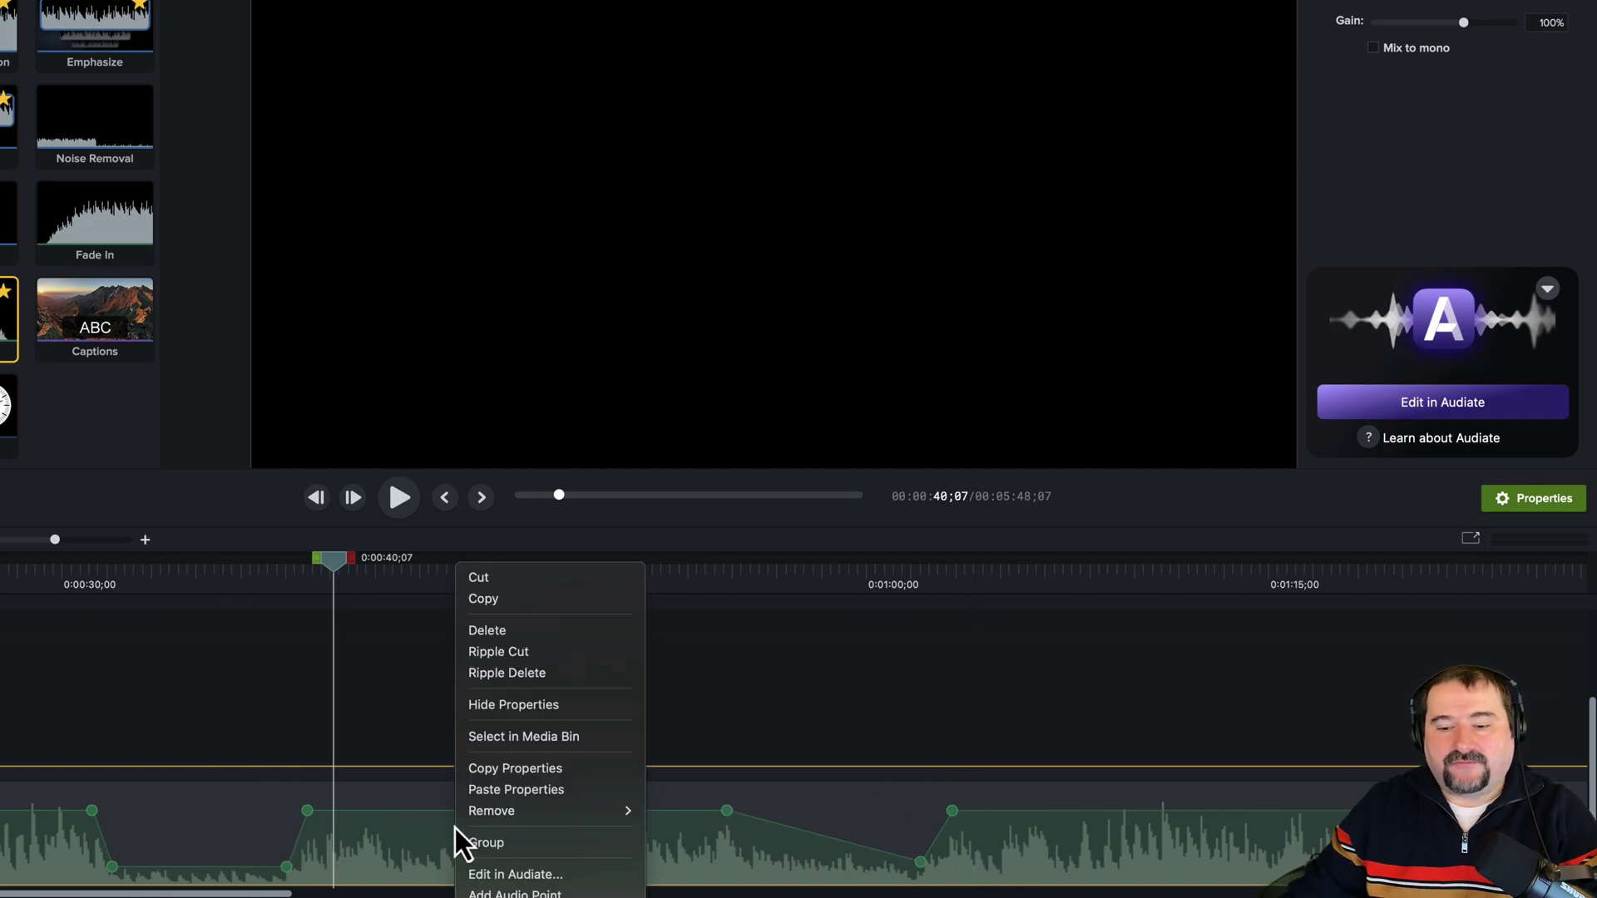
{"action": "mouse_move", "coordinate": [486, 820]}
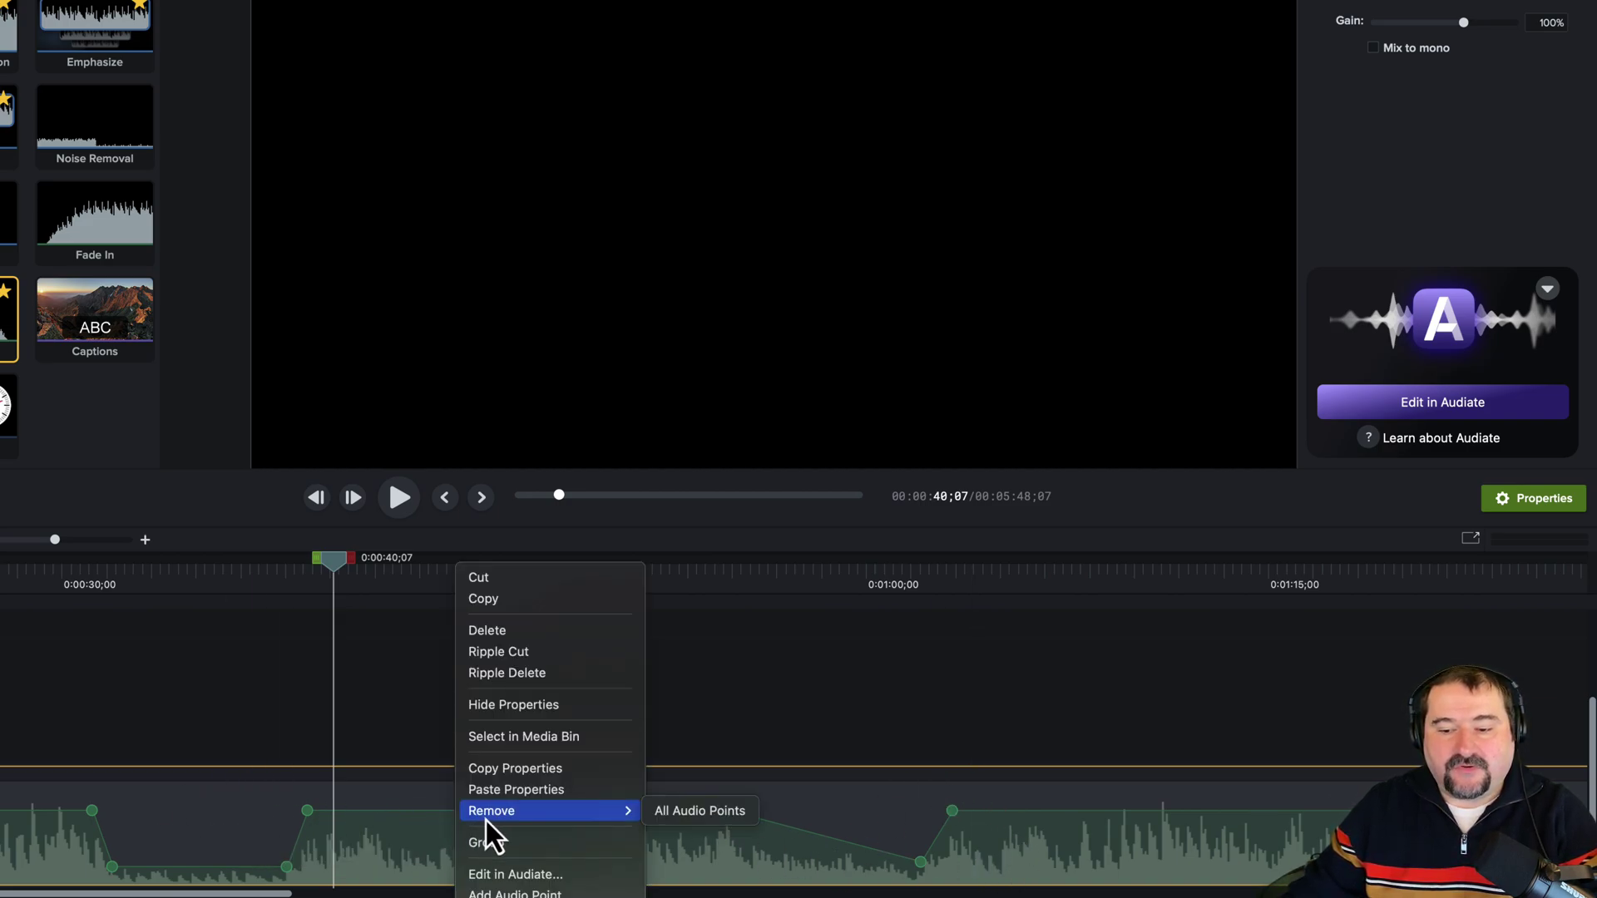
{"action": "left_click", "coordinate": [712, 812]}
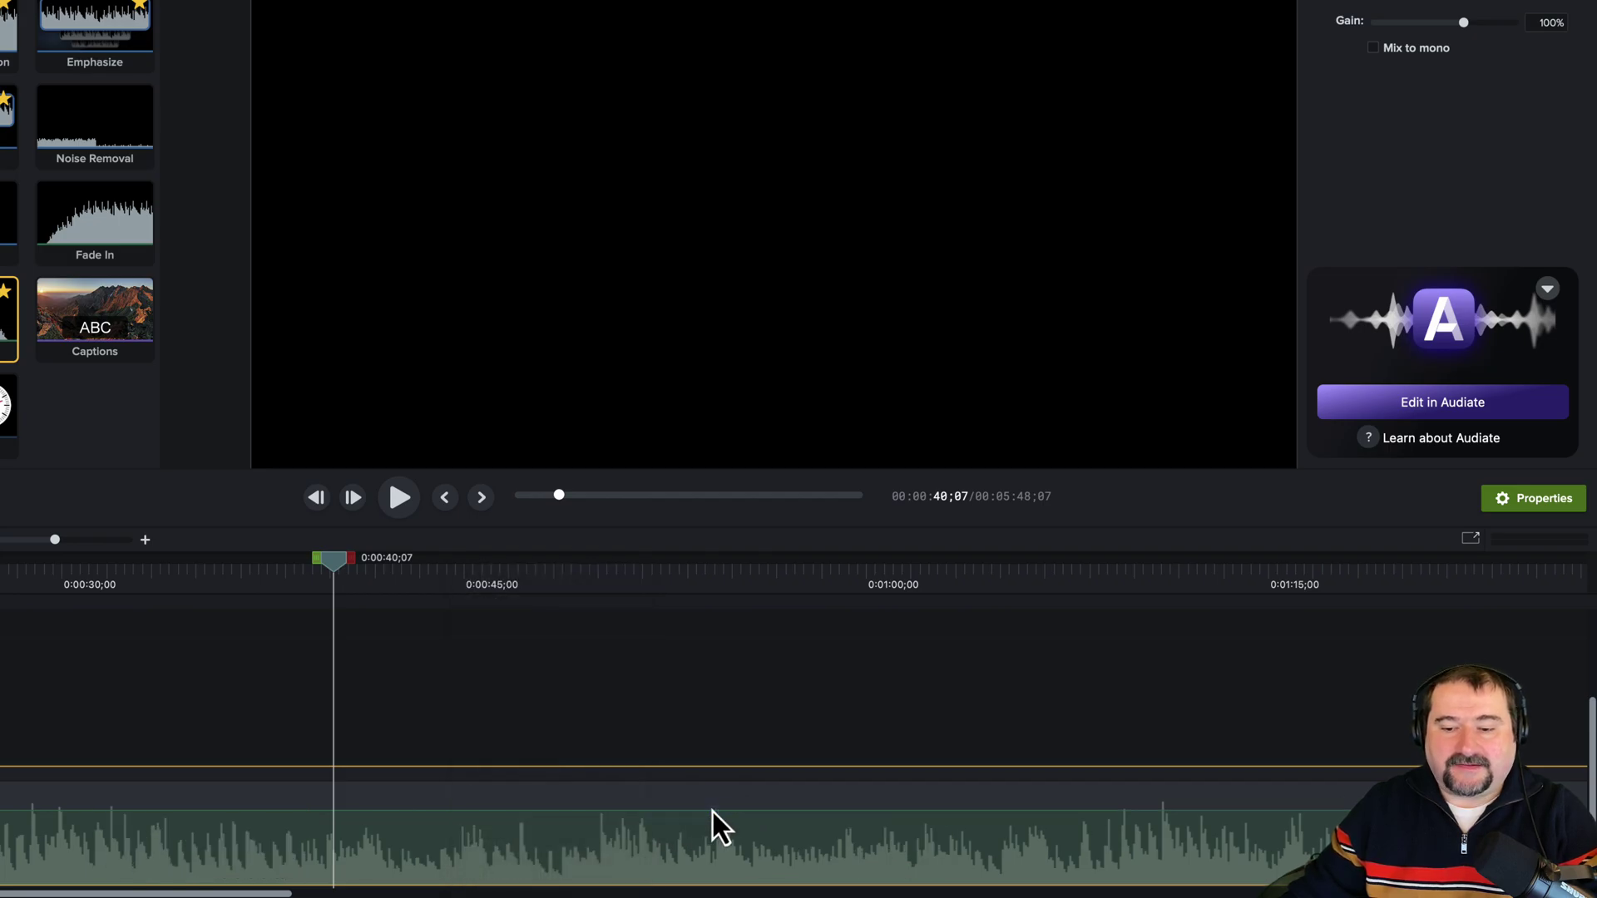